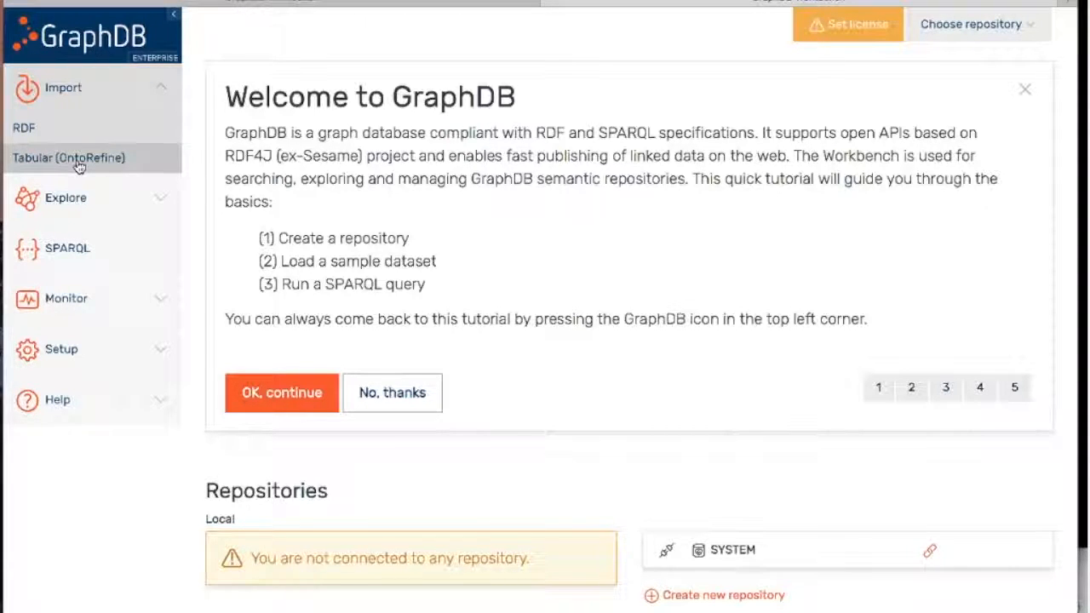
Look through the options offered under Explore, Monitor, Setup and Help in the GraphDB Enterprise workbench.
click(113, 212)
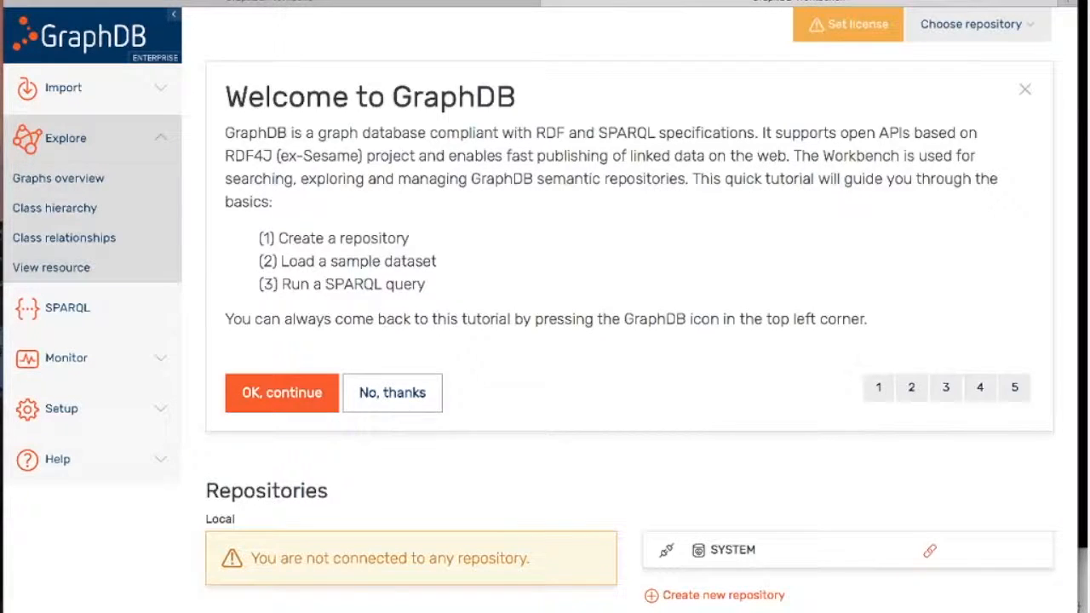
click(137, 149)
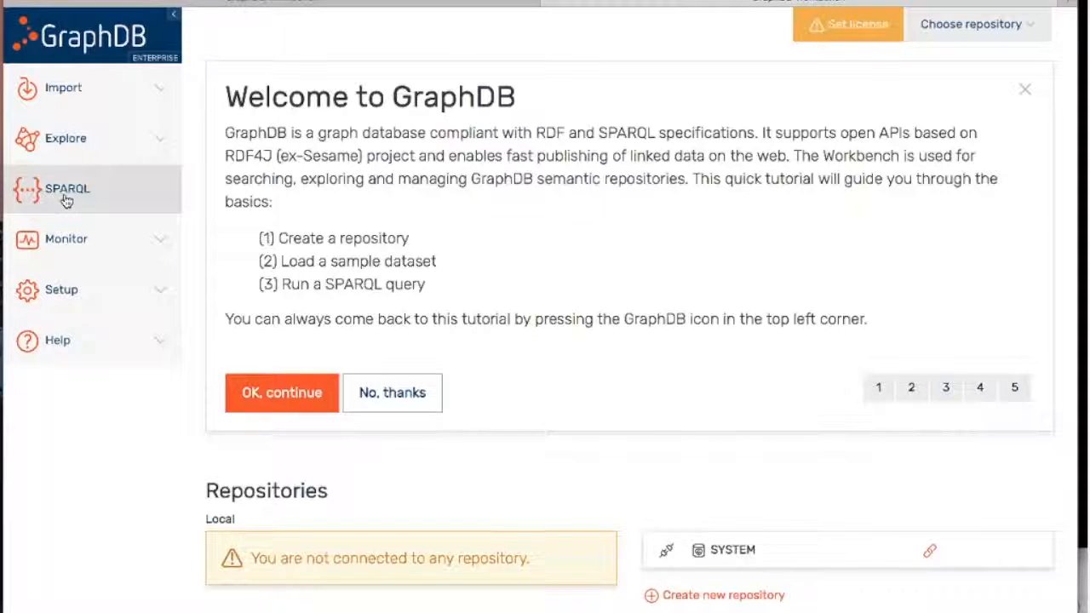
click(94, 241)
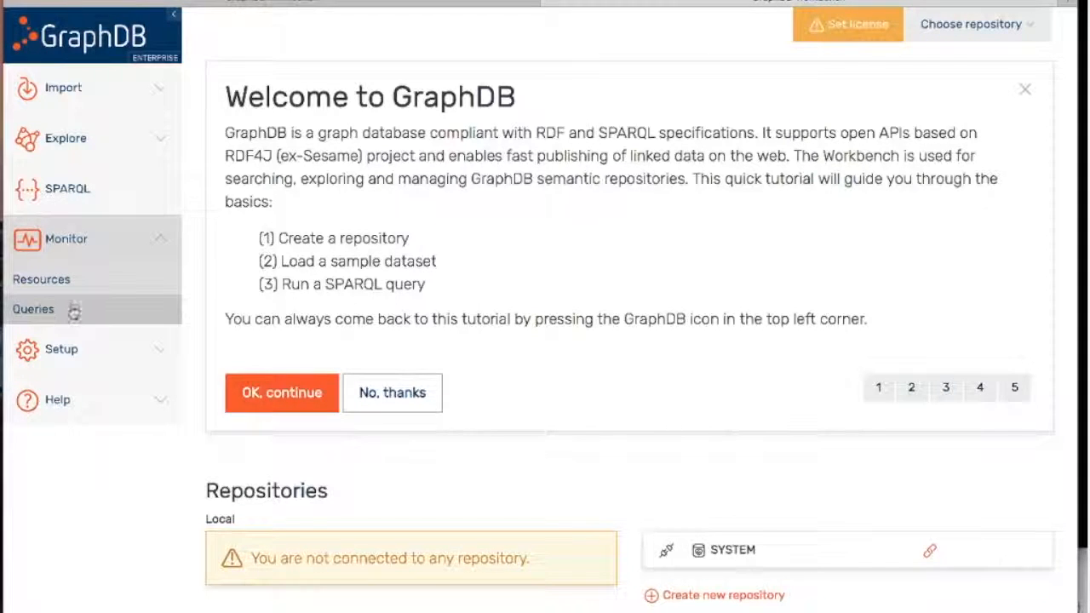
click(149, 358)
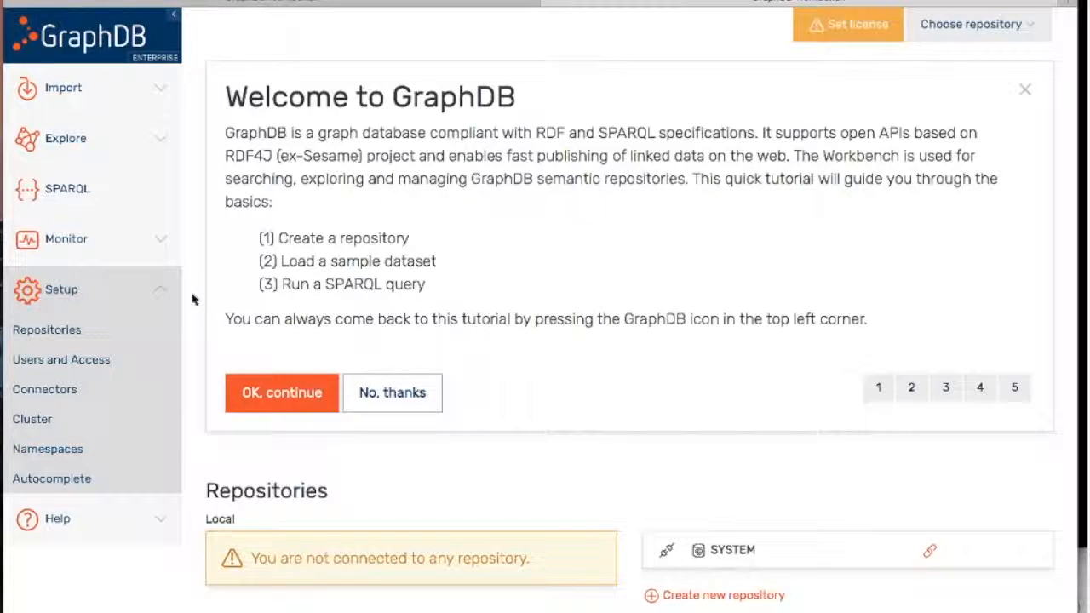
click(97, 528)
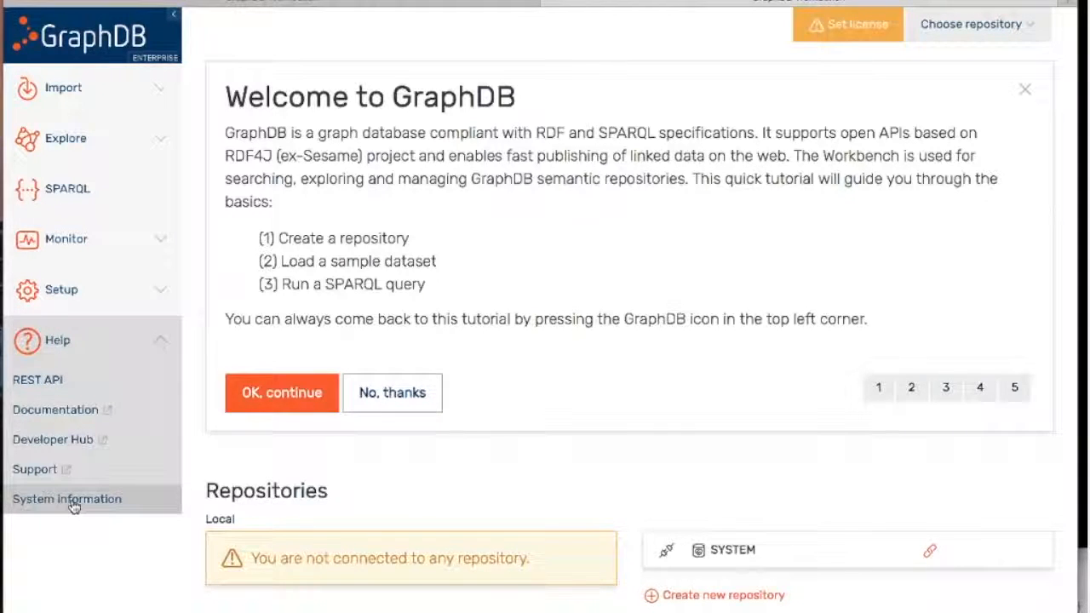
Switch to the GraphDB Free workbench and view its system information, including the JVM arguments.
click(394, 7)
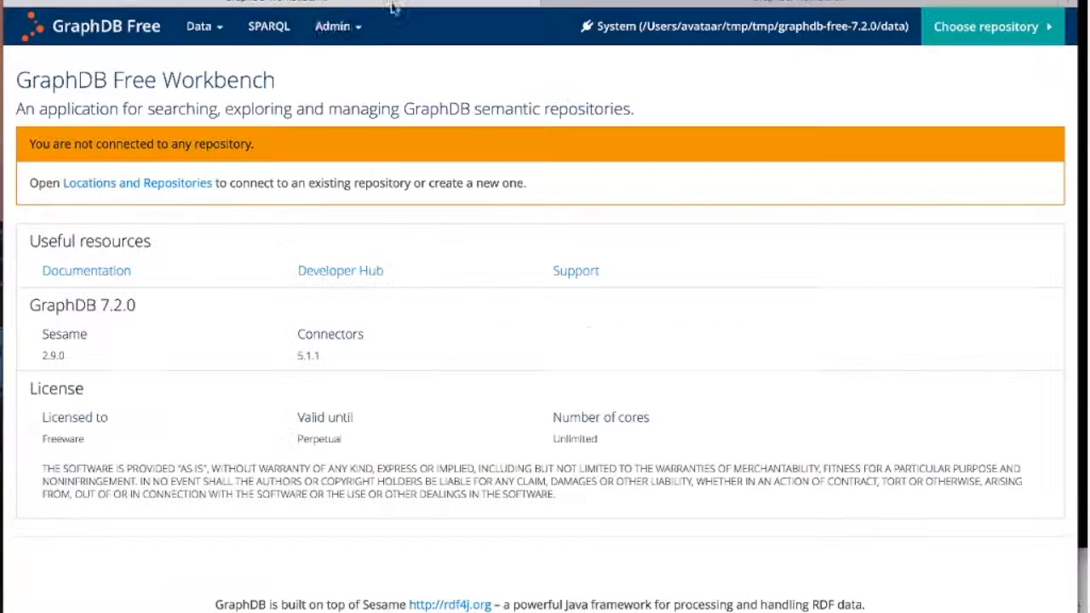
click(341, 28)
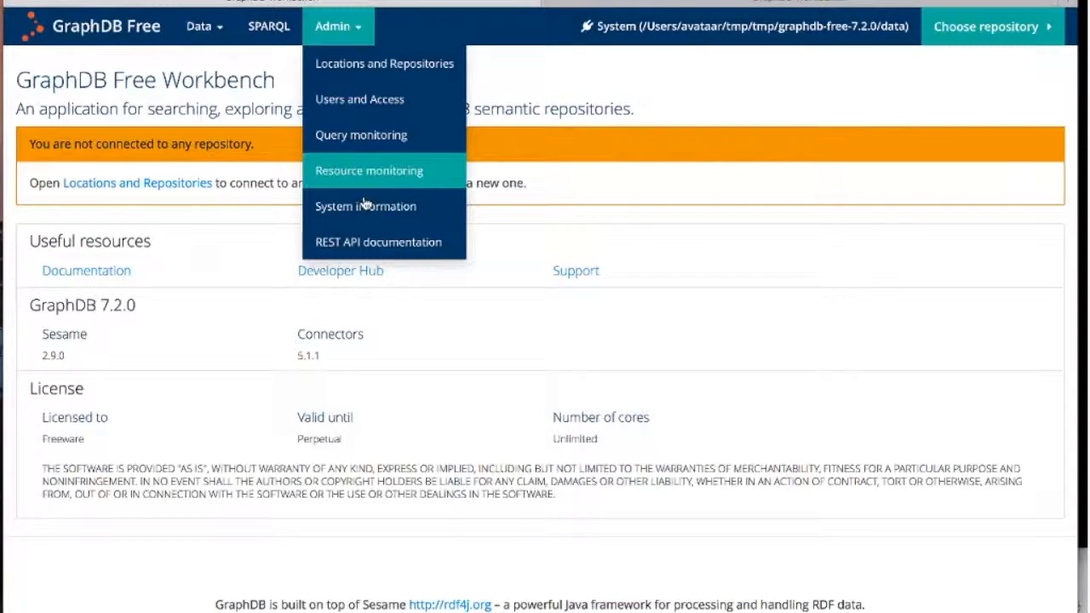
click(413, 208)
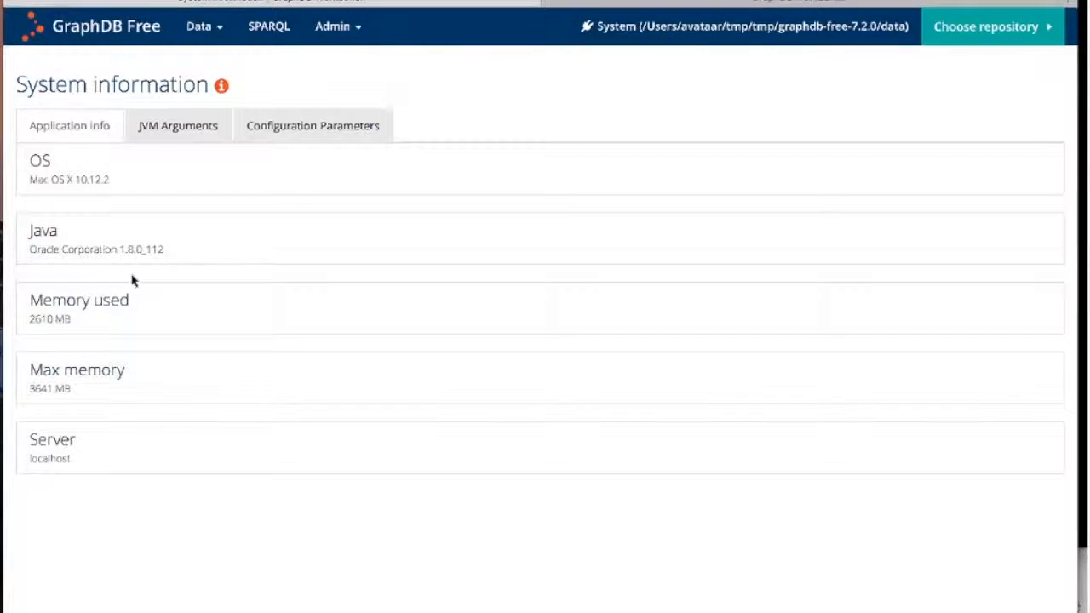
click(189, 135)
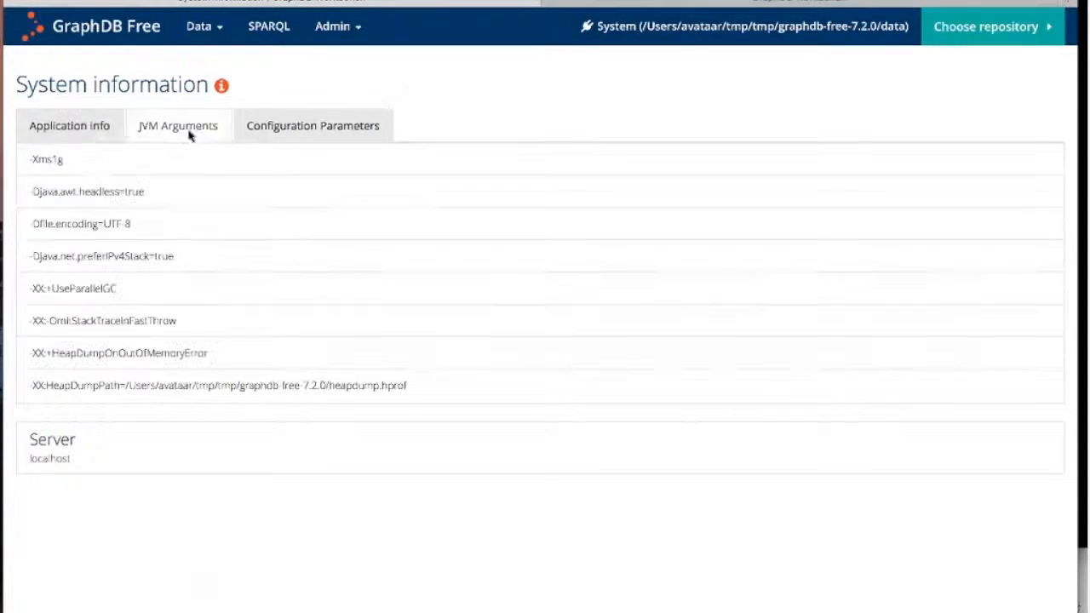
Review the list of configuration parameters in GraphDB Free's system information.
click(343, 129)
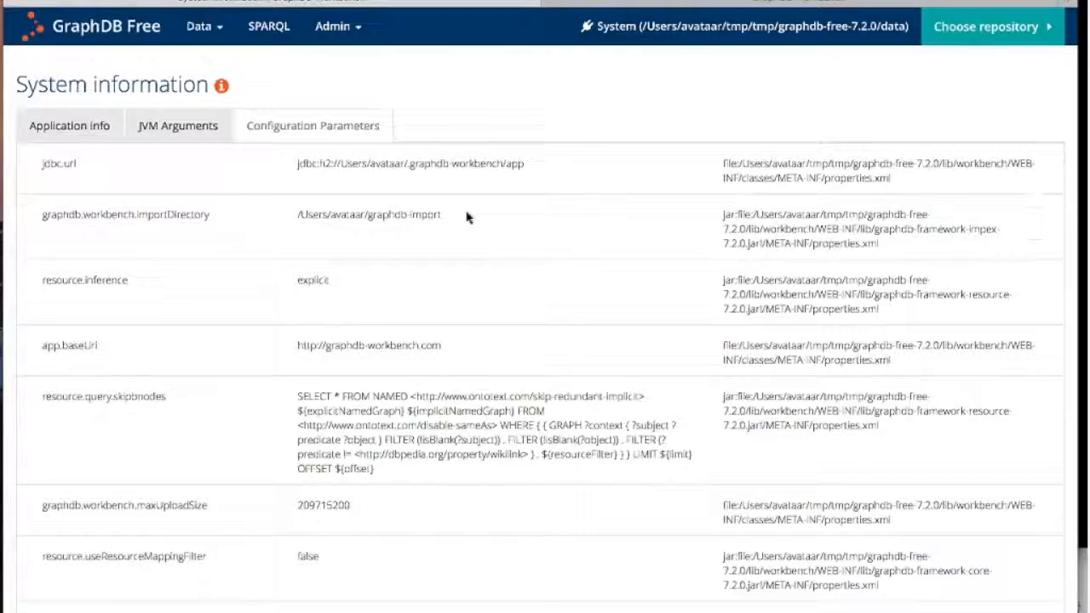
scroll(467, 217, down, 2)
scroll(467, 217, down, 6)
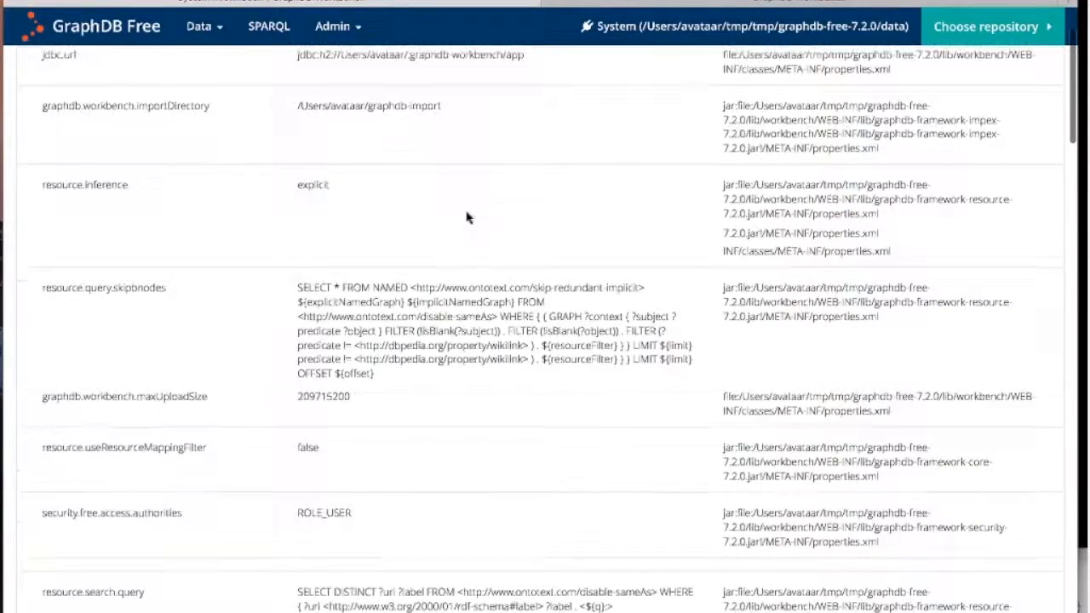
scroll(467, 217, down, 10)
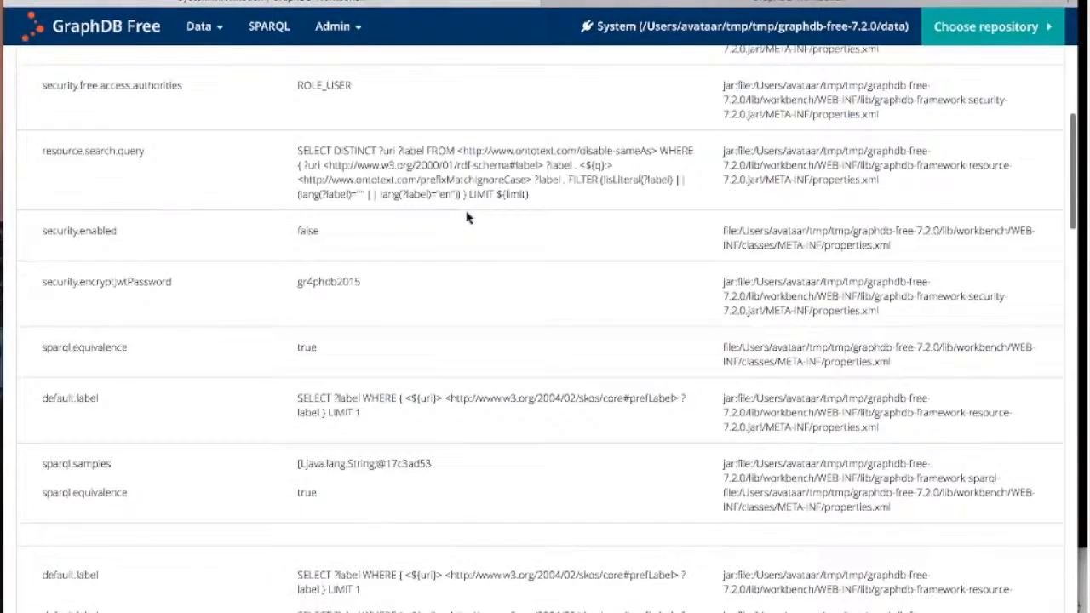
scroll(467, 217, down, 5)
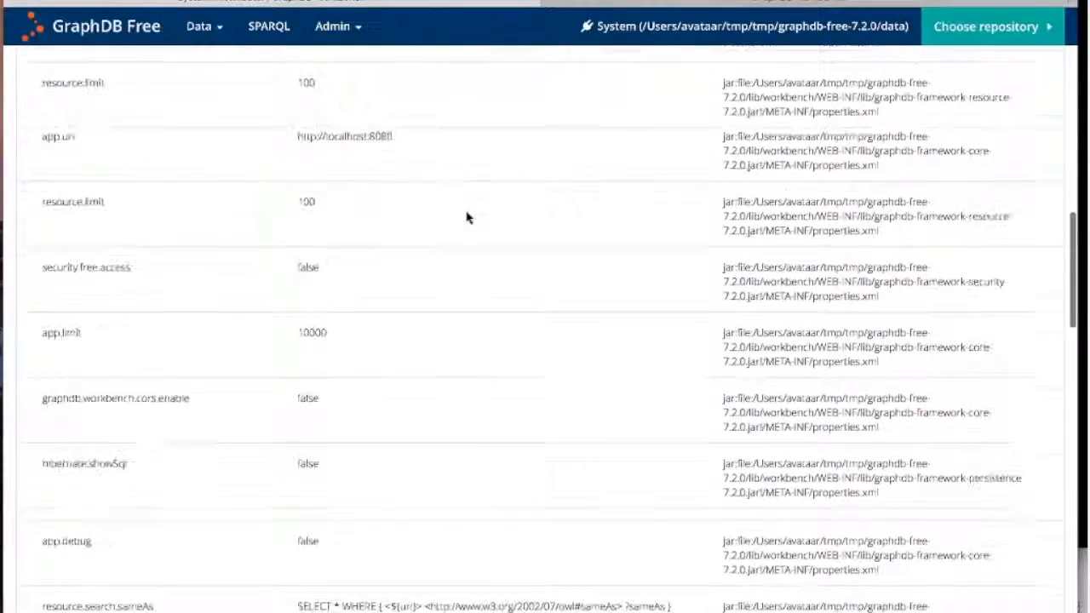
scroll(467, 217, up, 10)
scroll(467, 217, up, 10)
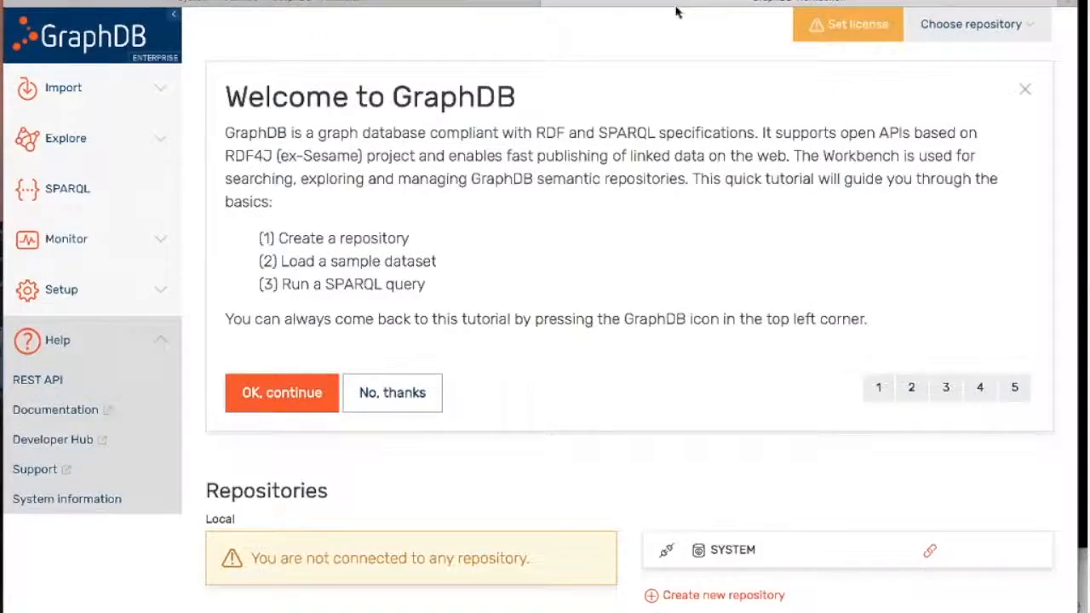
View the configuration parameters in GraphDB Enterprise's system information.
click(89, 501)
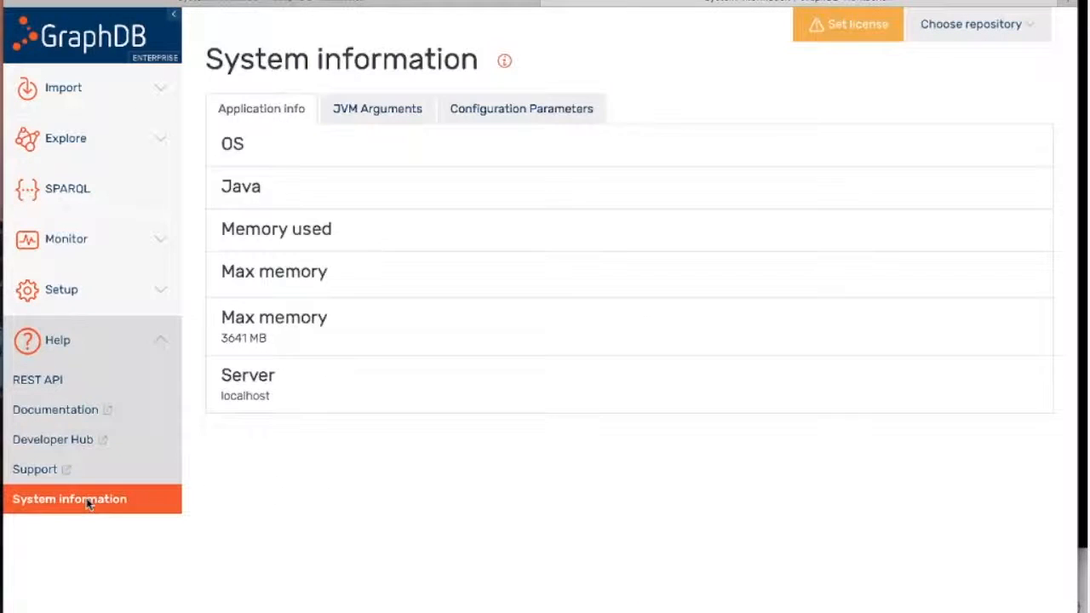
click(524, 111)
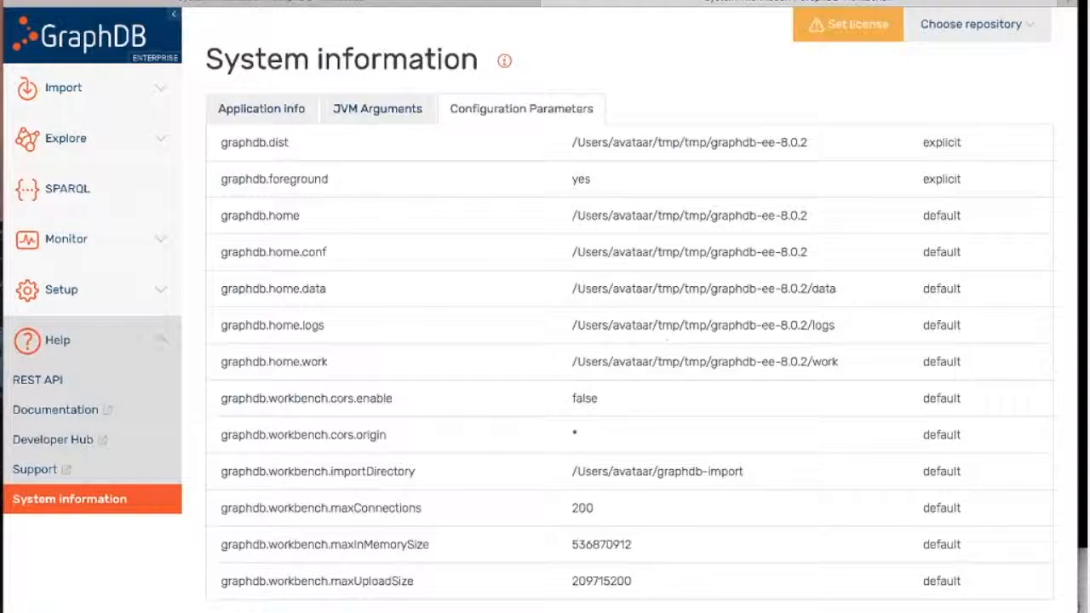
scroll(485, 377, down, 1)
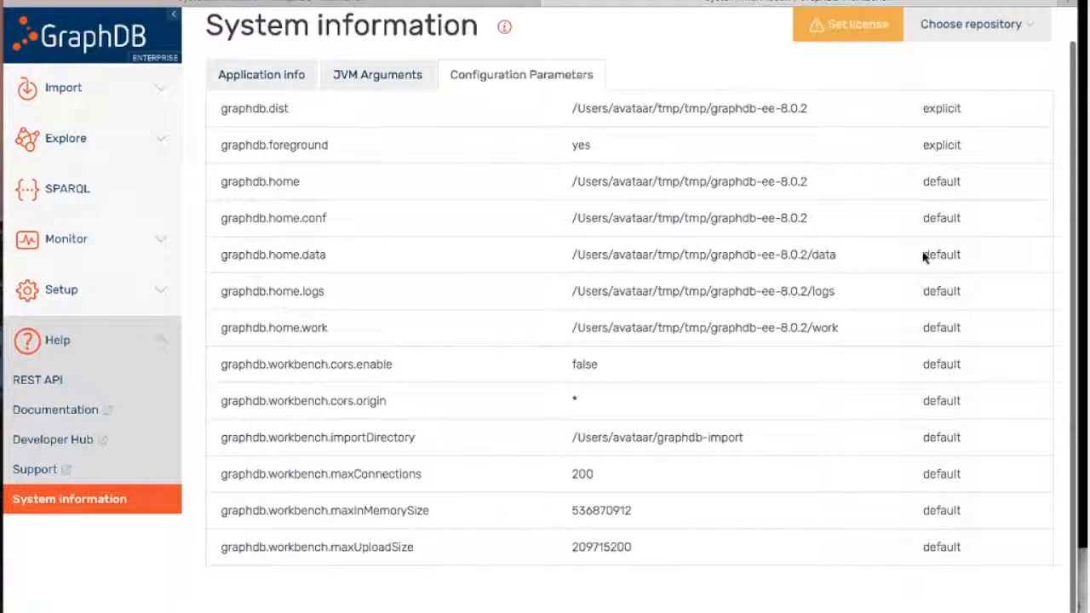
Return GraphDB Enterprise to its home page, then switch to GraphDB Free and open its home page too.
click(89, 49)
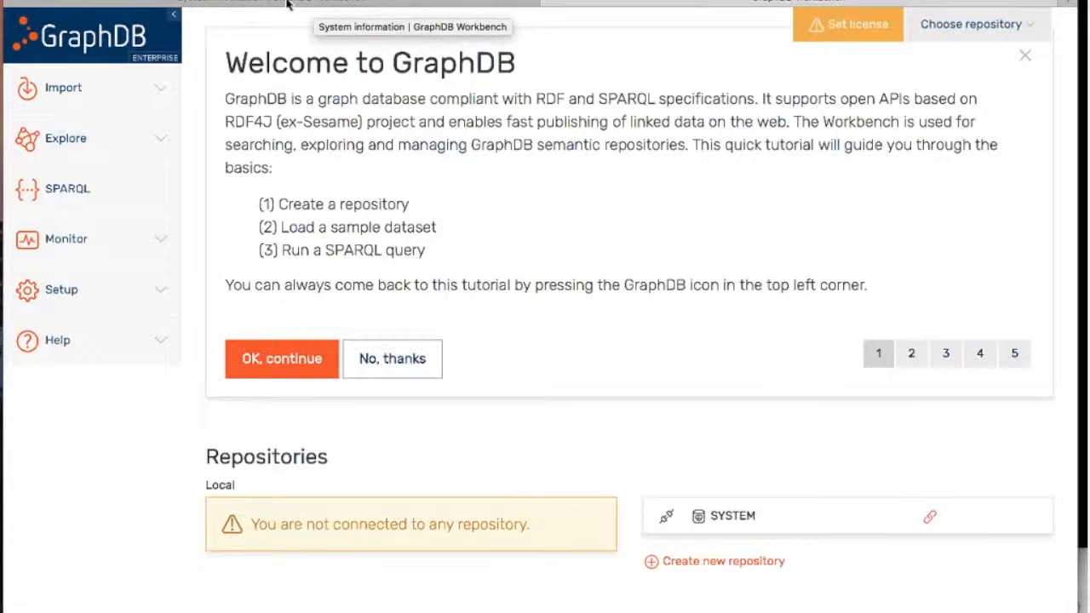
click(287, 4)
click(104, 34)
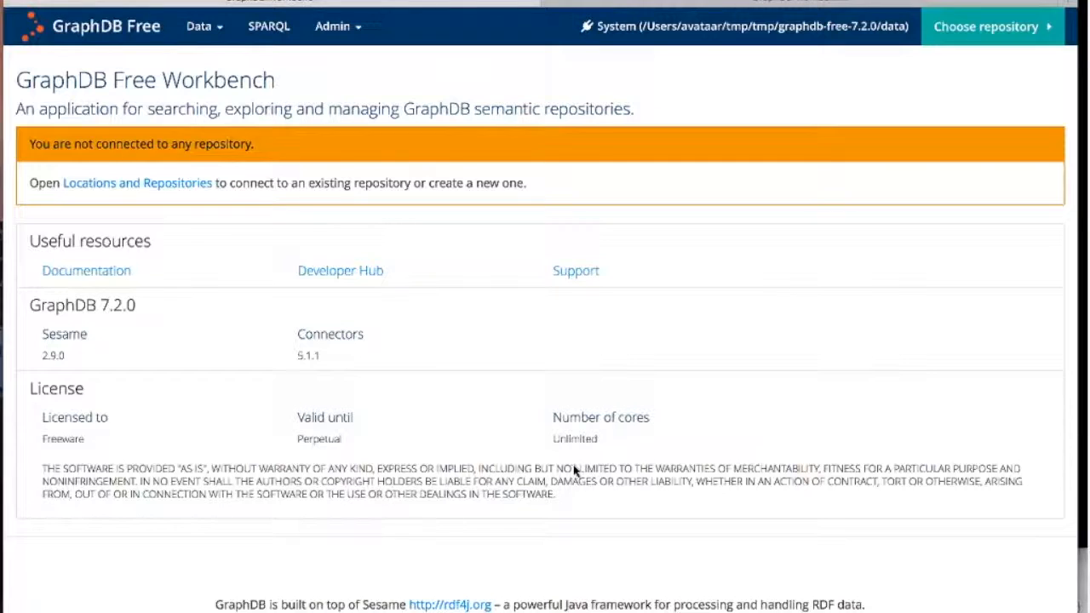
Switch back to GraphDB Enterprise, page through all five pages of the welcome tutorial and close it.
click(802, 4)
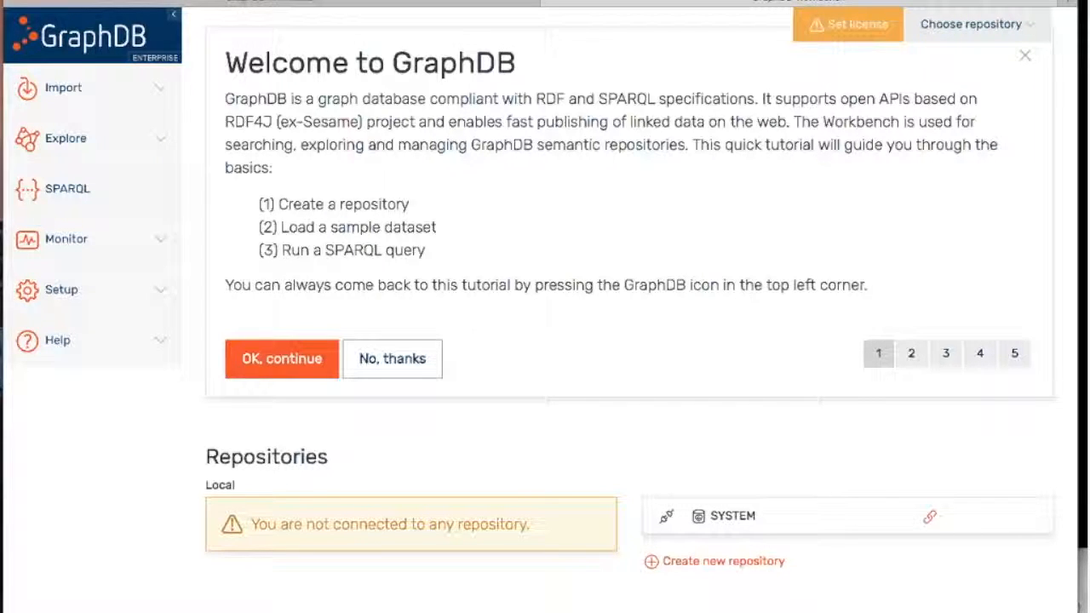
click(912, 358)
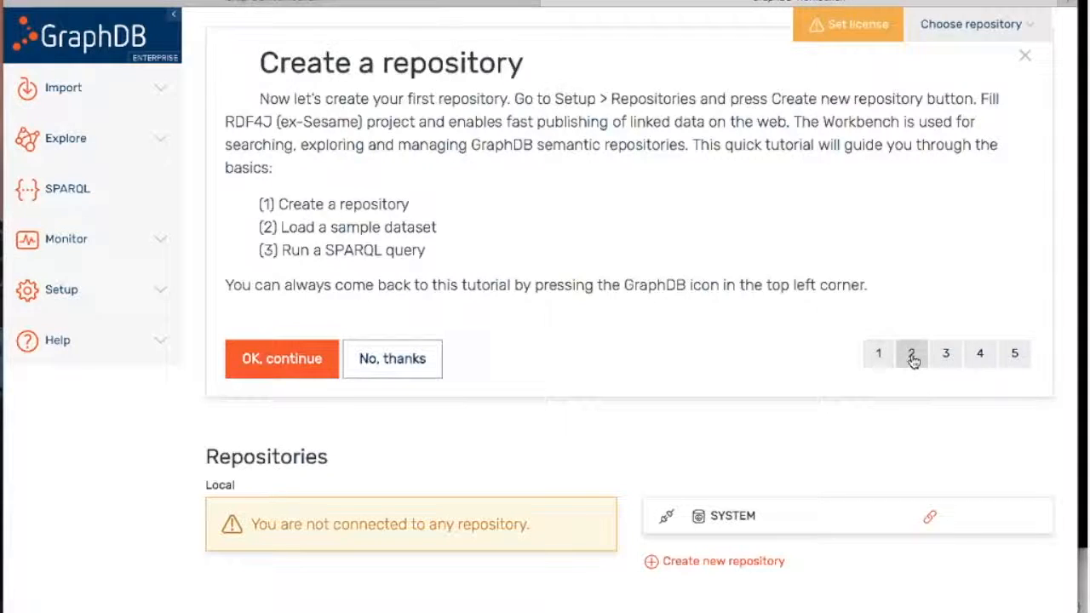
click(946, 362)
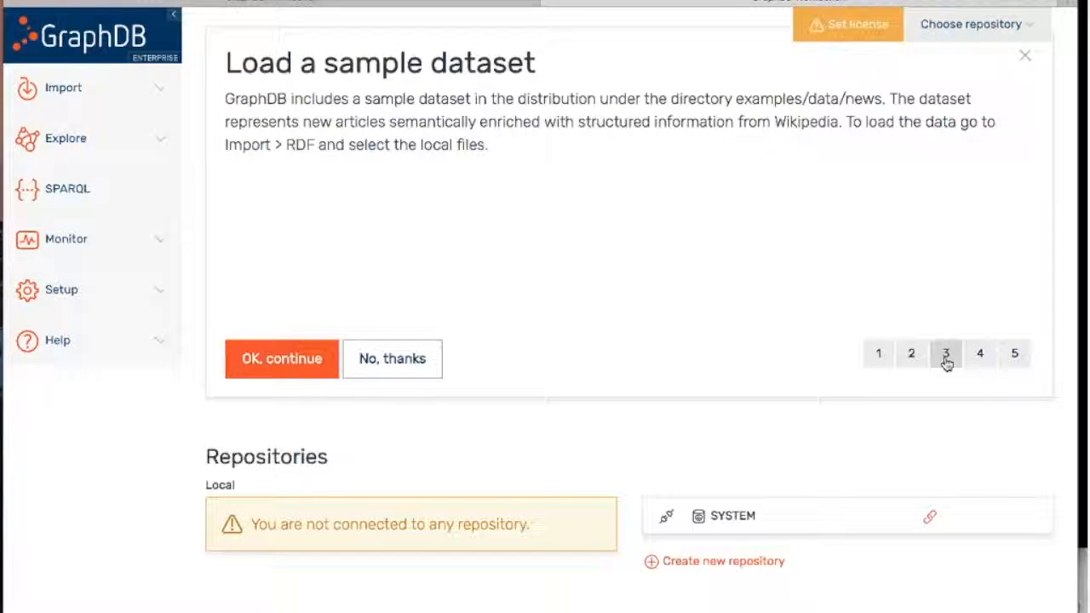
click(980, 363)
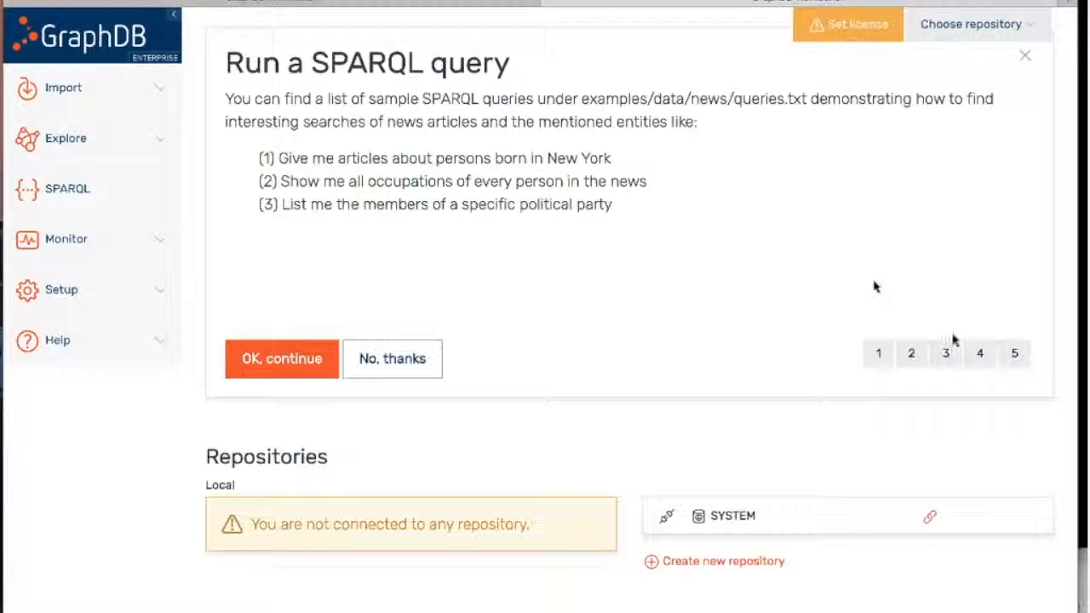
click(1012, 356)
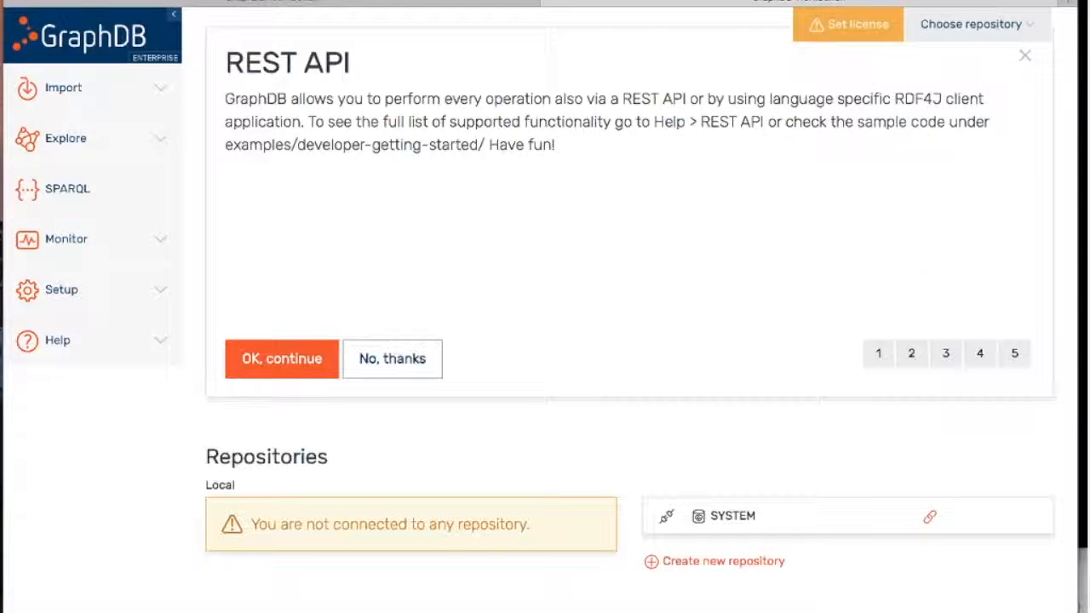
click(878, 356)
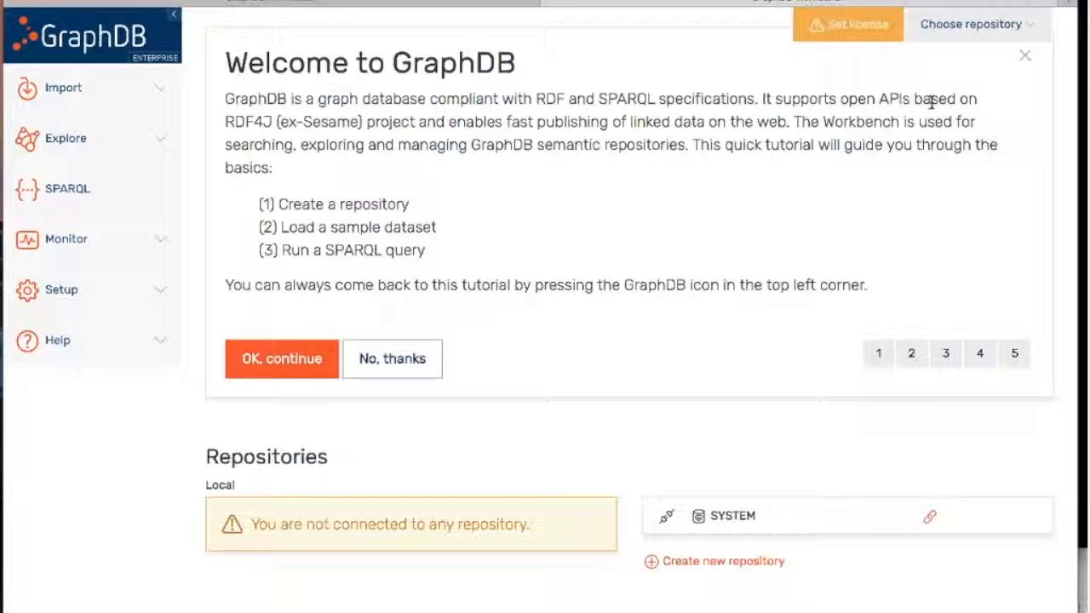
click(1026, 59)
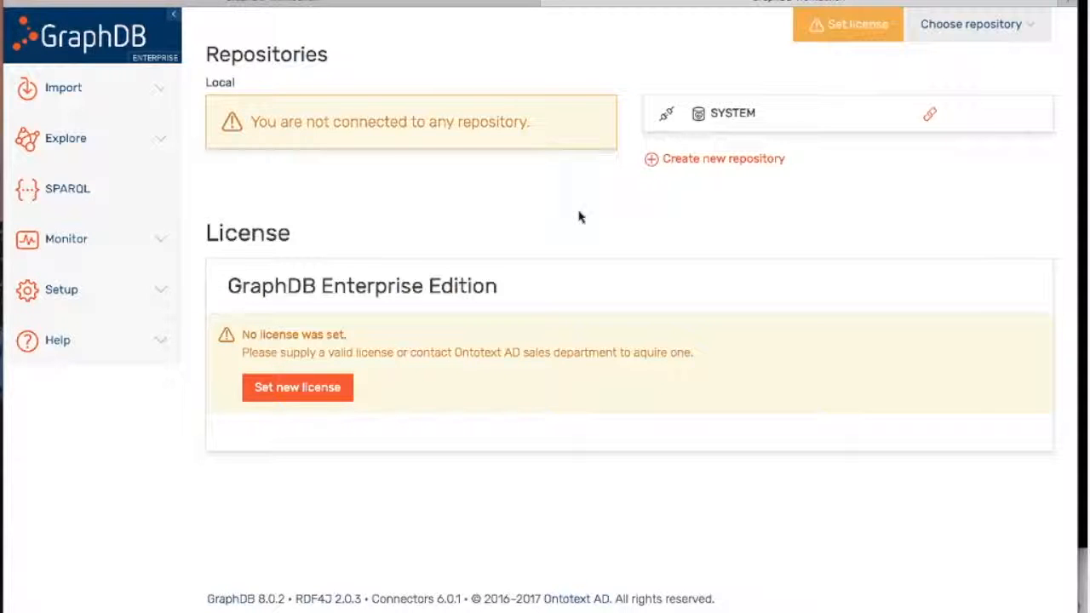
Switch to GraphDB Free, view its Locations and Repositories page and return to the home page.
click(270, 3)
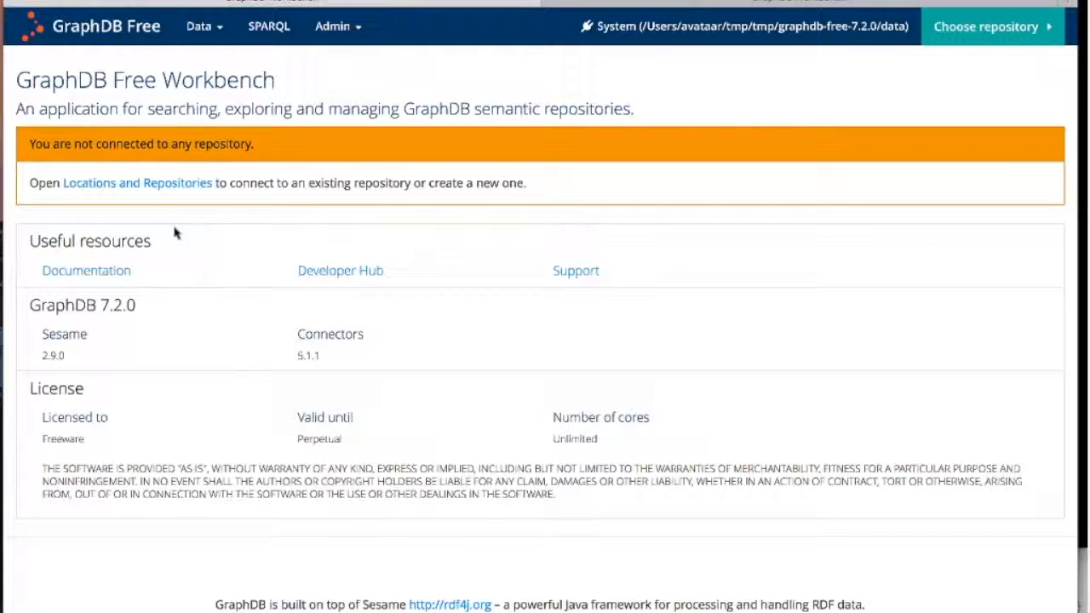
click(340, 34)
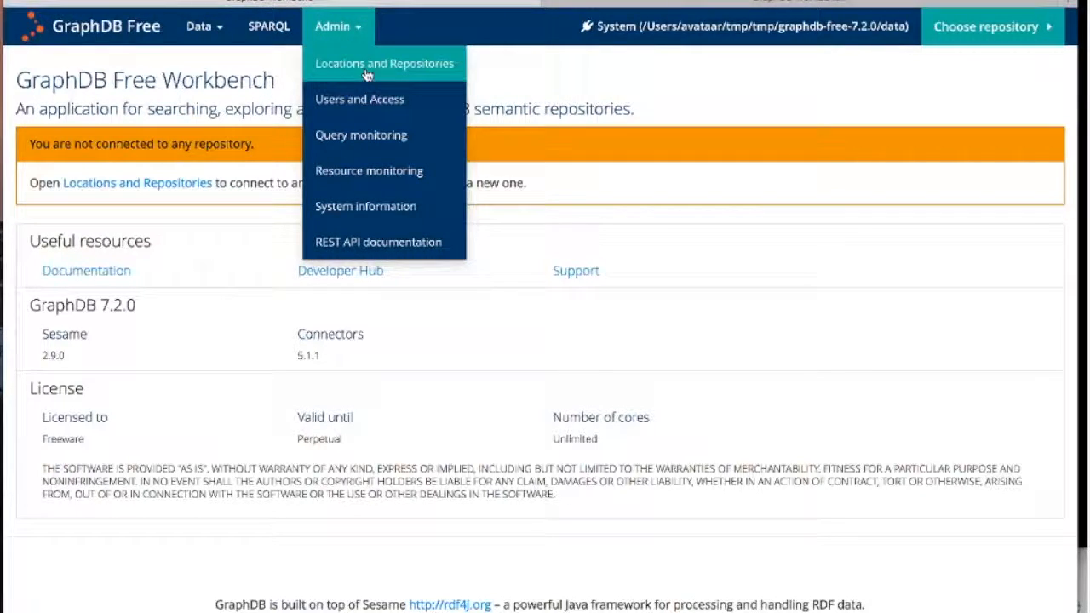
click(267, 90)
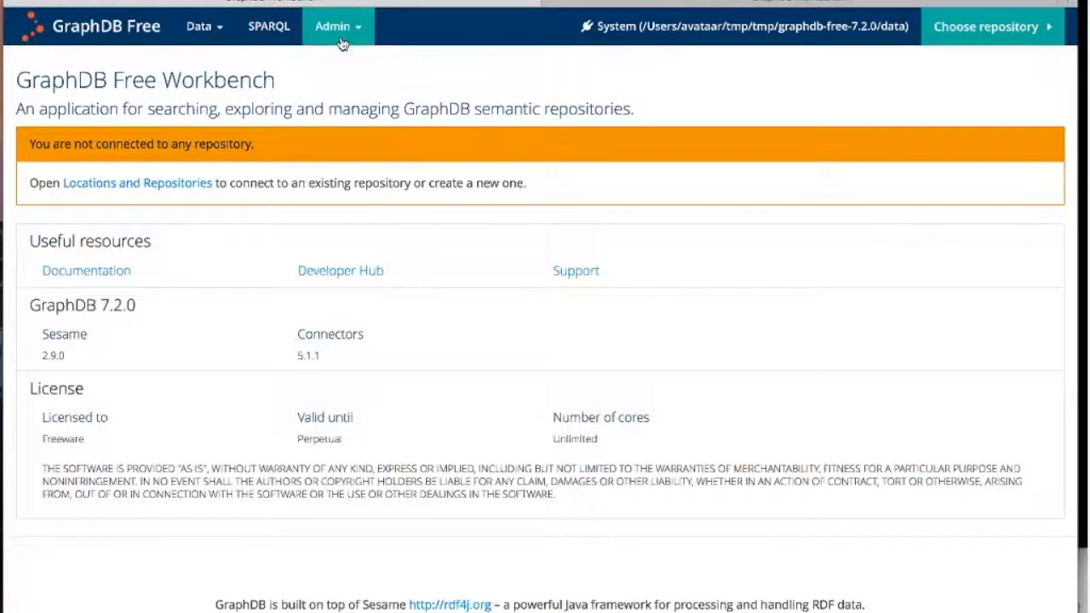
click(161, 185)
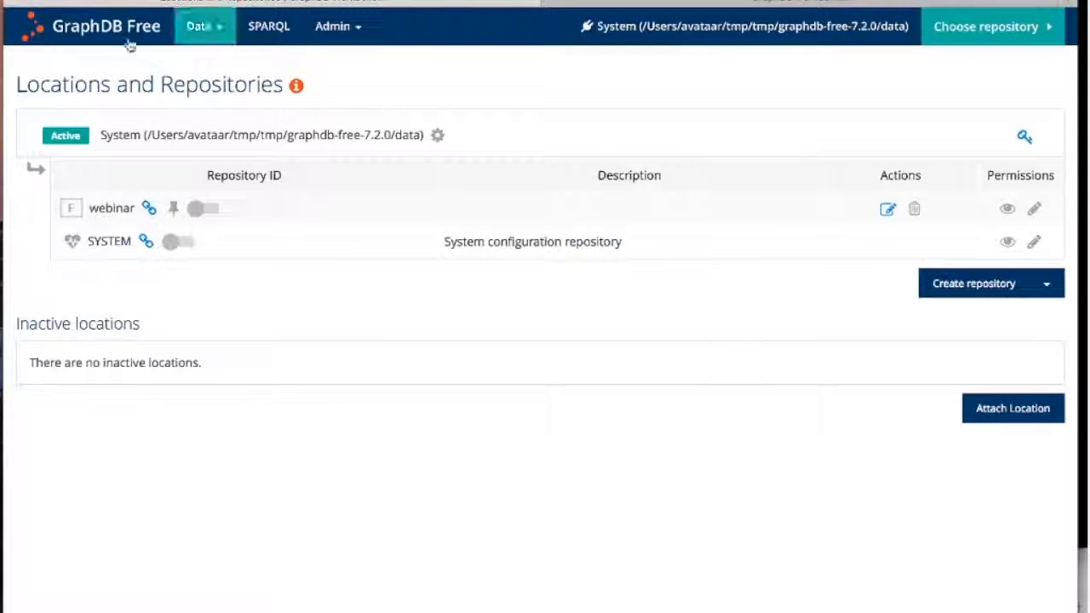
click(111, 42)
Switch to GraphDB Enterprise and create a new repository with the ID webinar, keeping the default settings.
click(653, 5)
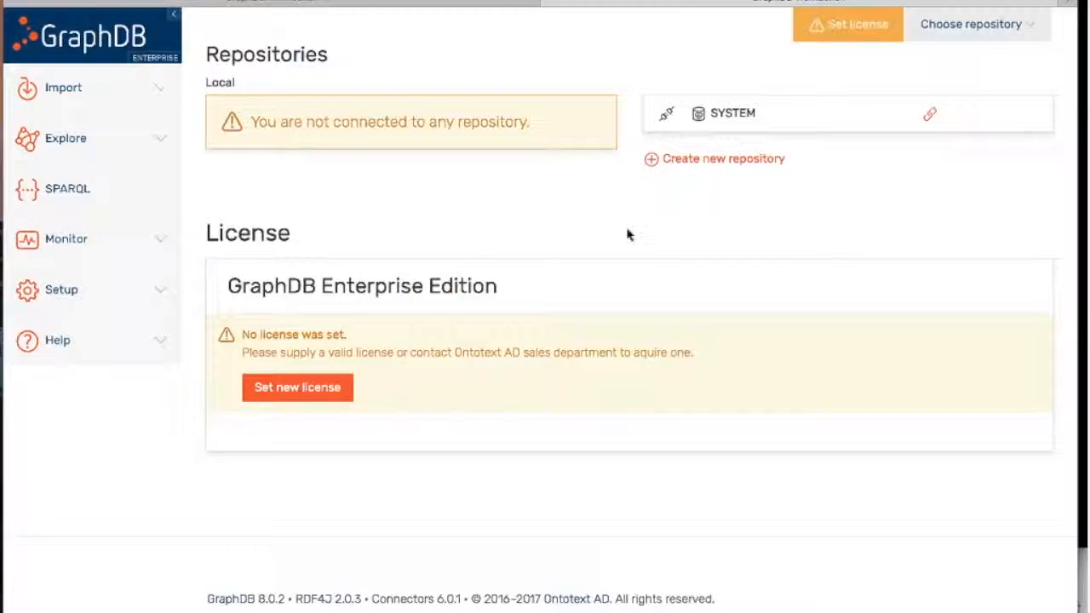
click(699, 162)
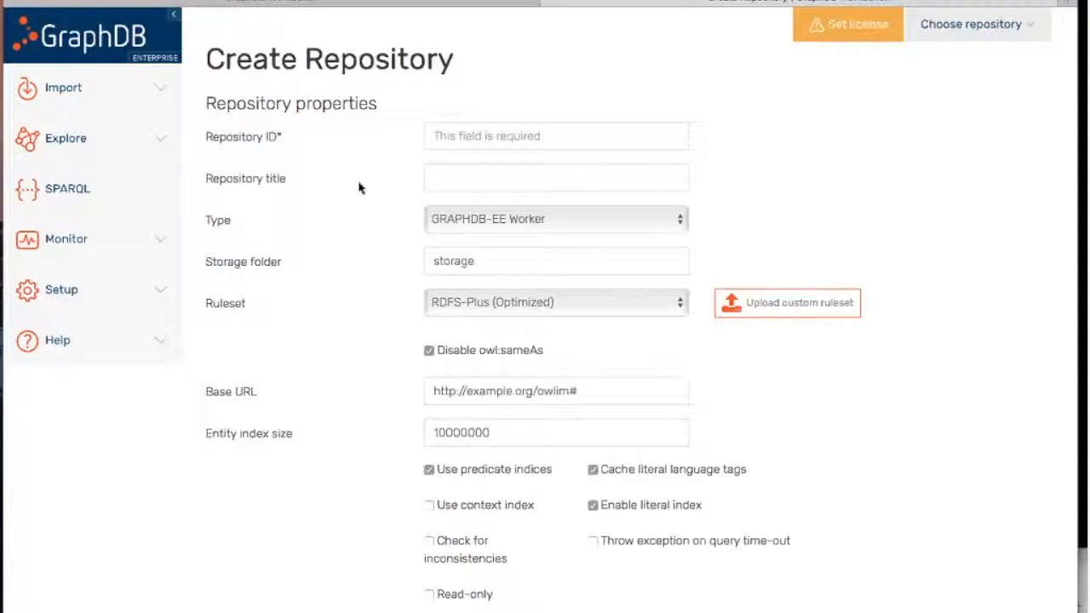
click(446, 138)
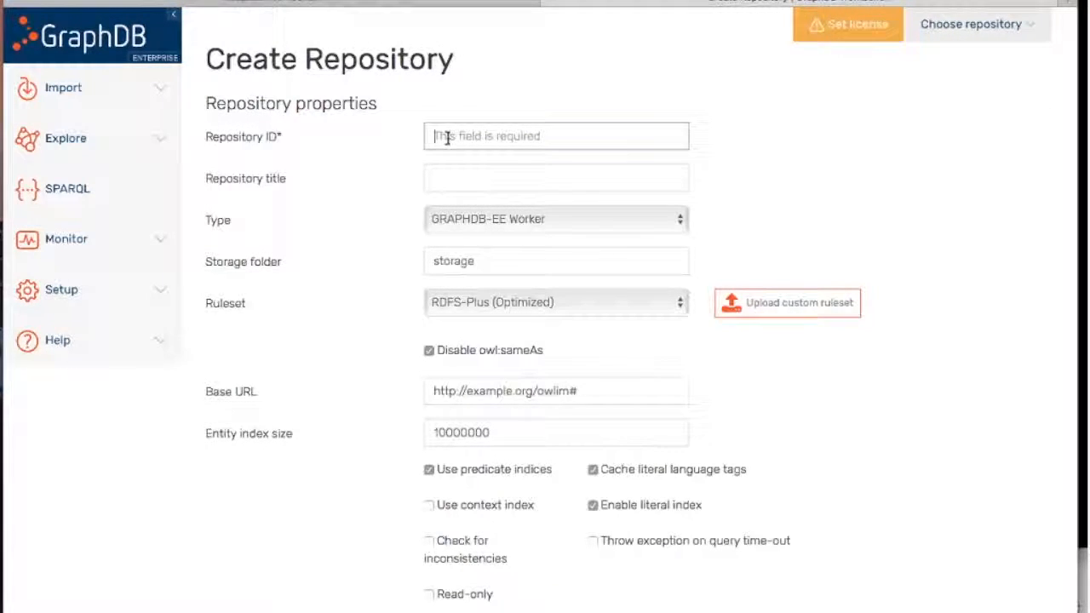
text(webinar)
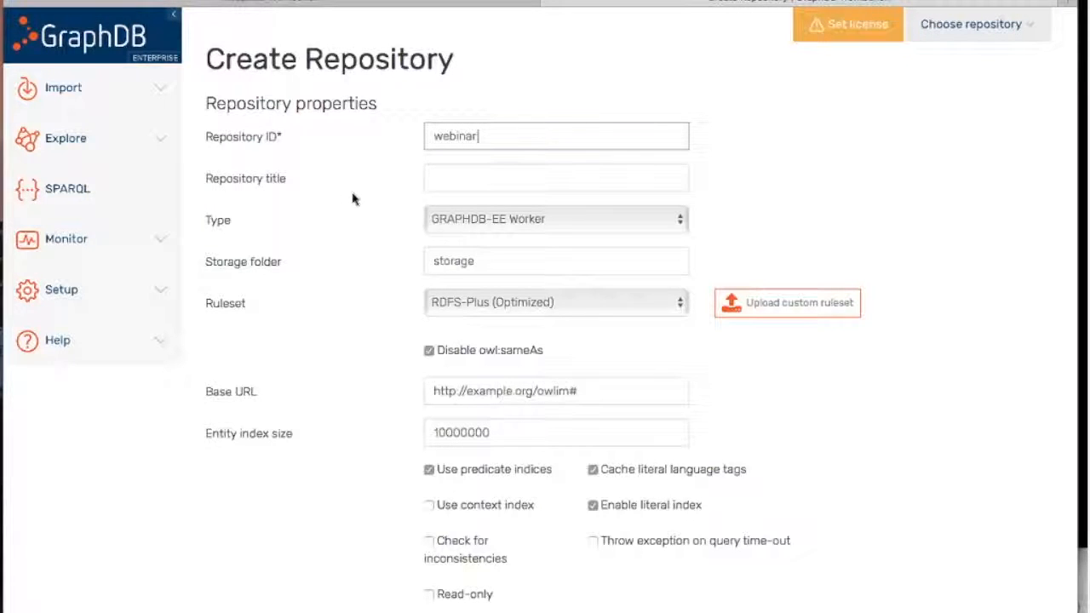
scroll(325, 284, down, 5)
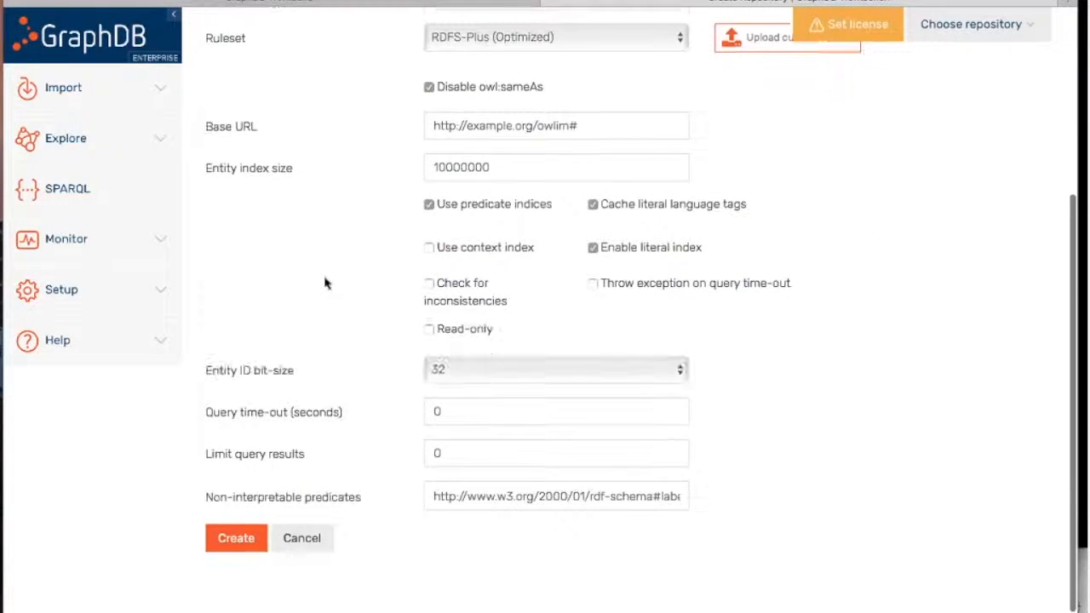
scroll(324, 284, up, 5)
scroll(324, 283, down, 4)
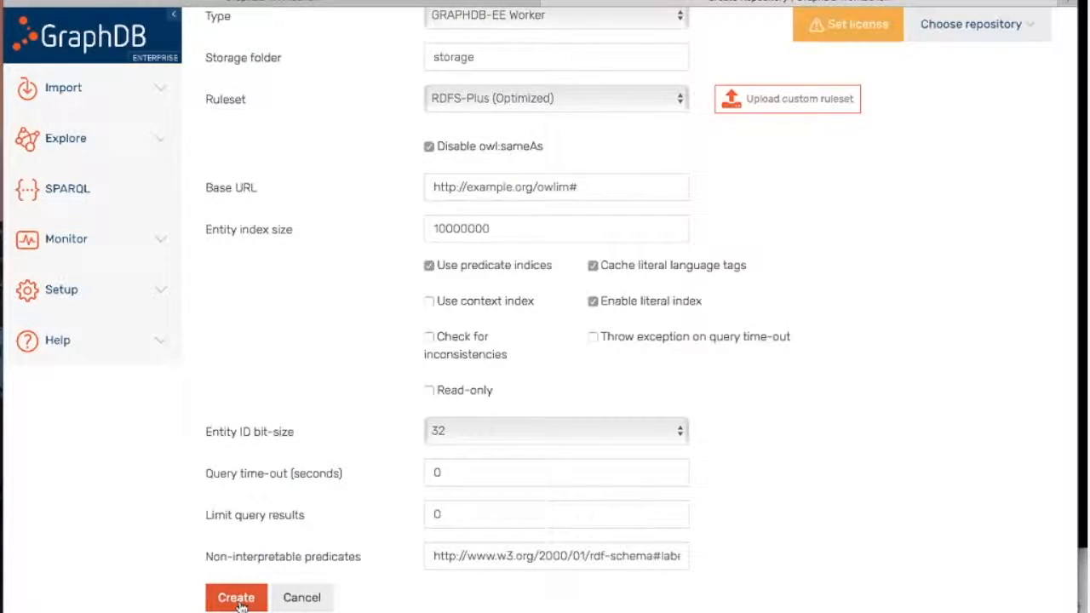
click(238, 598)
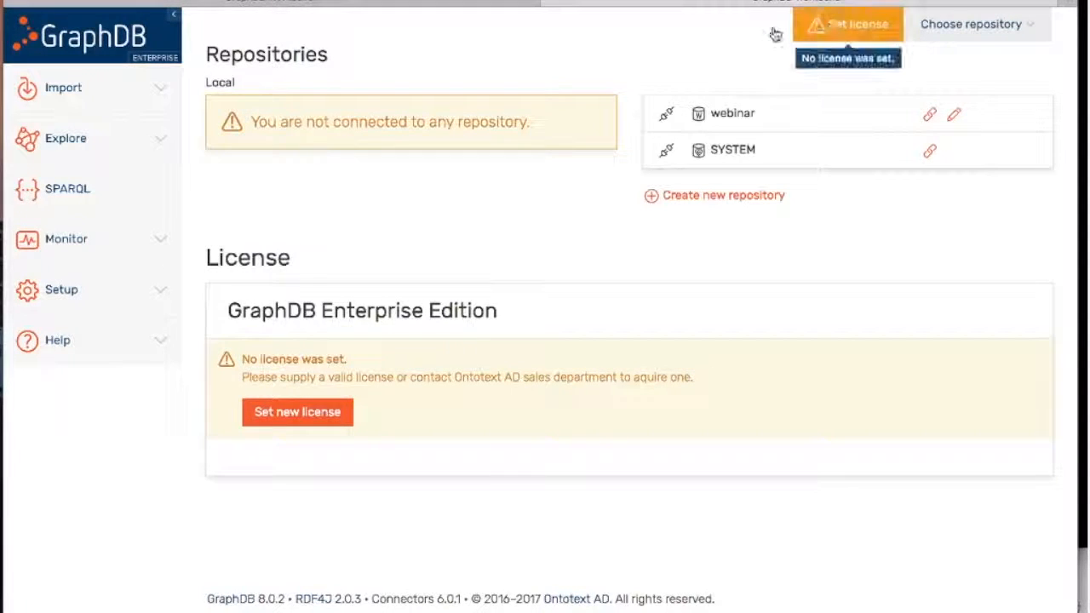
Register the Enterprise license by uploading ONTOTEXT_INTERNAL_GRAPHDB_ENTERPRISE_expires-31-12-2017.license and accept its details.
click(856, 34)
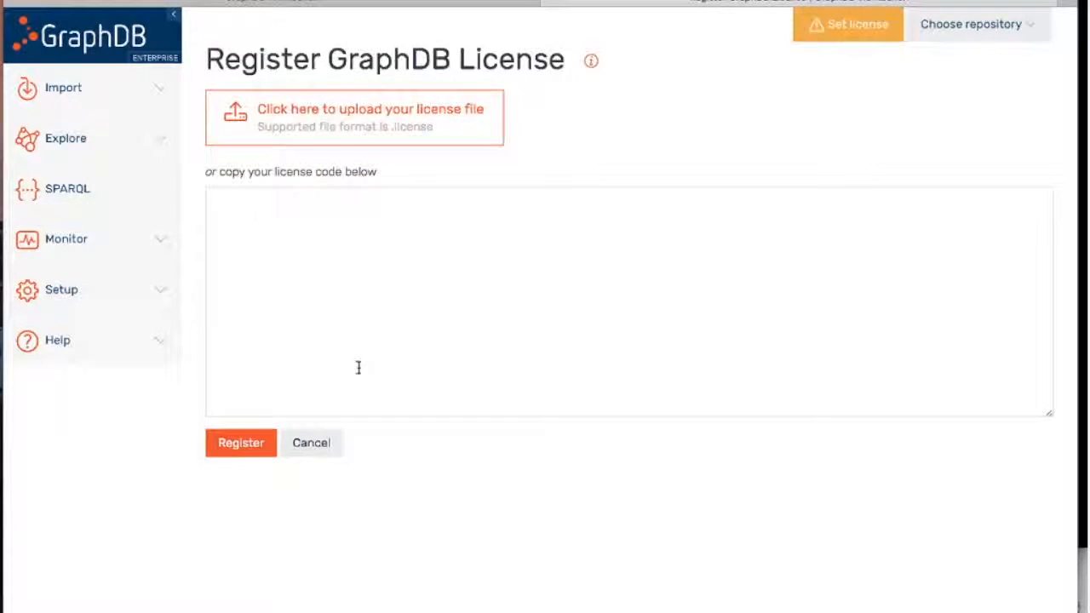
click(241, 299)
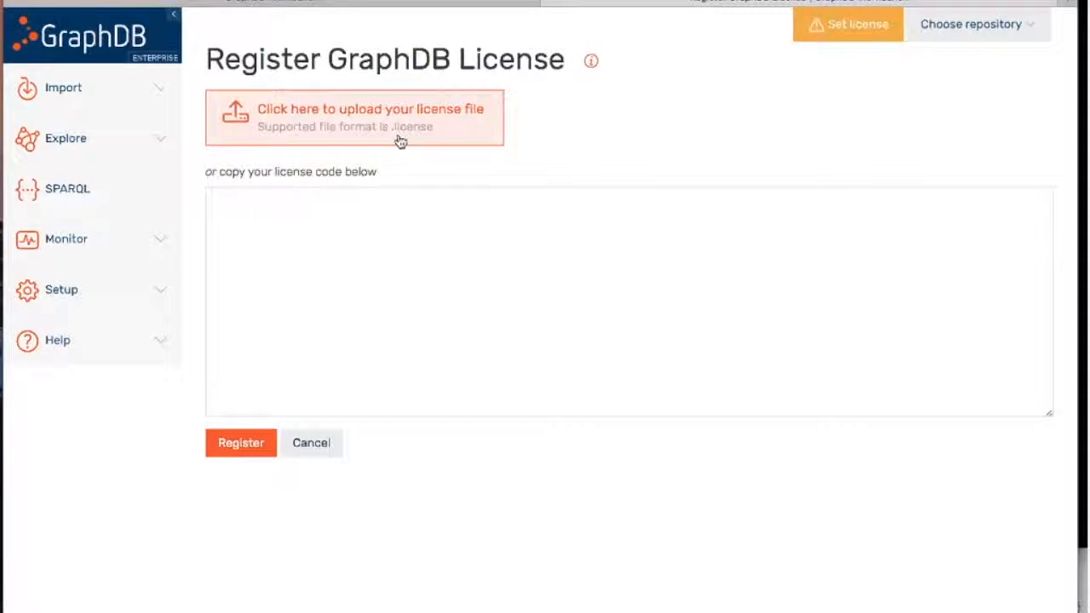
click(325, 127)
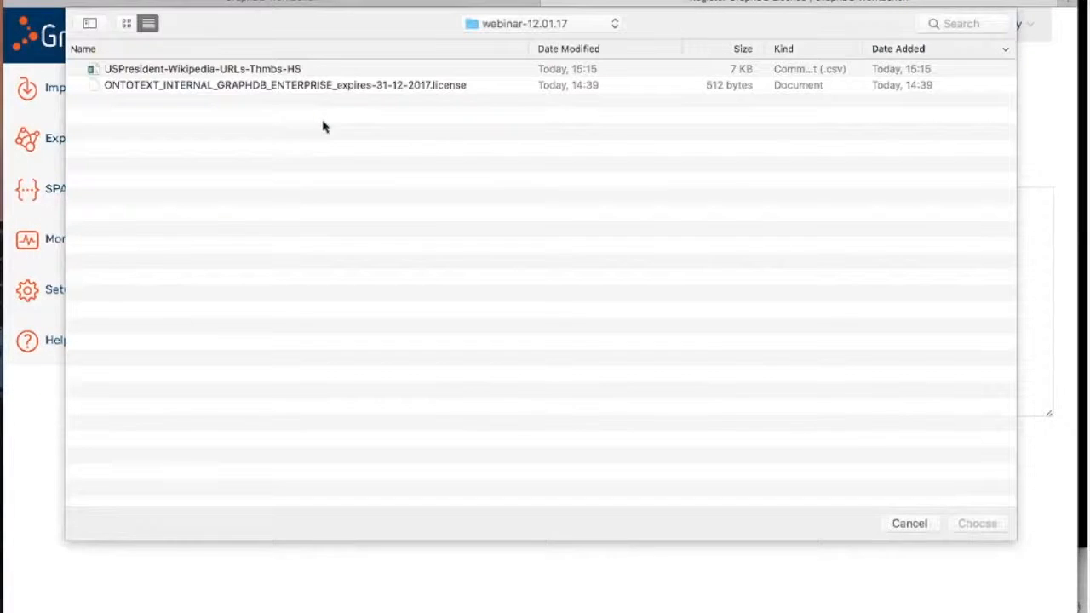
double_click(315, 90)
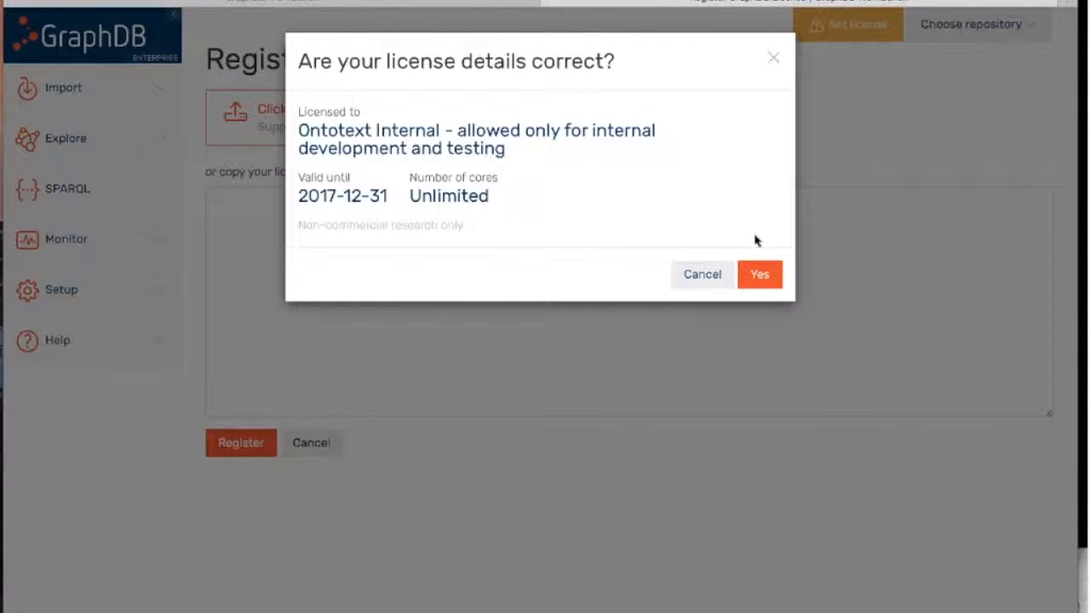
click(760, 275)
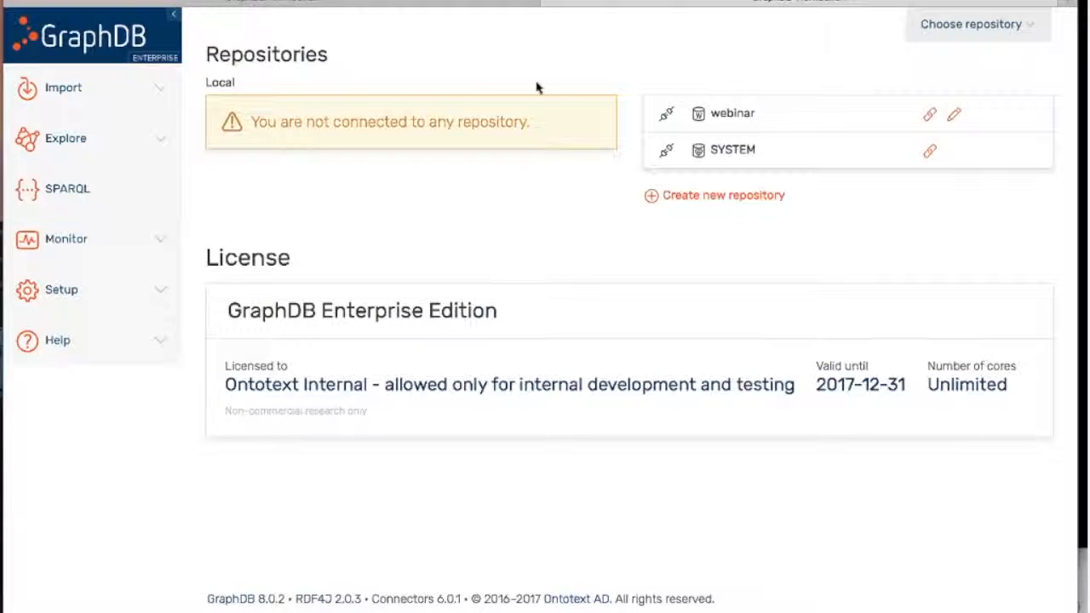
Switch to GraphDB Free and view the repository chooser and the Locations and Repositories page.
click(268, 4)
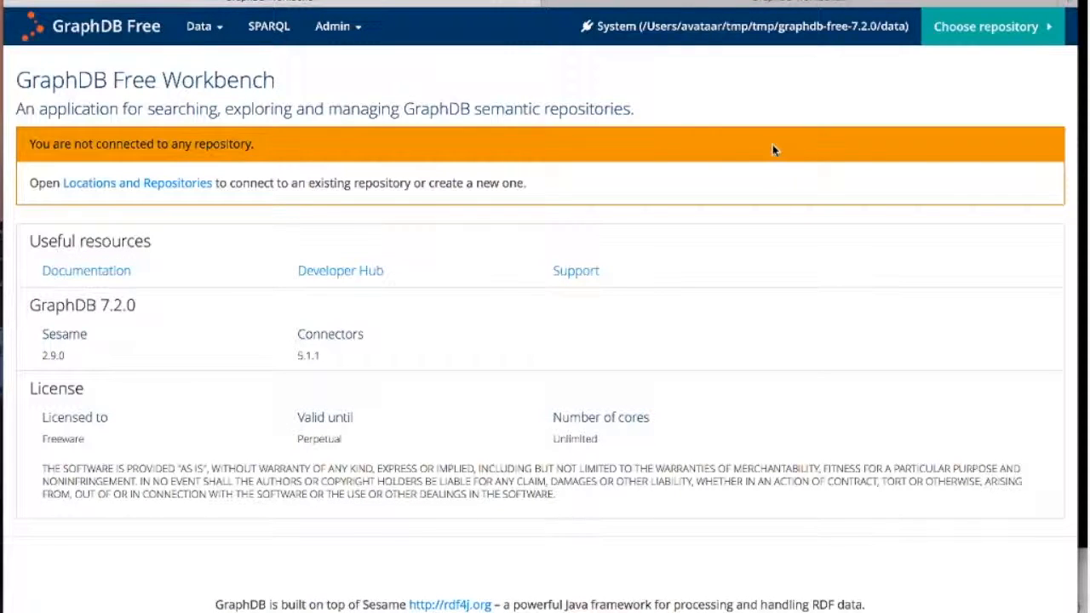
click(966, 35)
click(329, 30)
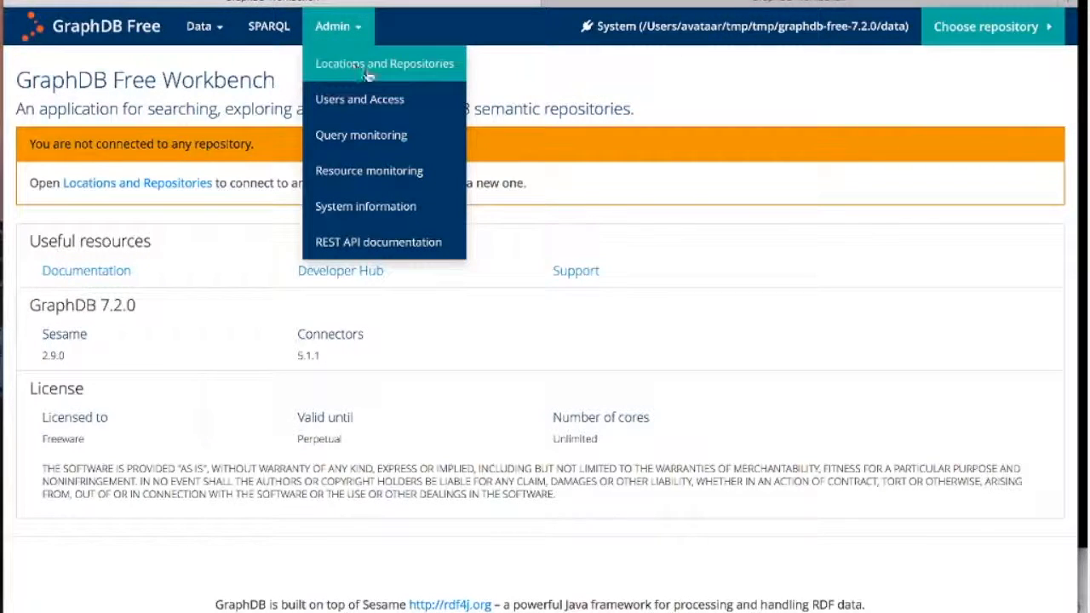
click(400, 74)
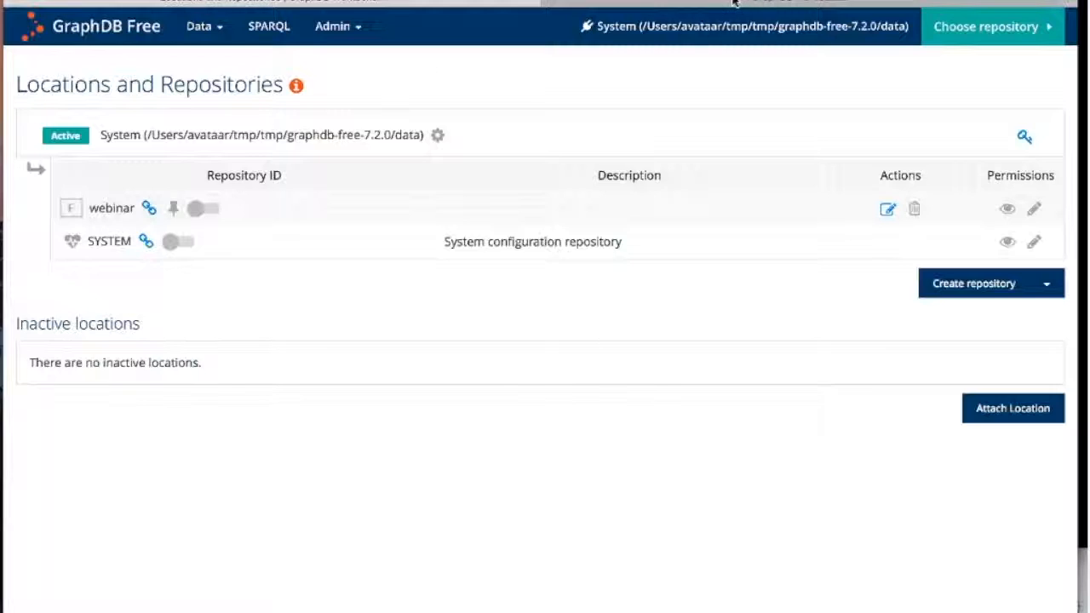
Switch to GraphDB Enterprise, view its repository chooser and Repositories setup page, and return to the home page.
click(760, 3)
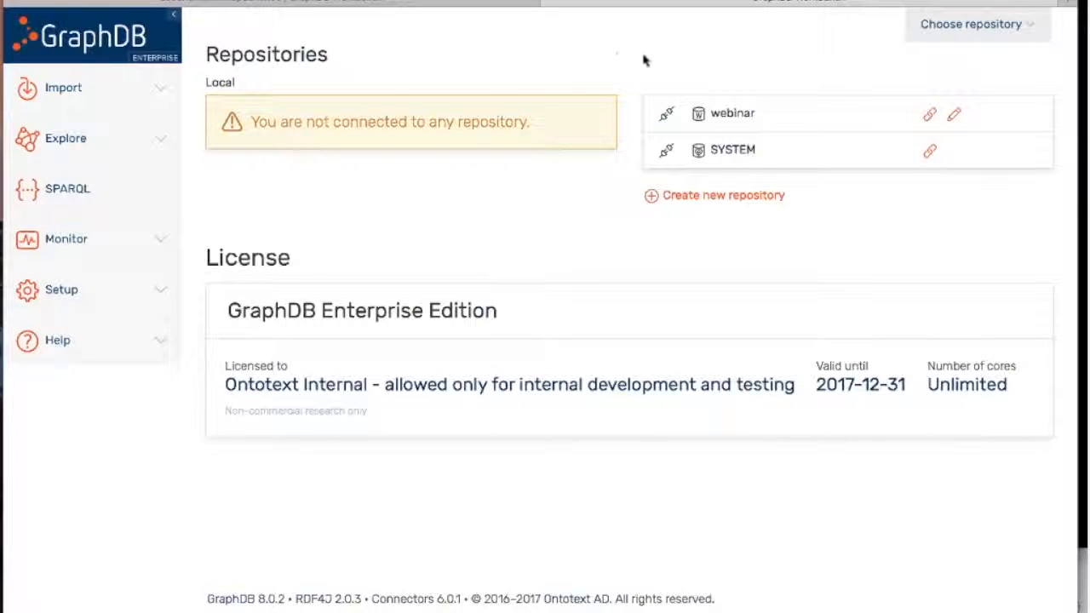
click(934, 30)
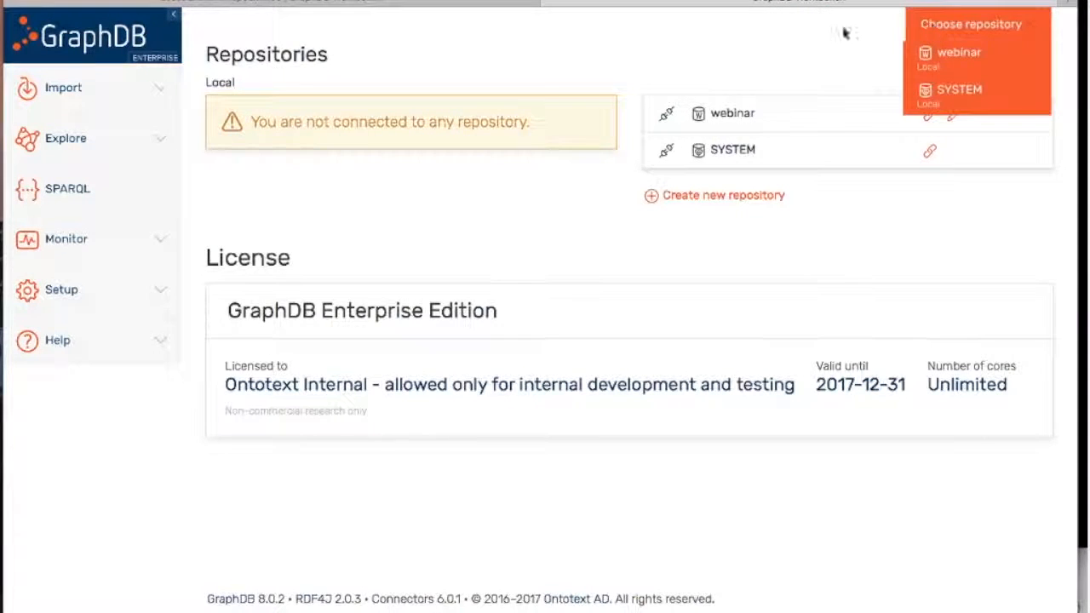
click(112, 293)
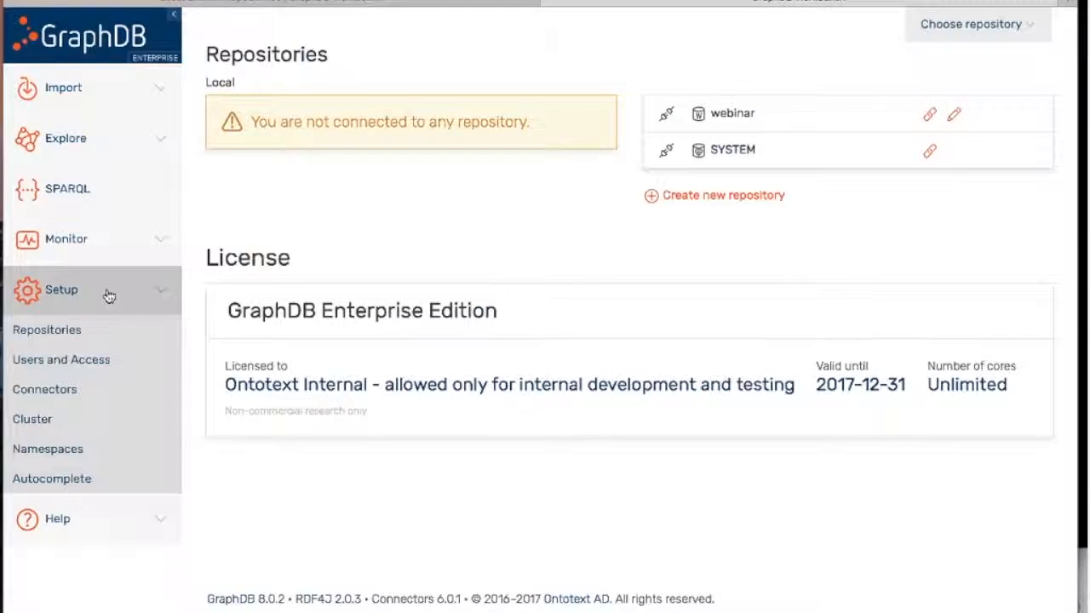
click(68, 334)
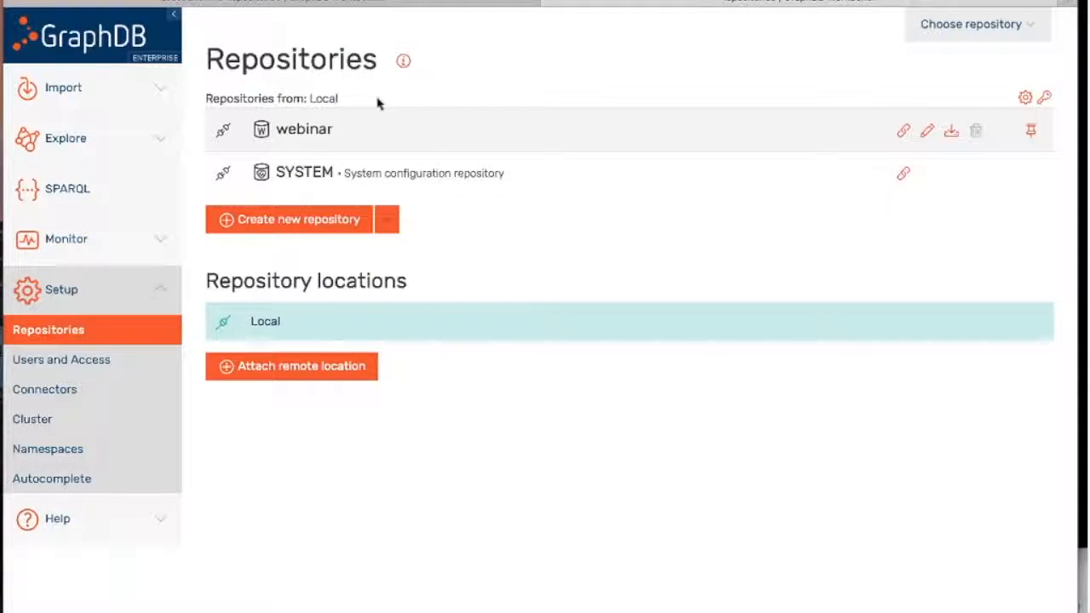
click(90, 37)
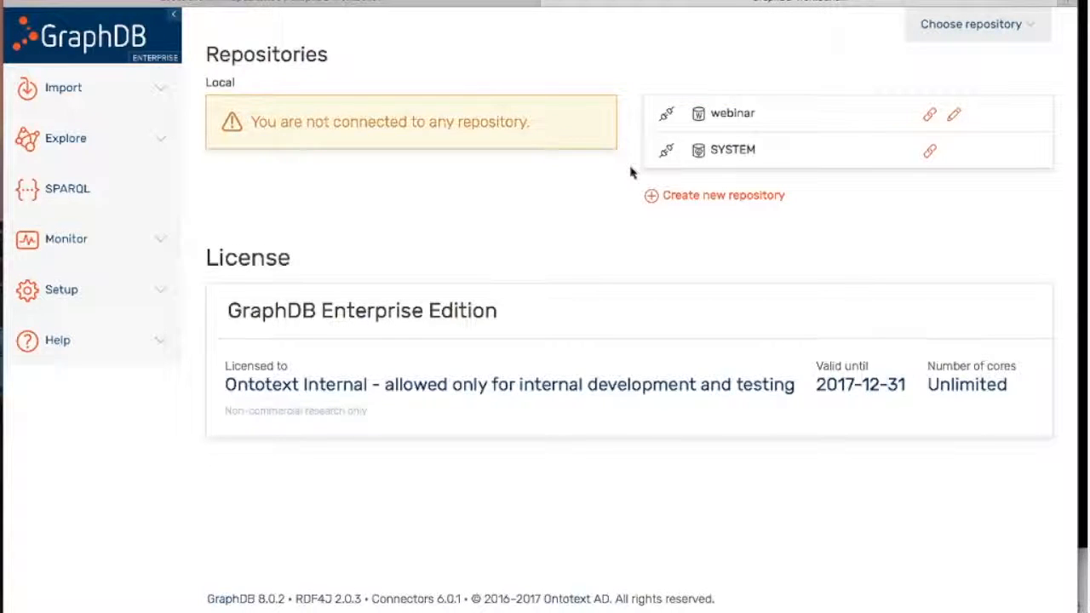
Connect to the webinar repository and look over the home page's saved queries, repository and license sections.
click(669, 119)
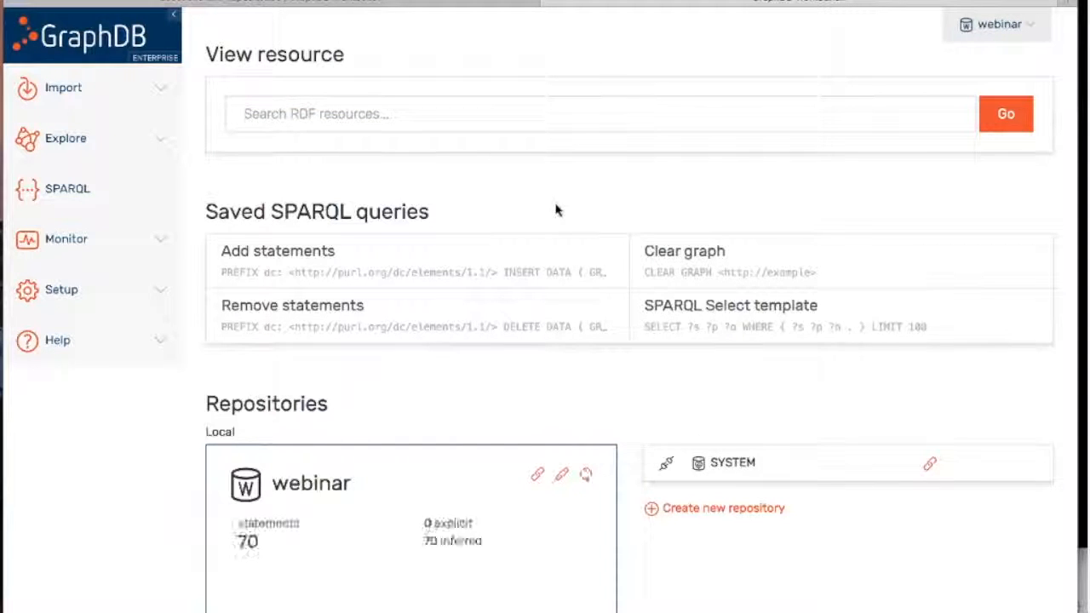
scroll(556, 210, down, 1)
scroll(556, 210, down, 5)
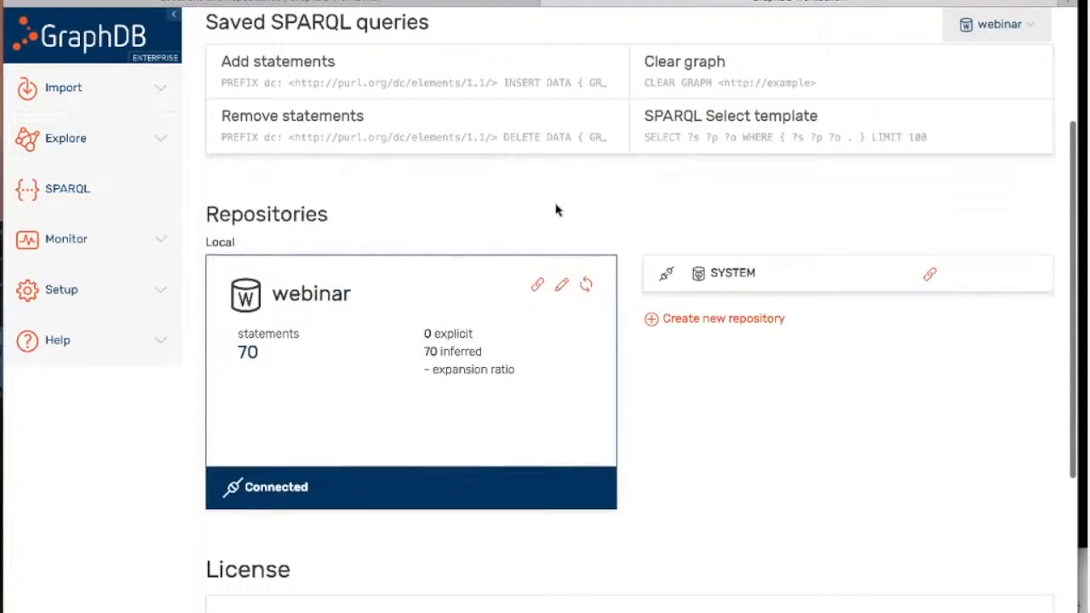
scroll(556, 211, down, 2)
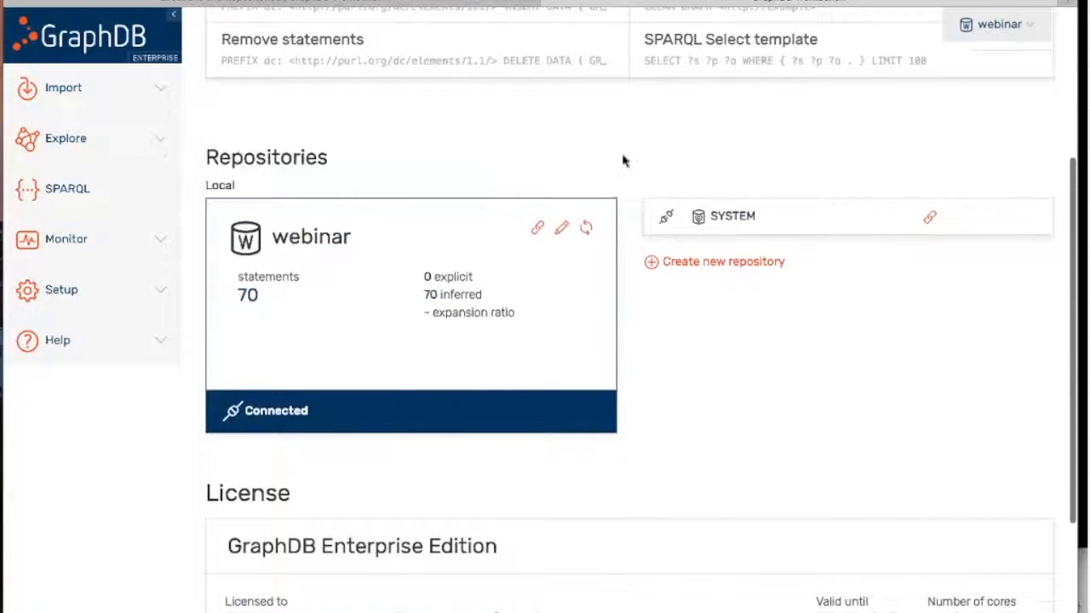
scroll(625, 159, up, 7)
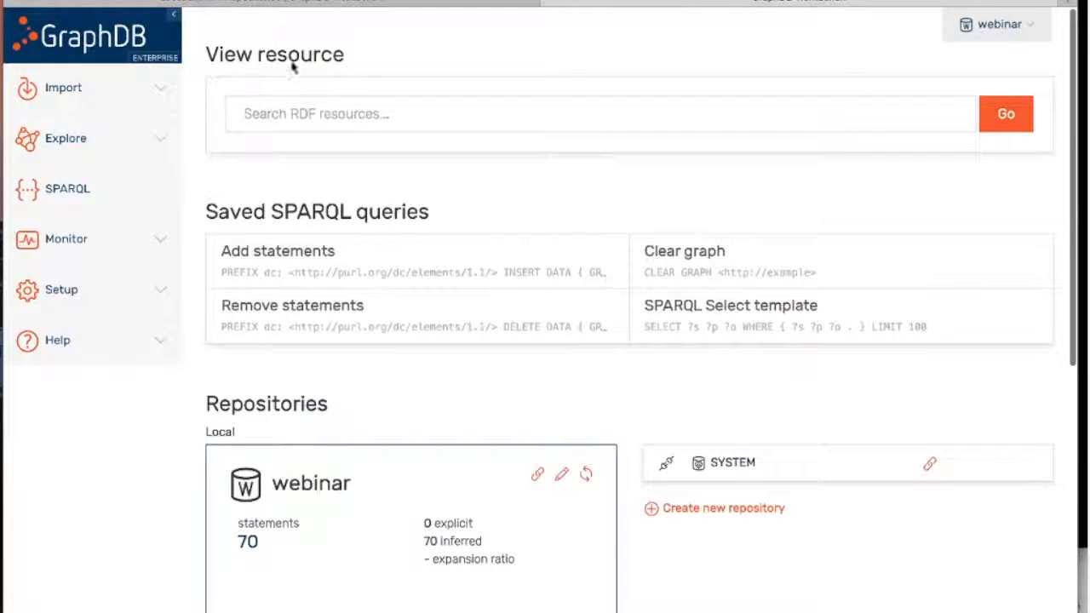
Start an RDF resource search with "t", follow the notice to the autocomplete setup and turn on the autocomplete index.
click(303, 116)
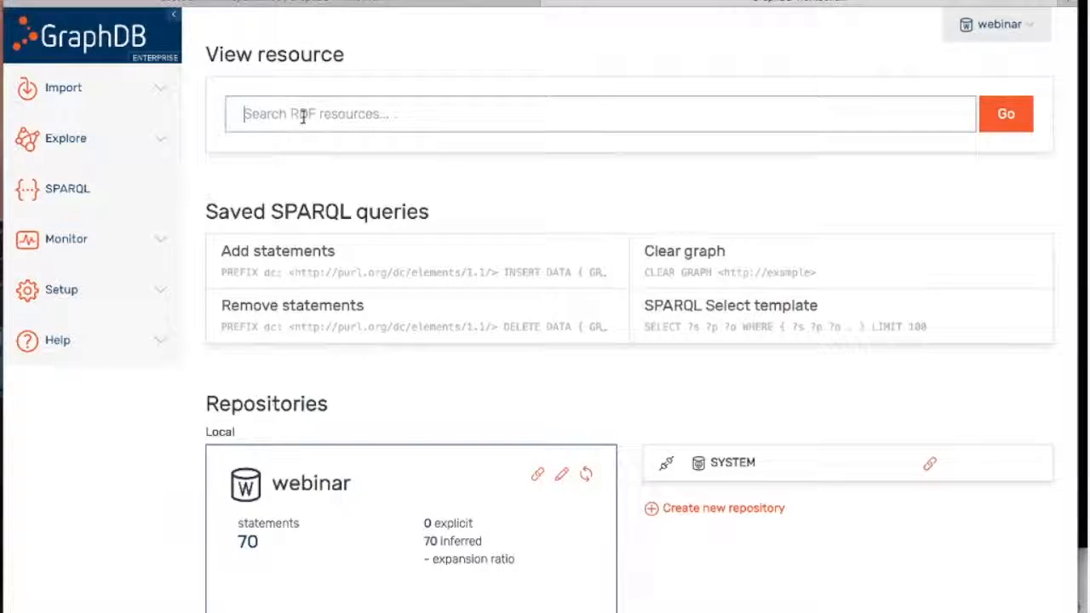
text(t)
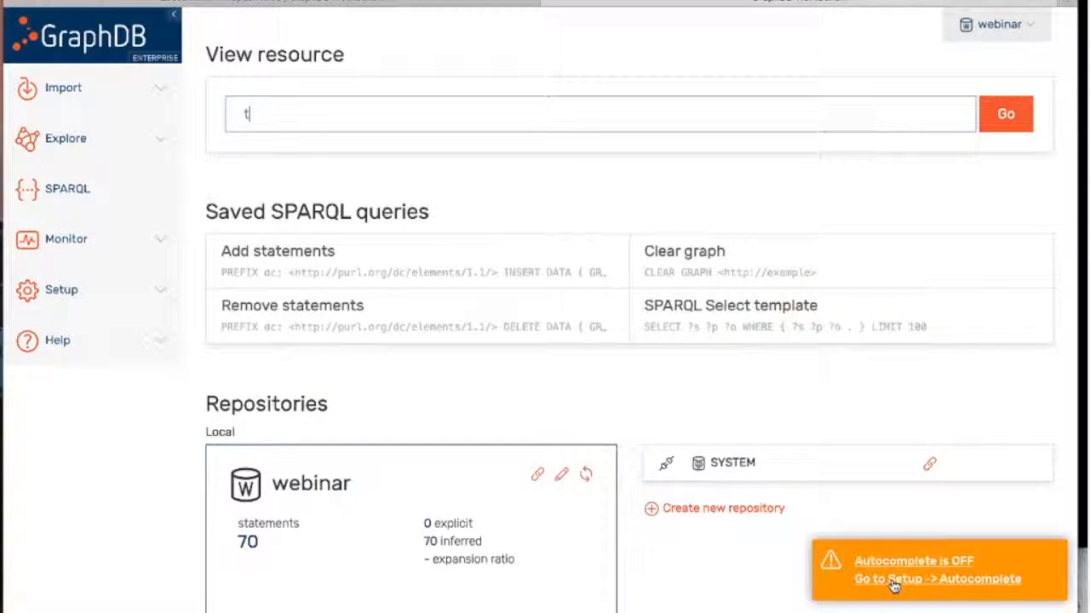
click(937, 587)
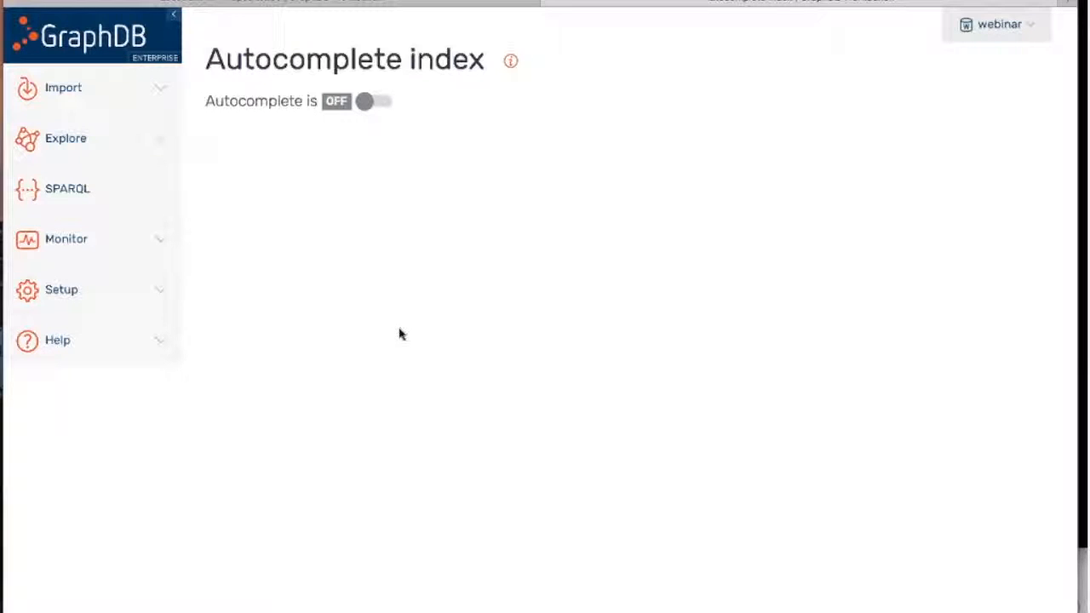
click(369, 106)
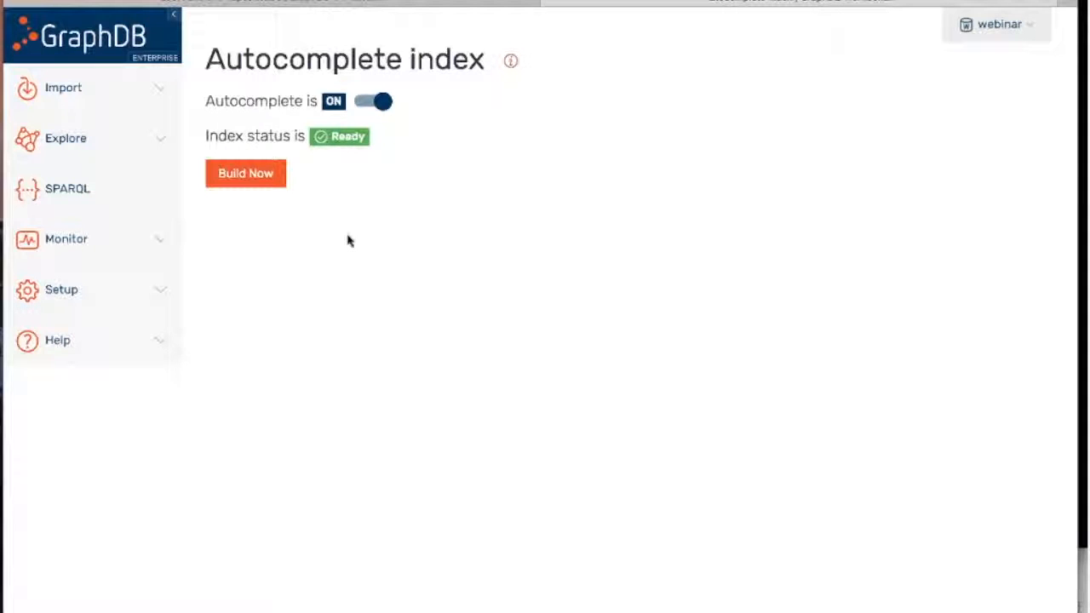
Return to the home page, look up RDF resources matching "type" and clear the search.
click(106, 47)
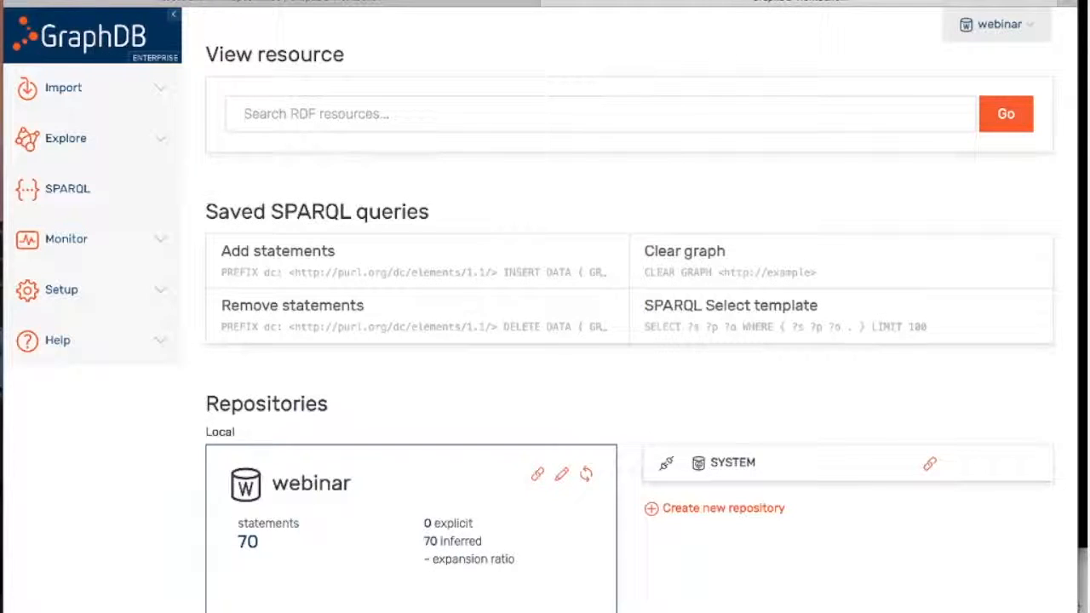
click(294, 116)
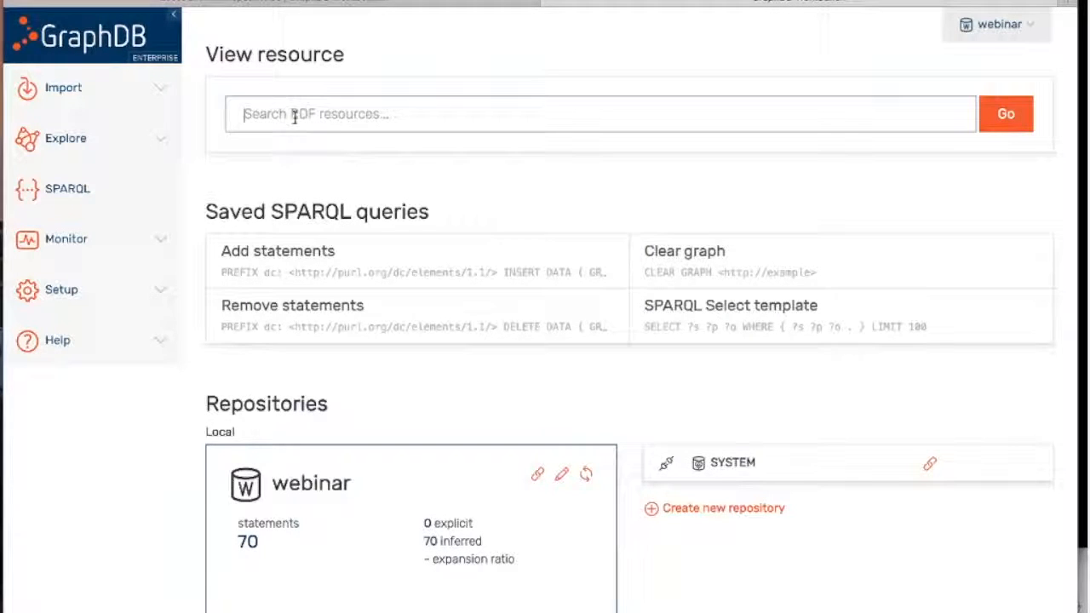
text(type)
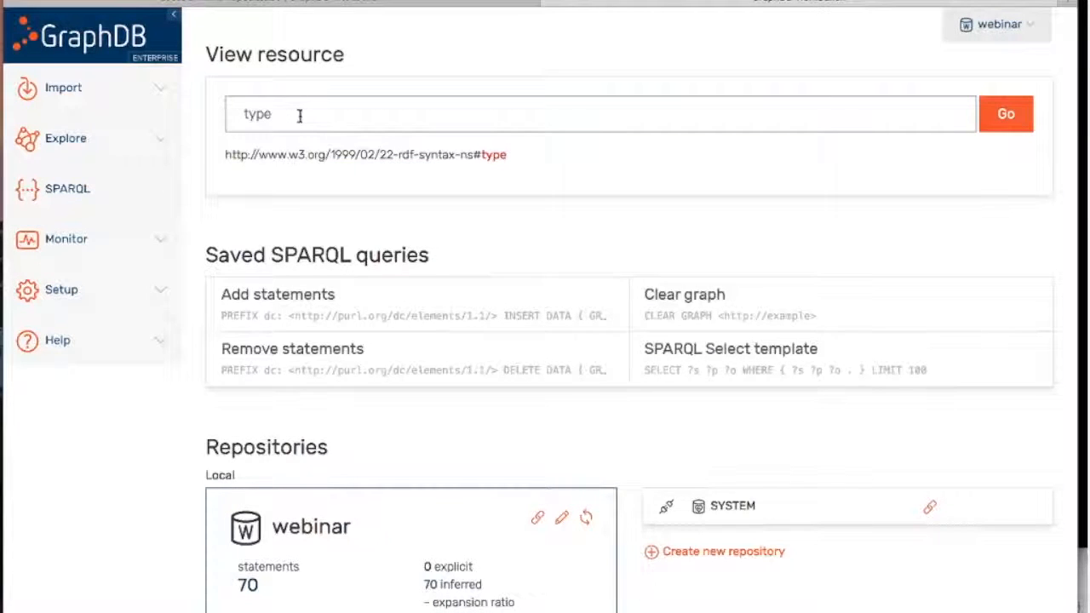
key(BackSpace)
key(BackSpace)
key(BackSpace)
key(BackSpace)
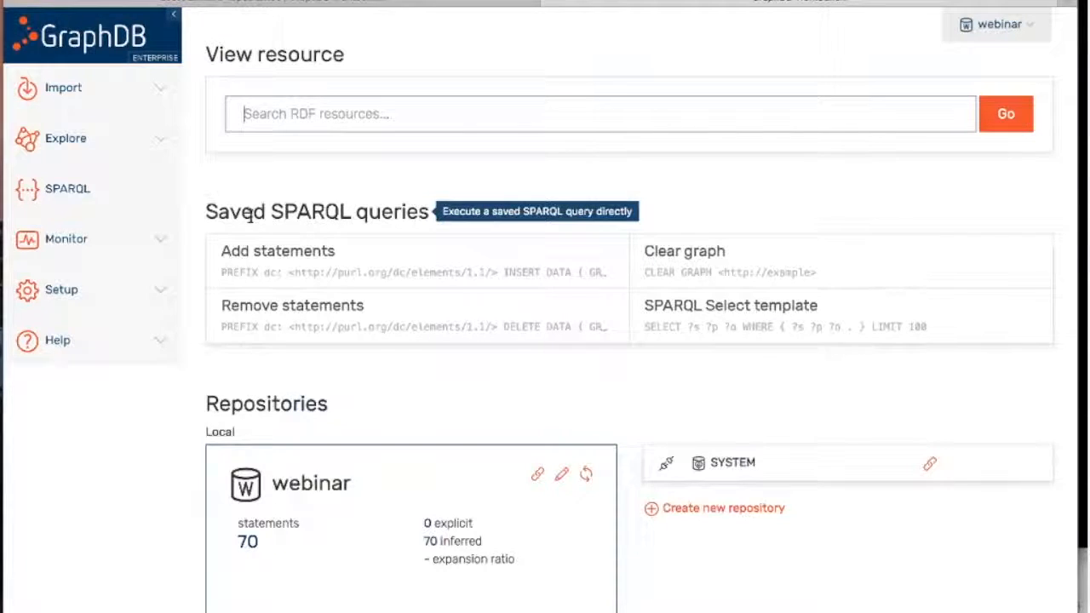
Open the SPARQL query editor and display the list of saved queries.
click(73, 200)
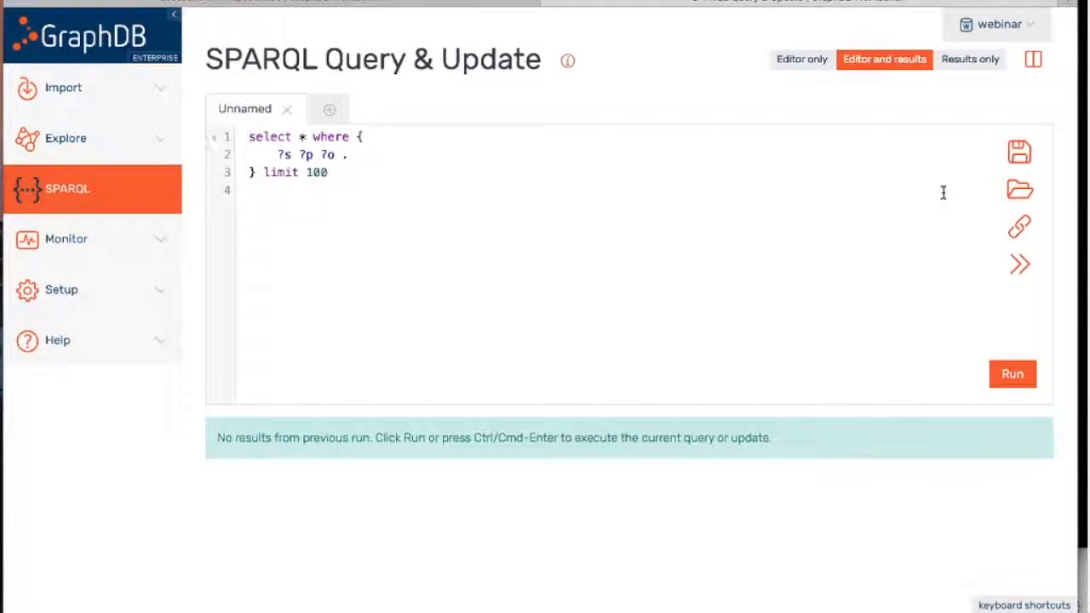
click(1019, 189)
click(929, 282)
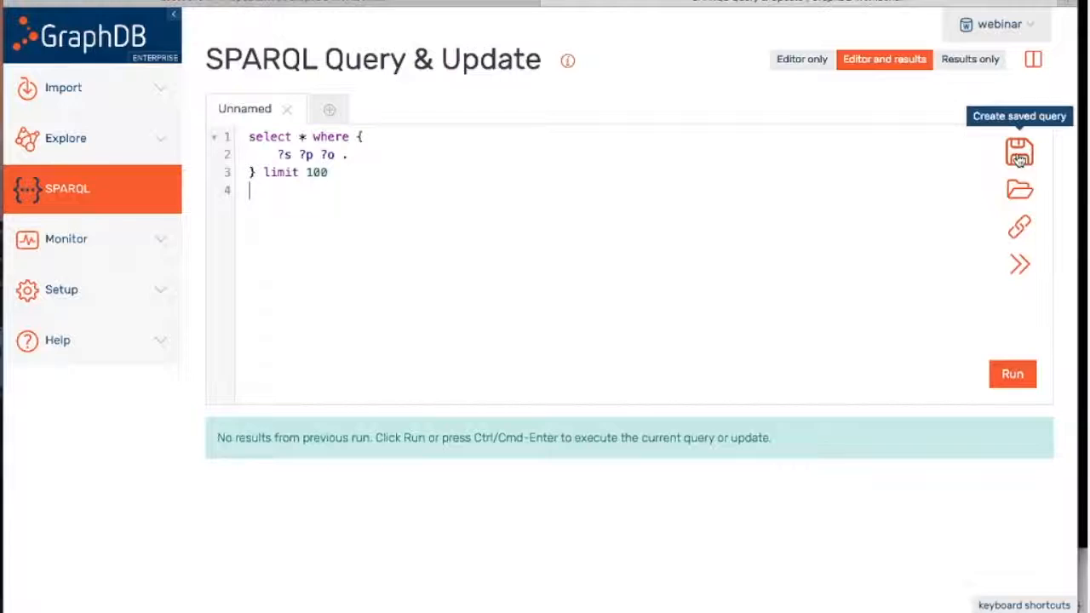
click(1019, 191)
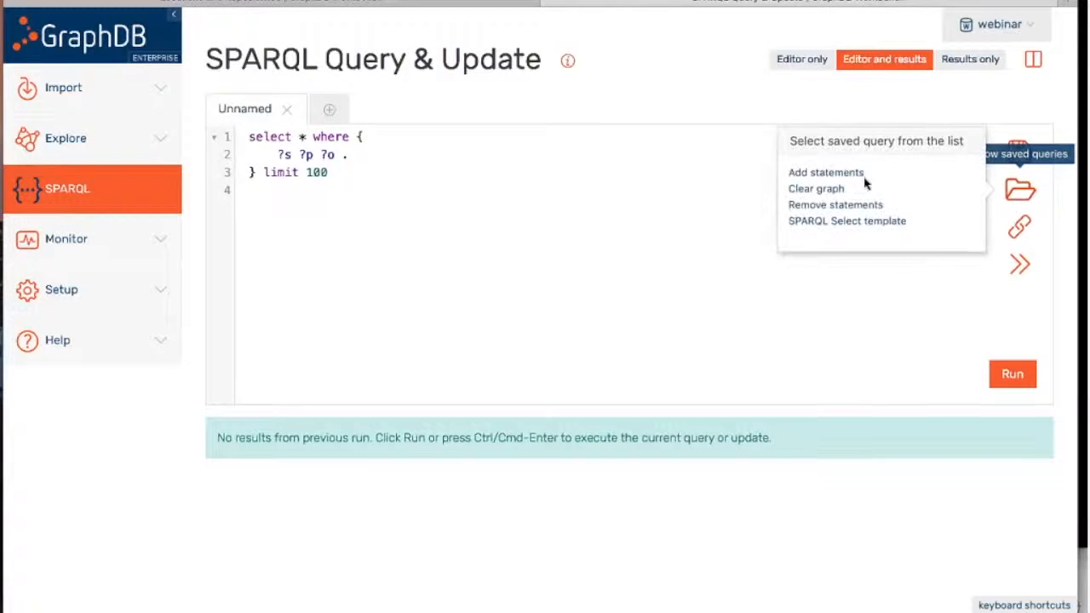
Close the saved queries list, execute the saved SPARQL Select template from the home page and look through its results.
click(634, 214)
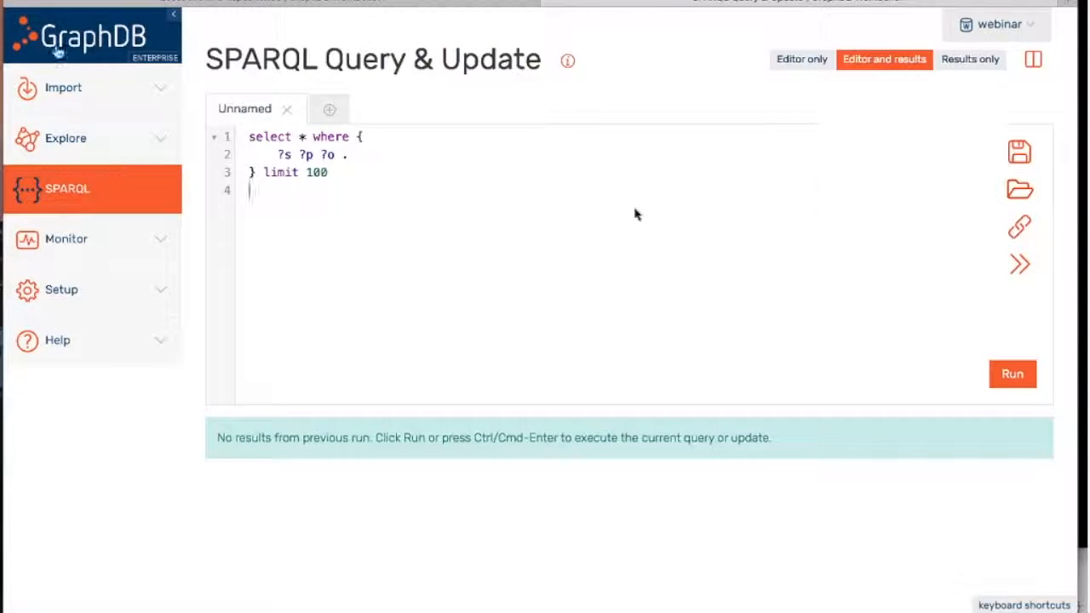
click(106, 41)
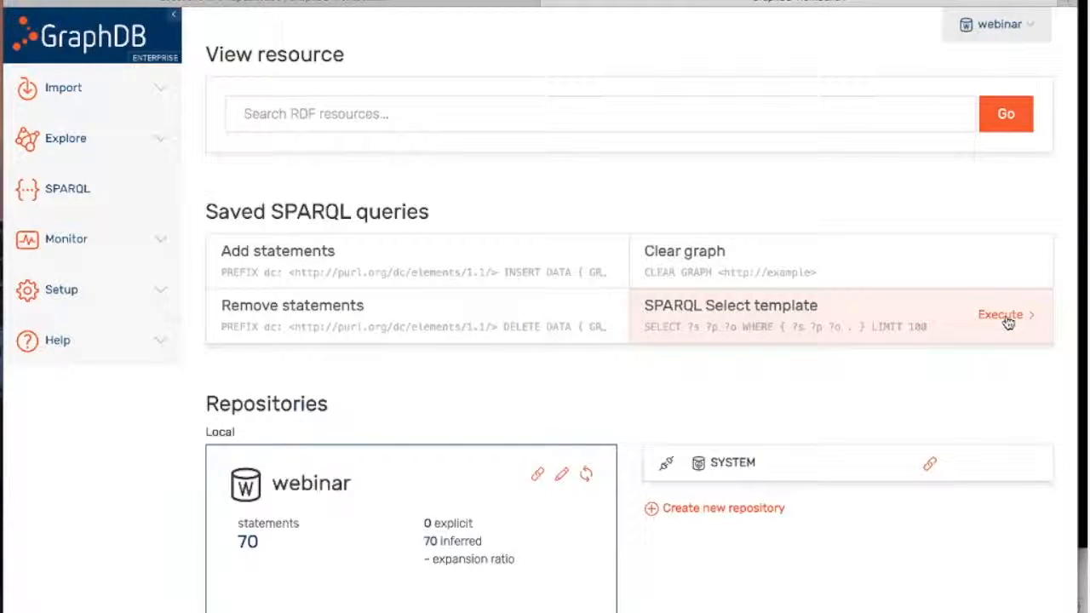
click(1003, 315)
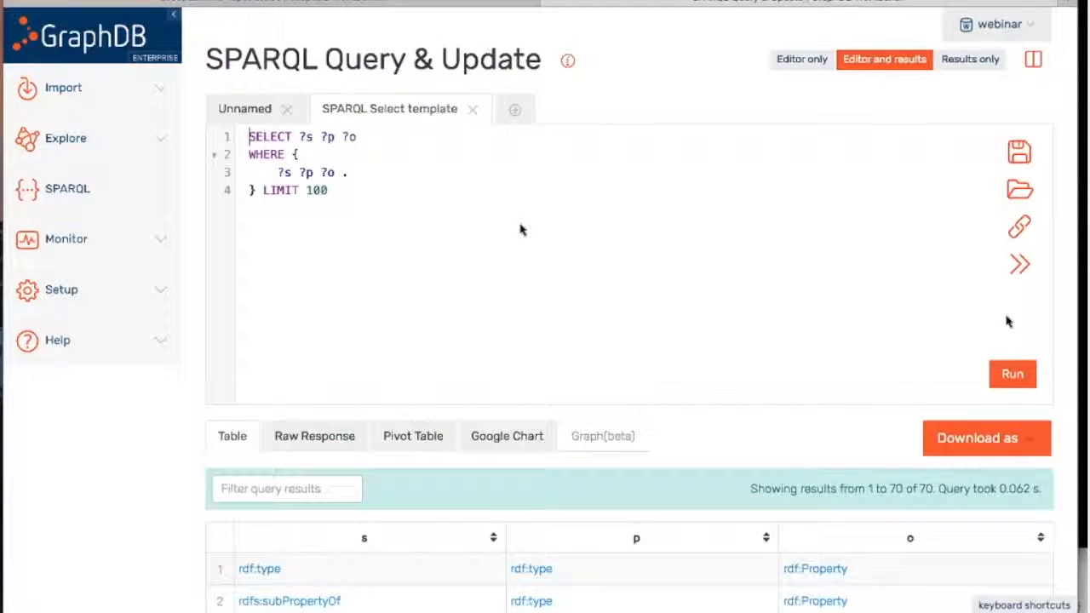
scroll(520, 229, down, 3)
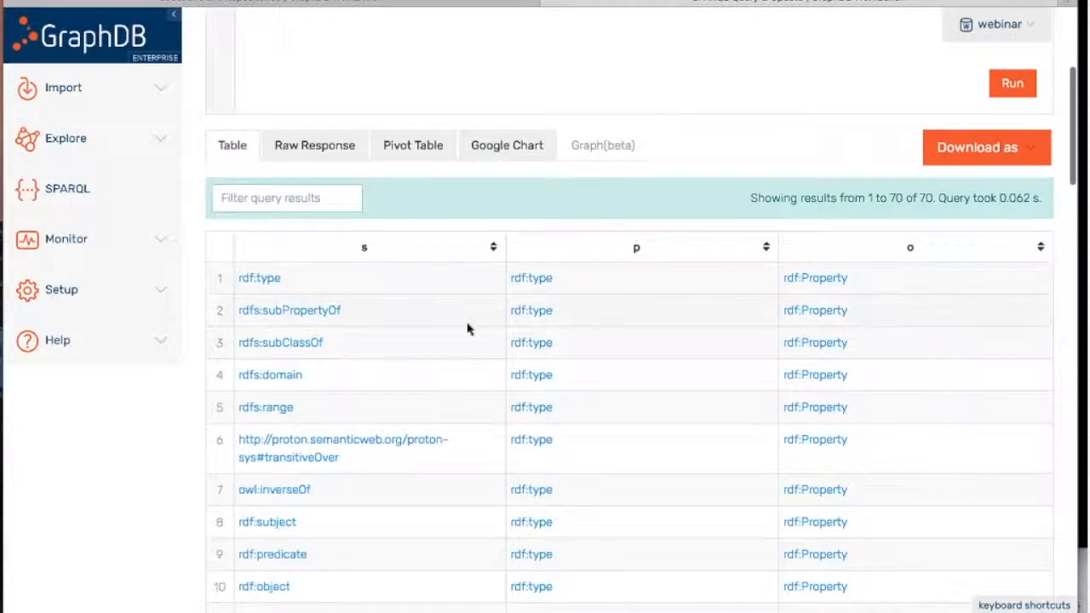
scroll(470, 327, up, 4)
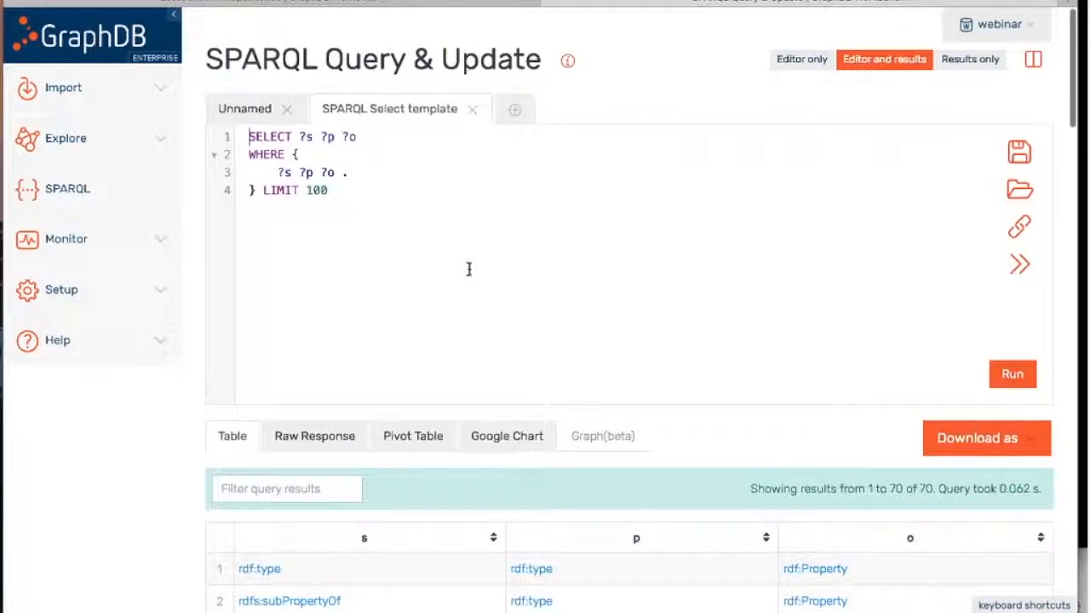
scroll(469, 269, down, 3)
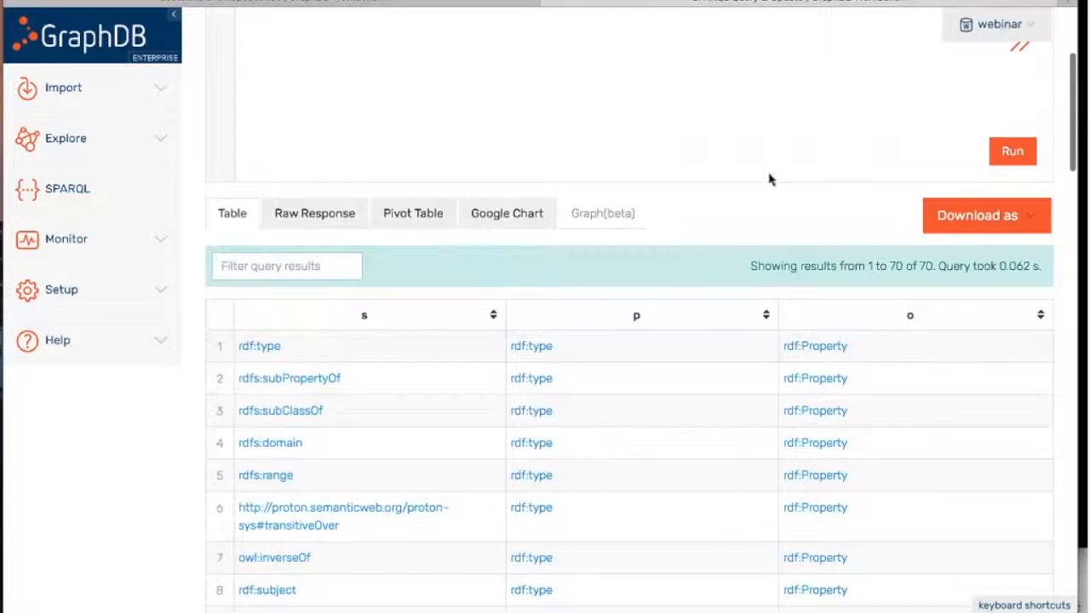
scroll(557, 482, down, 1)
scroll(557, 486, up, 4)
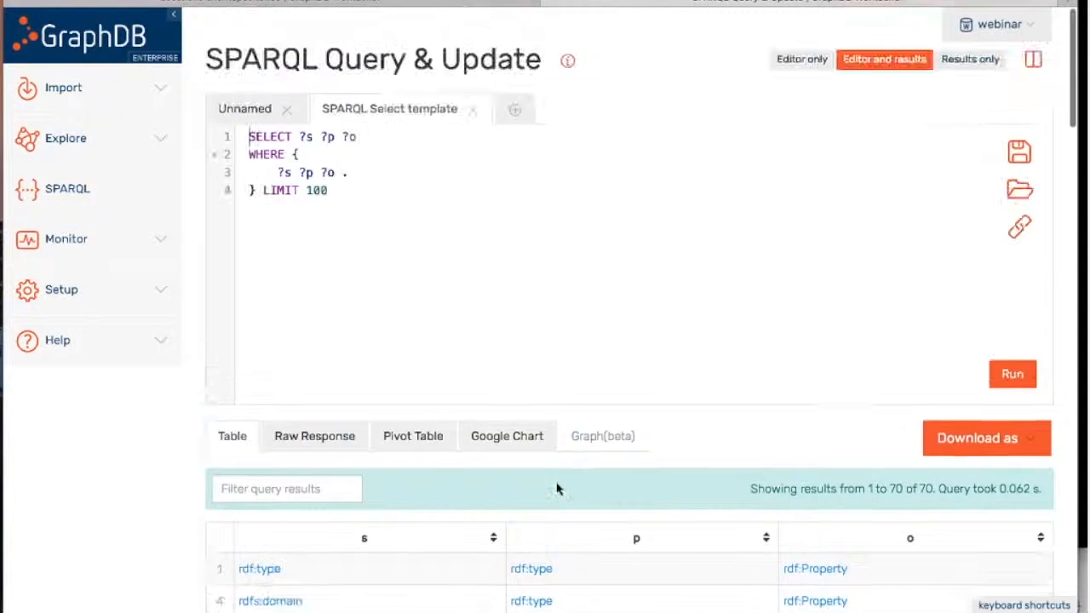
Return to the home page and look over the webinar repository's statement statistics.
click(107, 38)
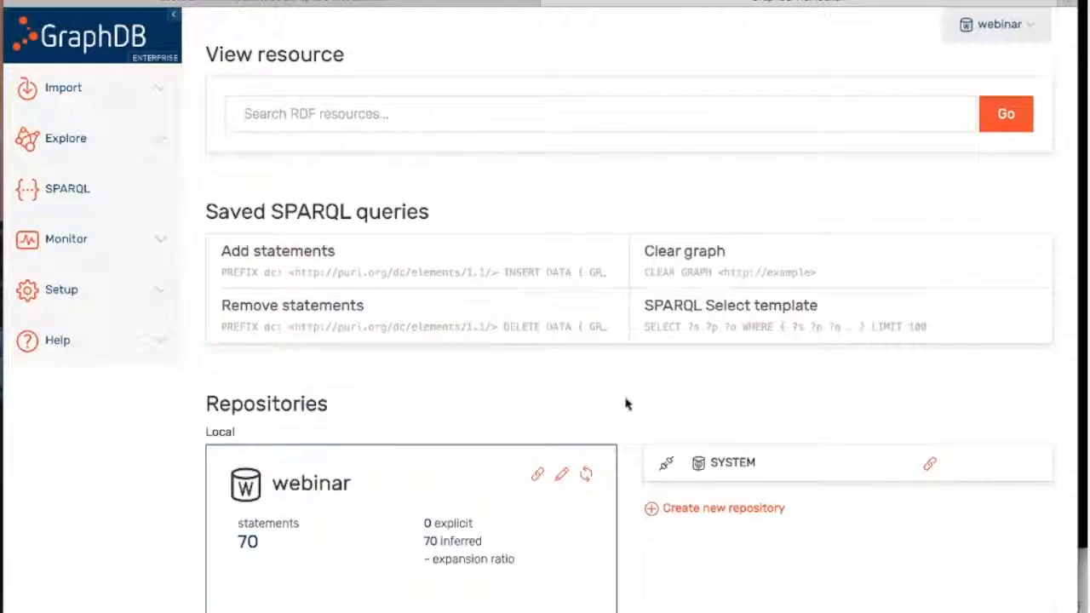
scroll(627, 402, down, 3)
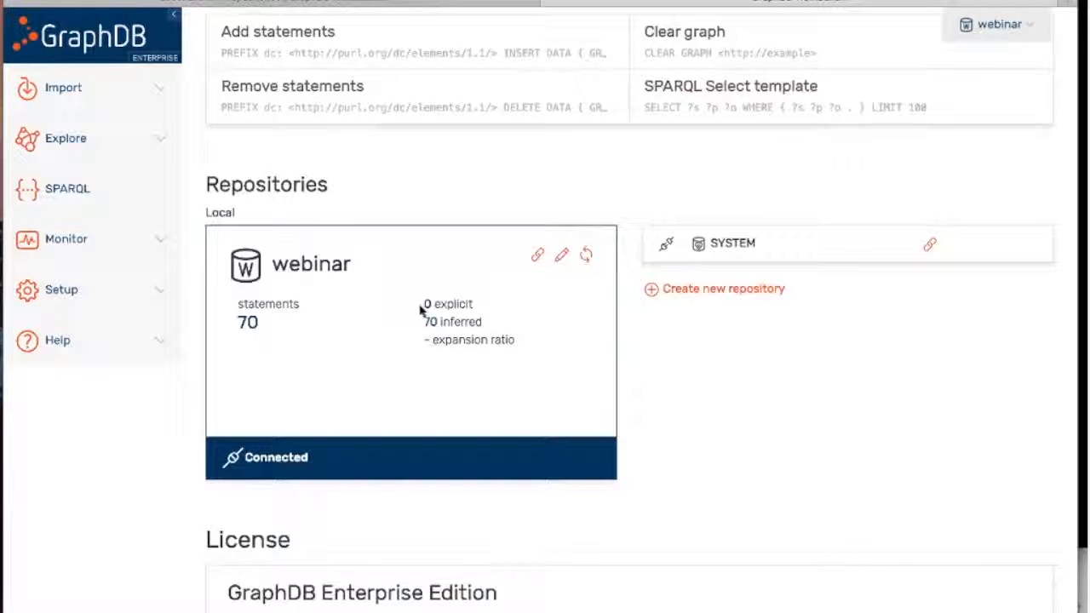
scroll(379, 327, up, 2)
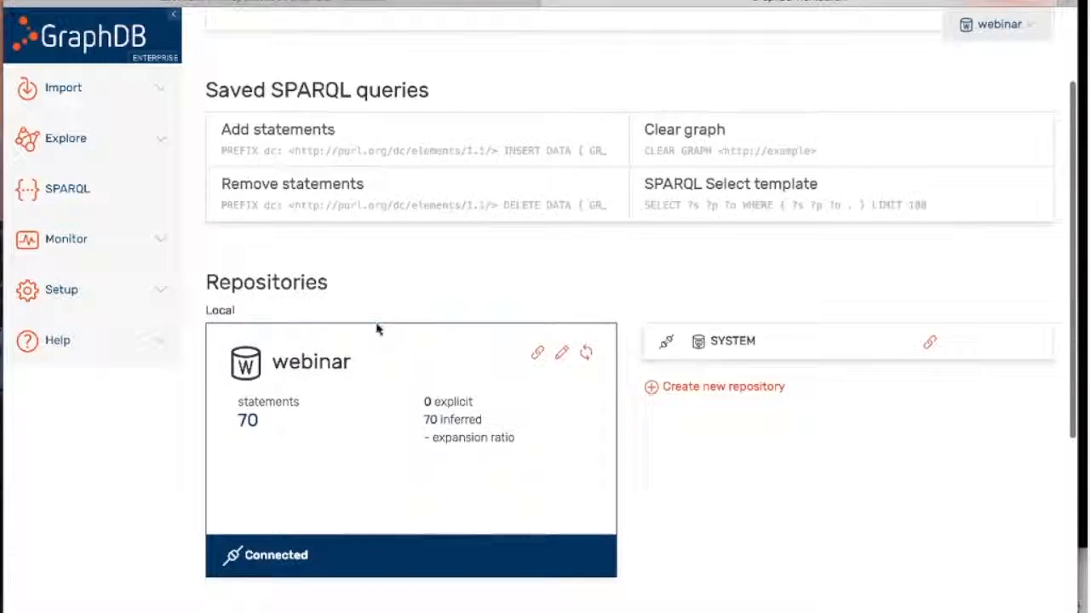
scroll(378, 327, up, 2)
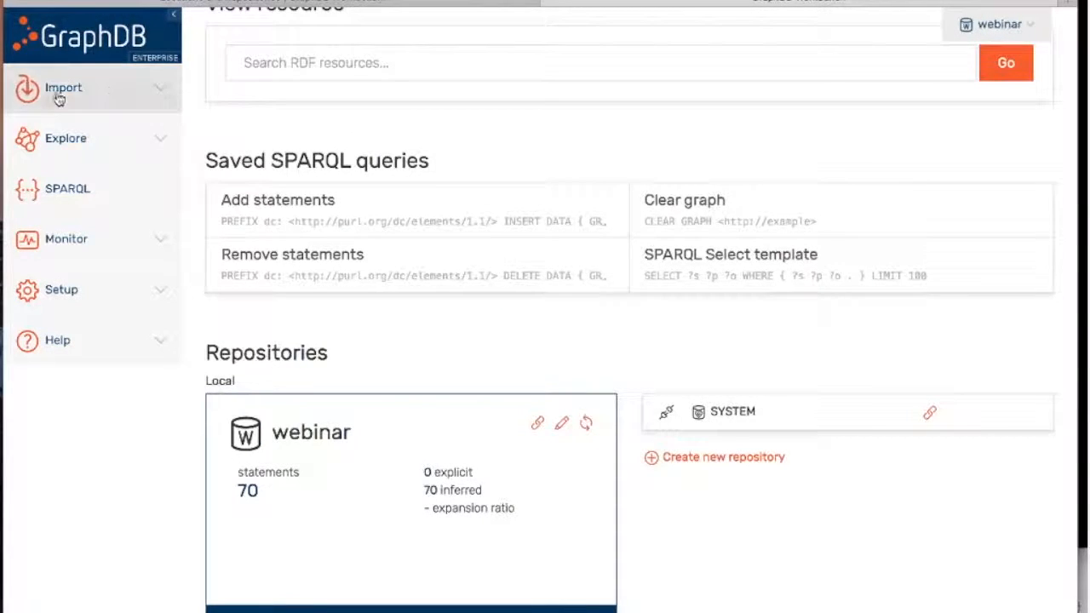
Import the server file dbpedia-countries-continents.ttl as RDF with the context urn:dbpedia.
click(146, 95)
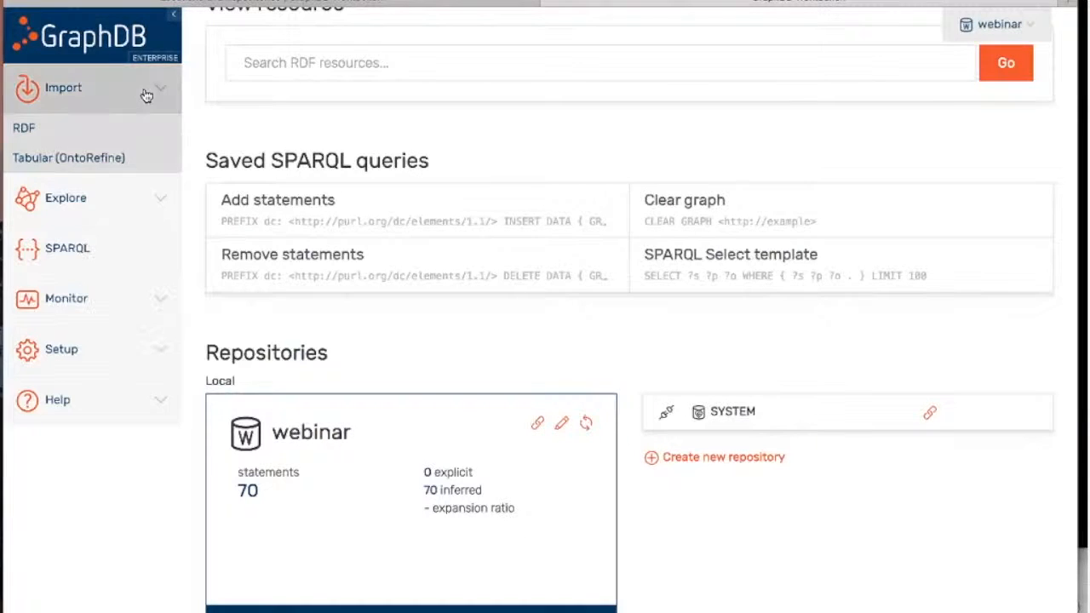
click(85, 129)
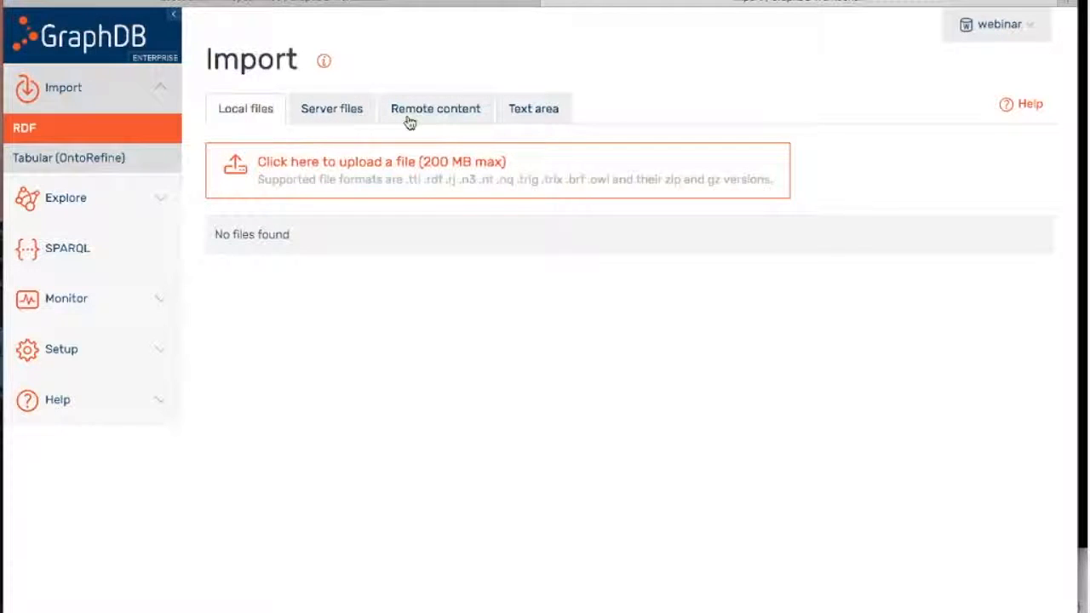
click(333, 109)
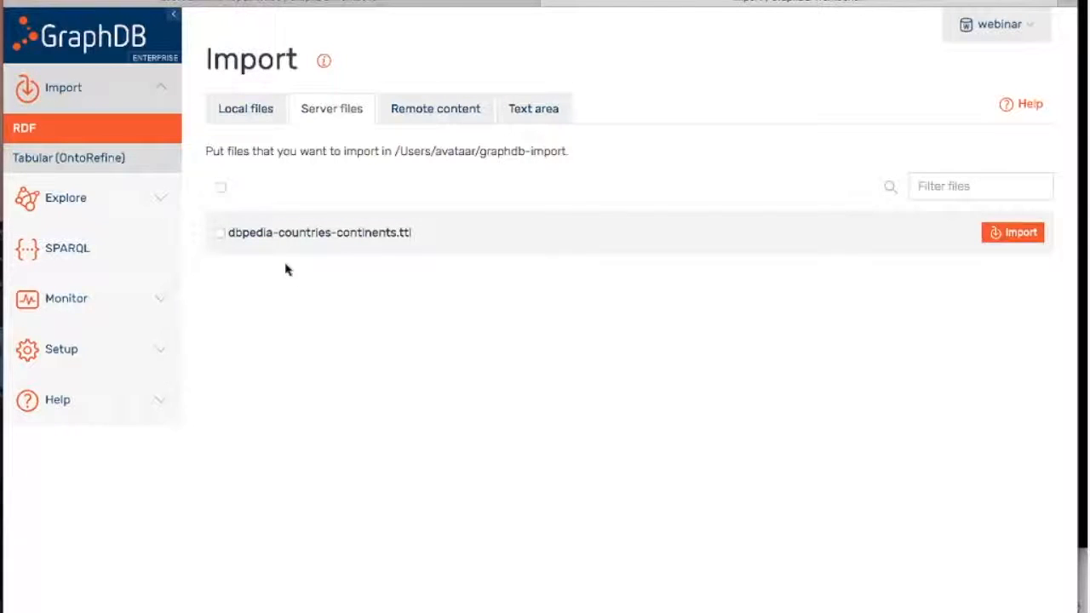
click(1020, 233)
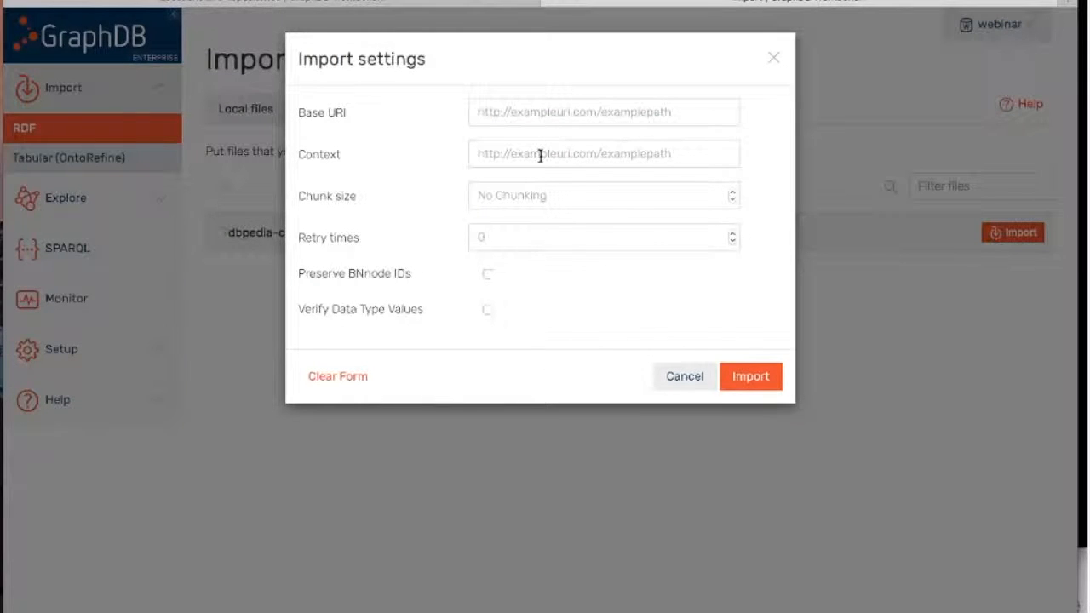
click(569, 159)
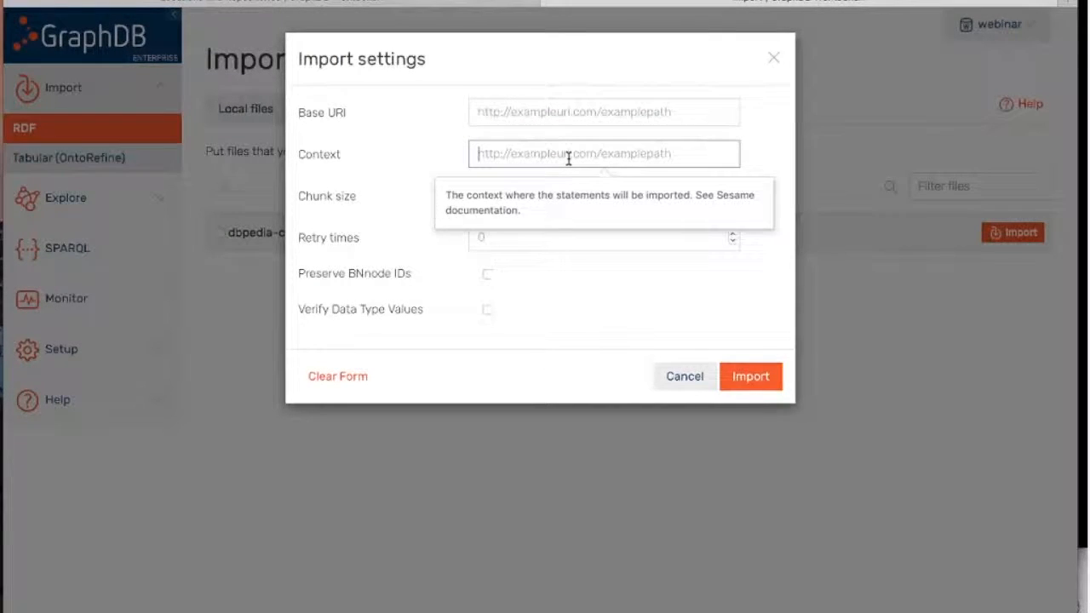
text(urn:dbpedia)
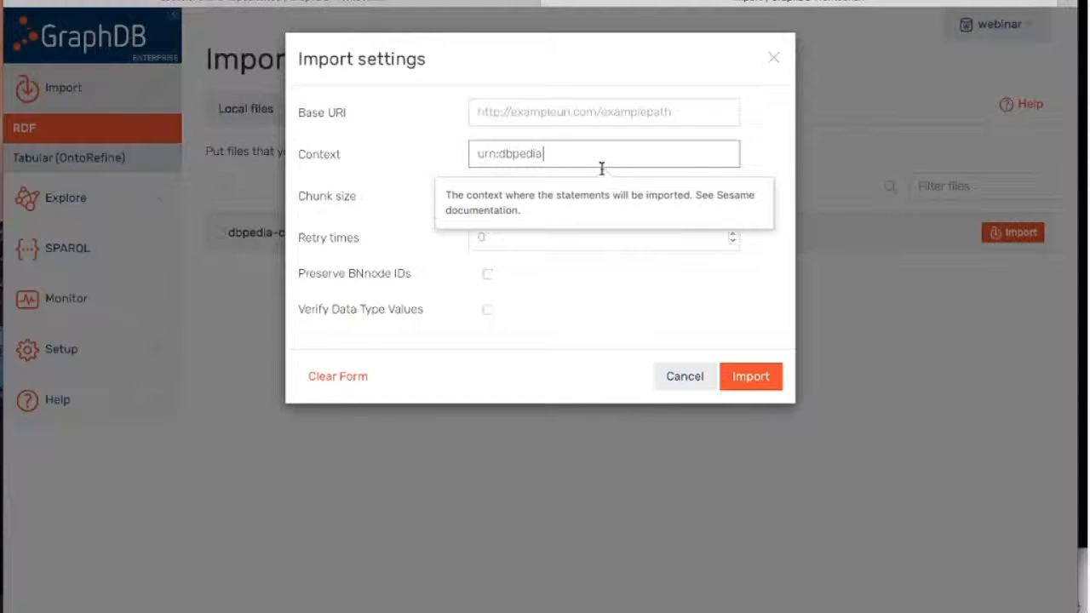
click(749, 384)
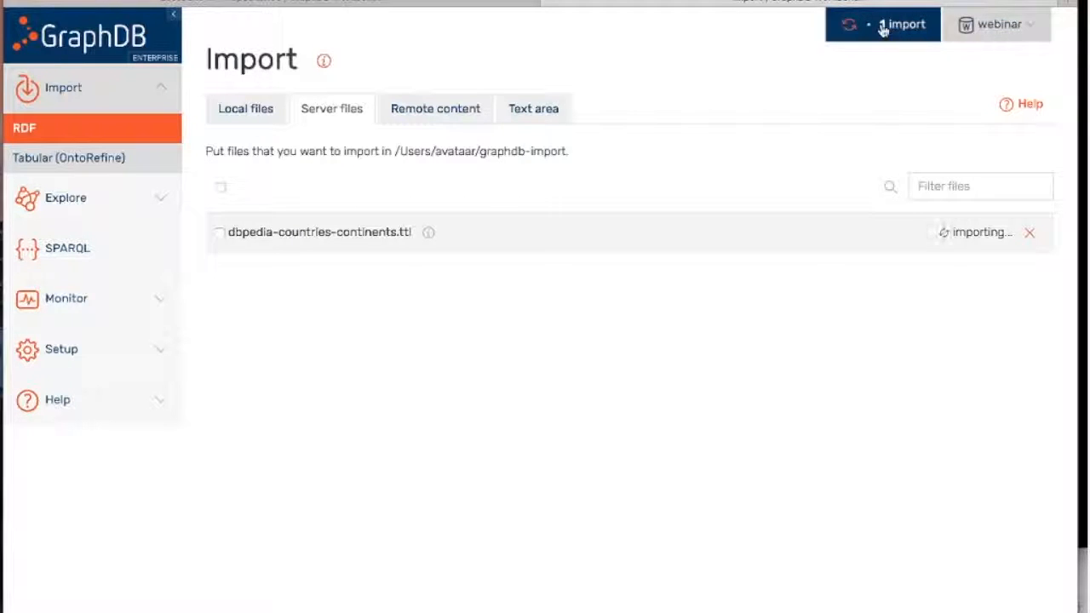
Visit the home page during the import, then rerun the SPARQL Select template query and look through its results.
click(96, 43)
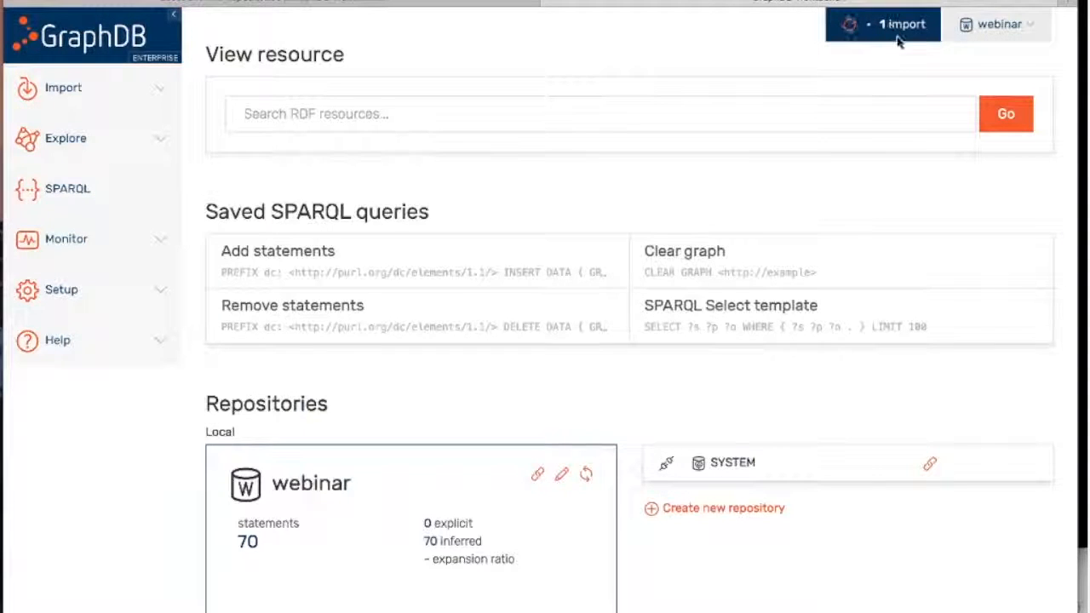
click(77, 203)
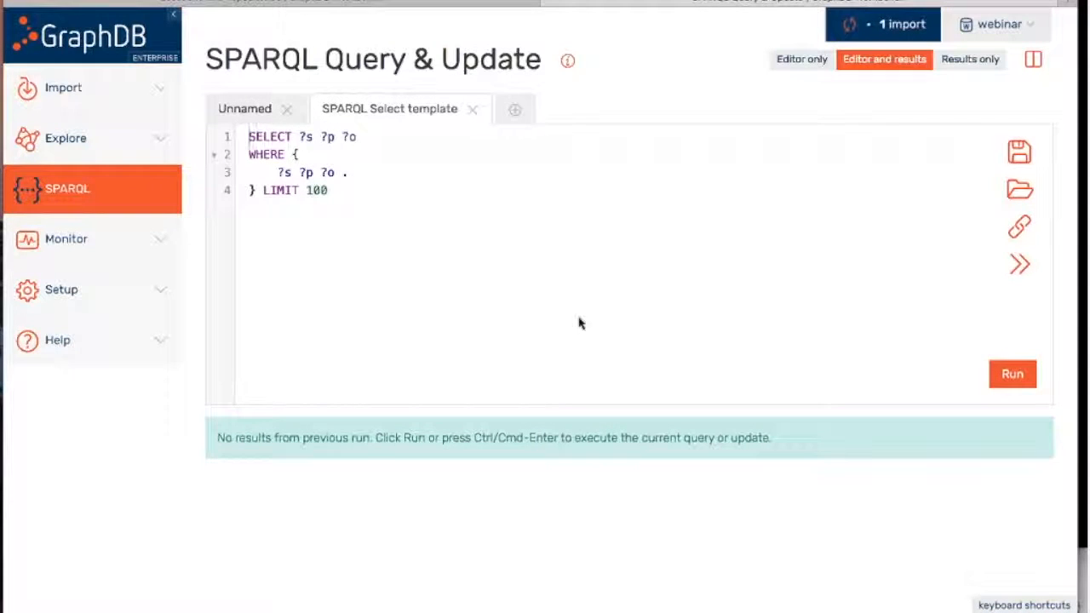
click(1013, 375)
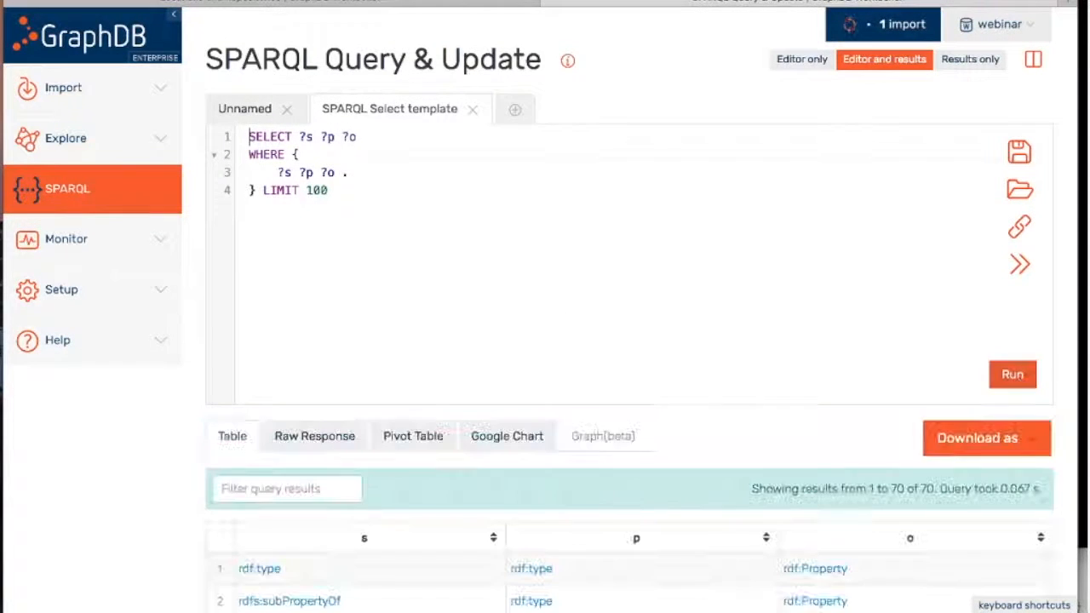
scroll(542, 409, down, 4)
scroll(543, 409, up, 4)
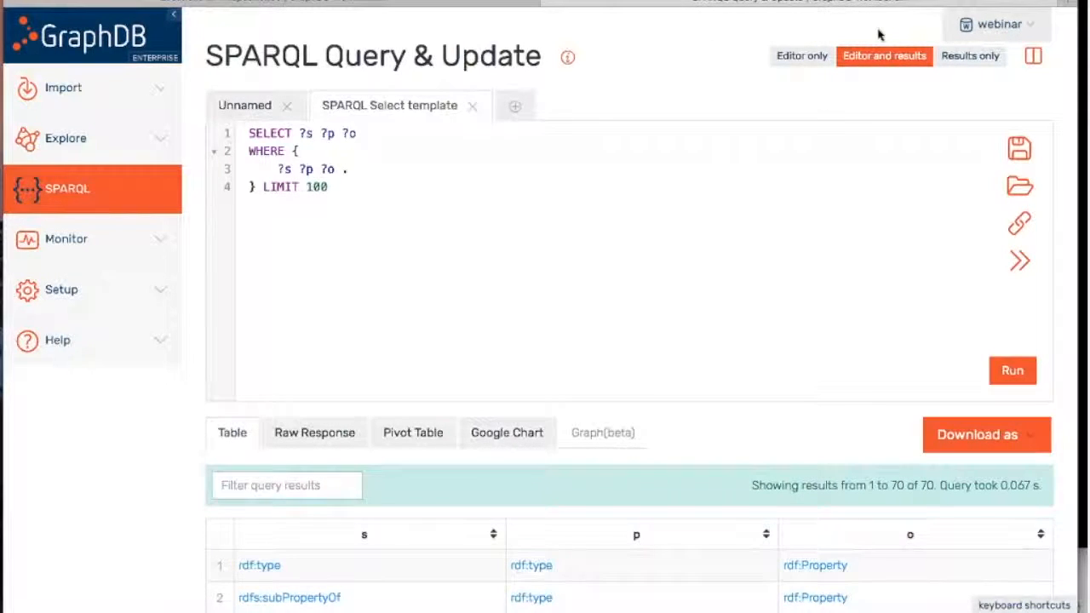
Check the import status of the RDF server file and review the webinar repository's statement statistics on the home page.
click(78, 89)
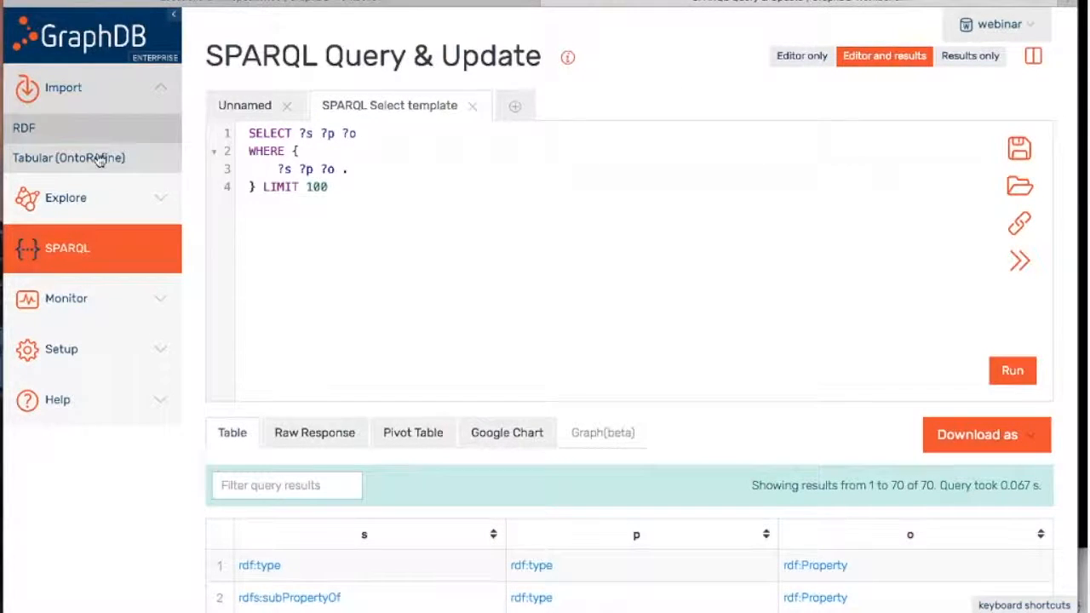
click(66, 136)
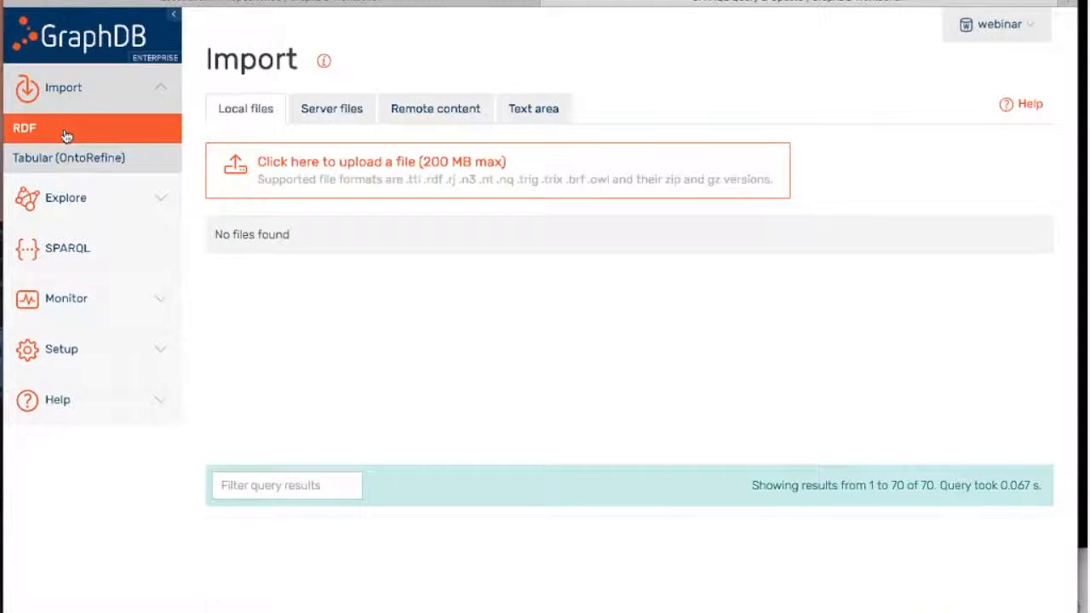
click(334, 113)
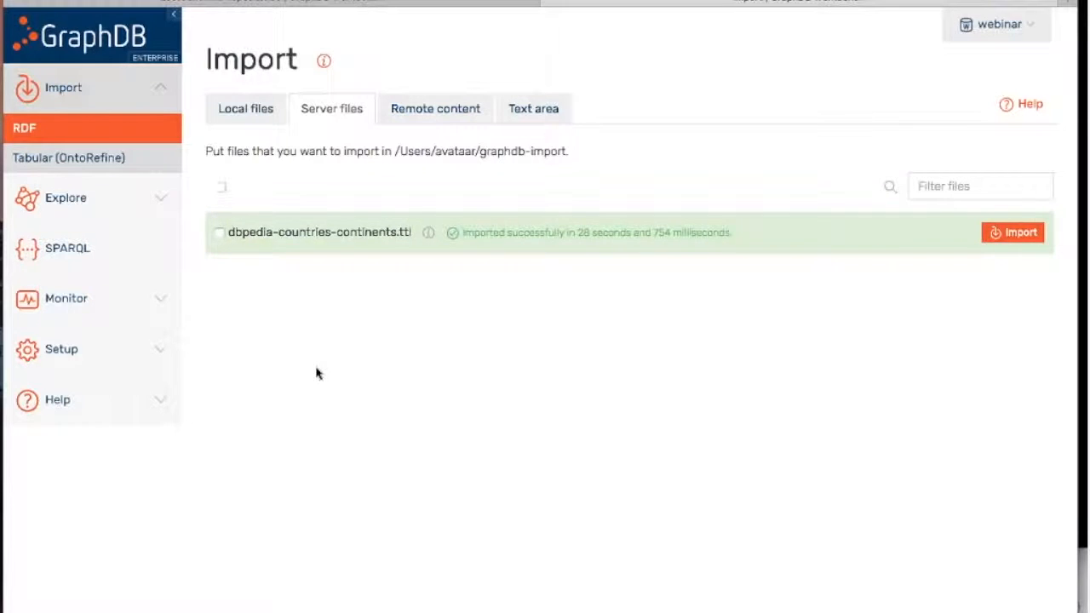
click(88, 40)
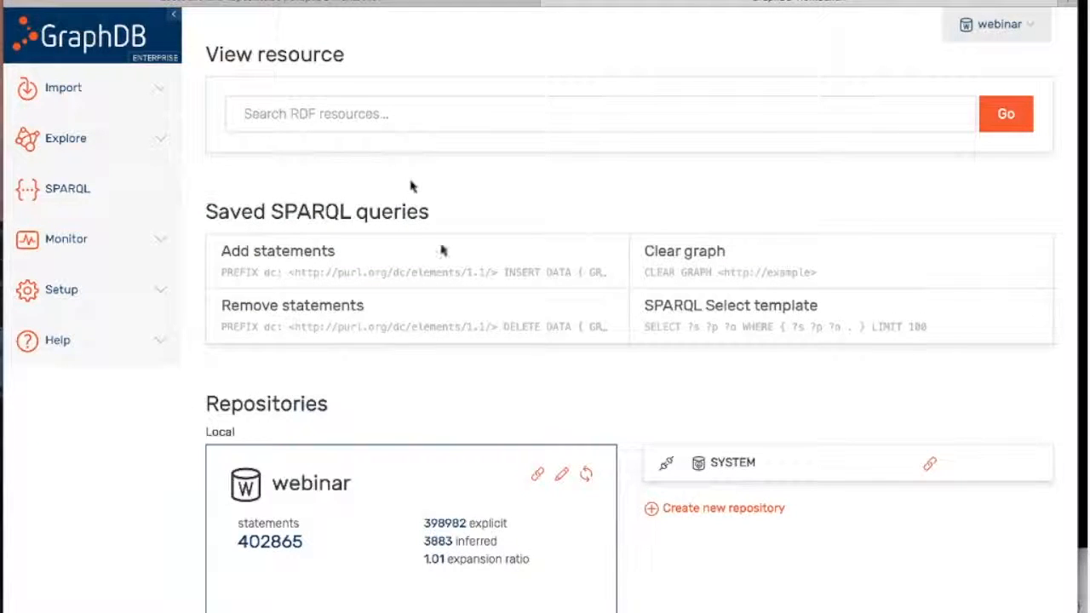
scroll(454, 318, down, 5)
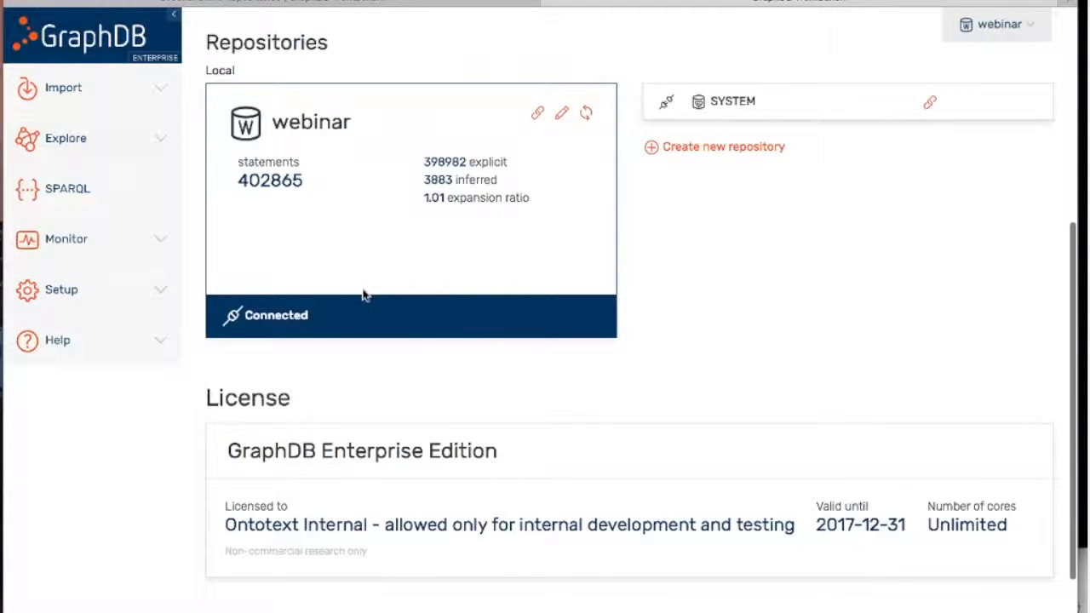
scroll(364, 294, up, 2)
scroll(365, 294, up, 3)
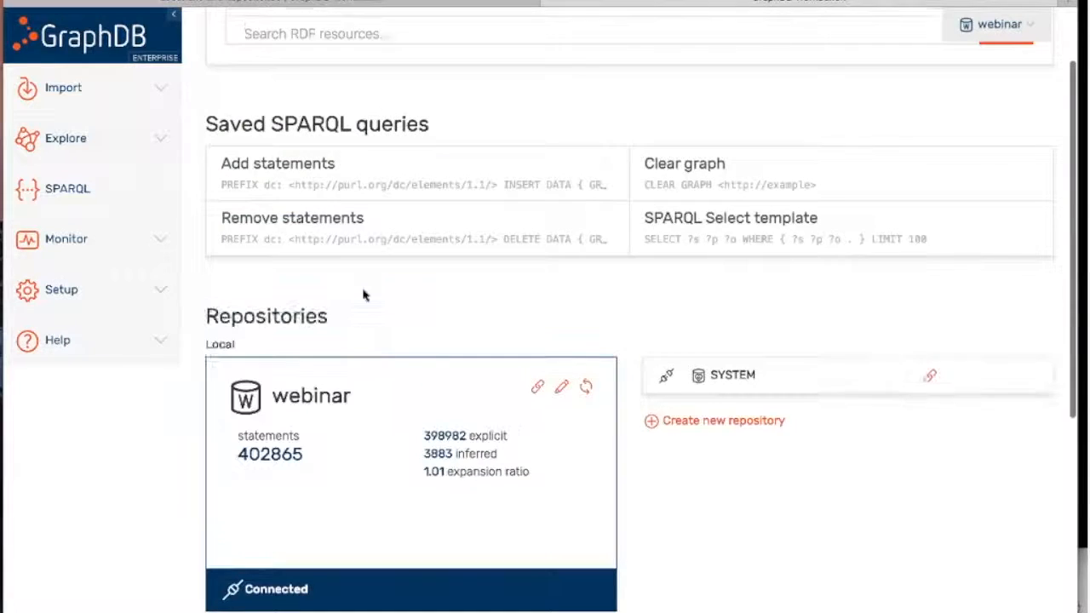
click(266, 116)
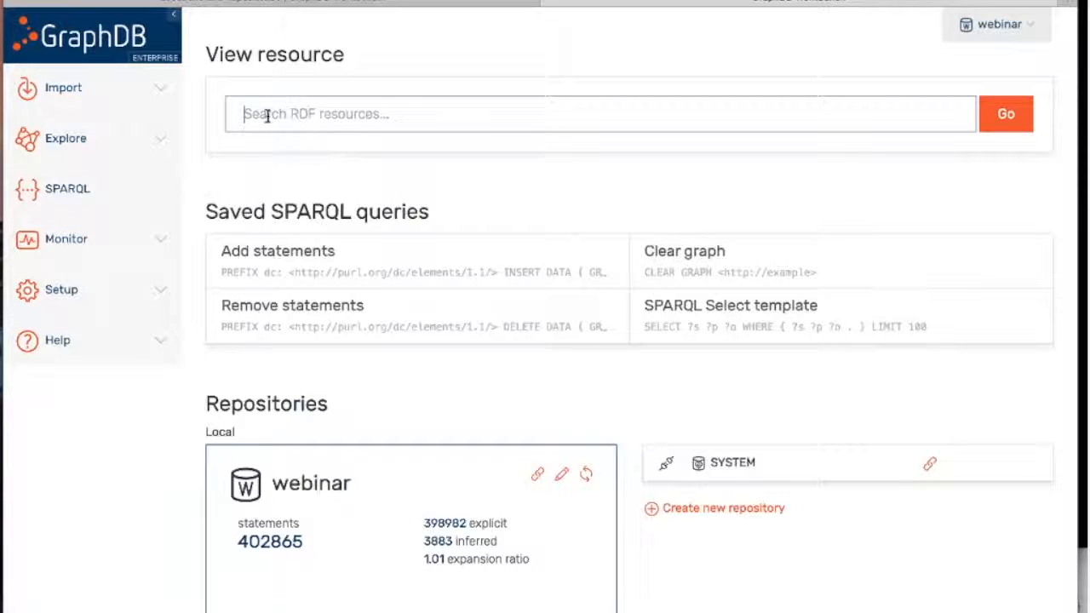
text(Bulg)
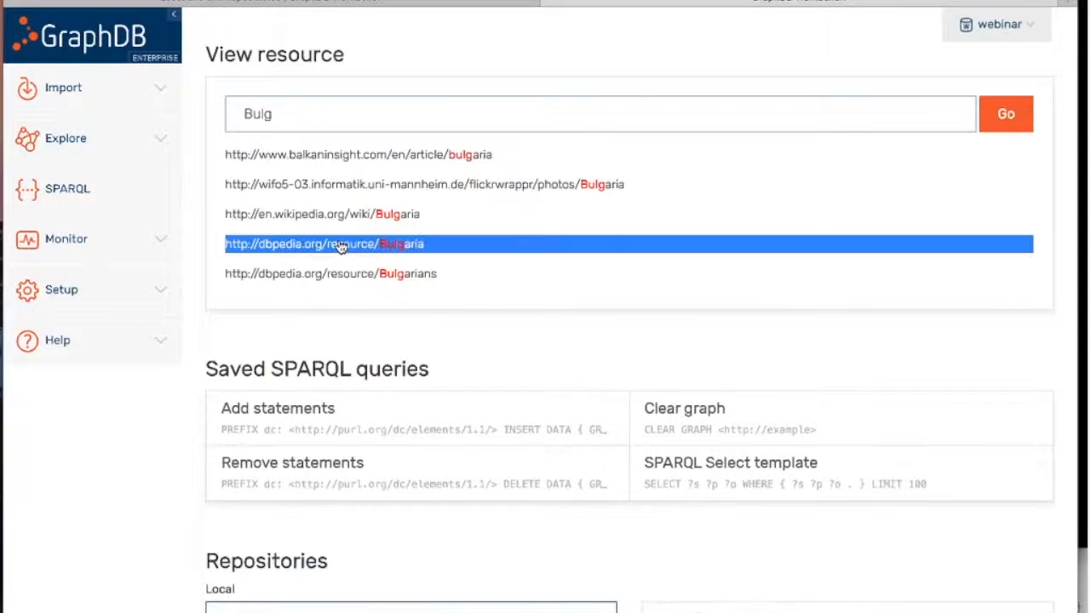
click(398, 246)
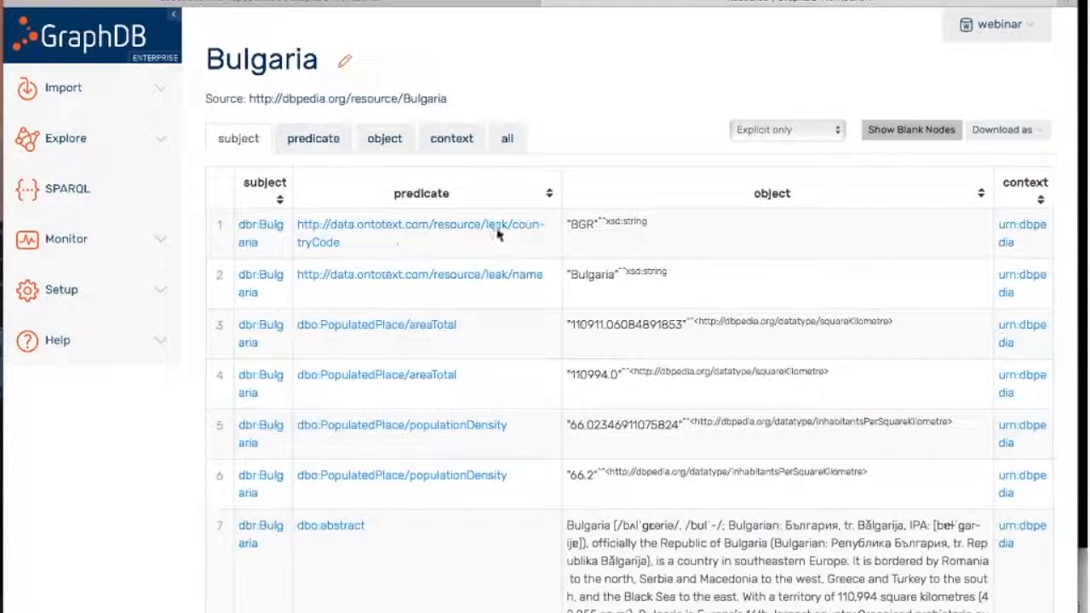
scroll(703, 290, down, 10)
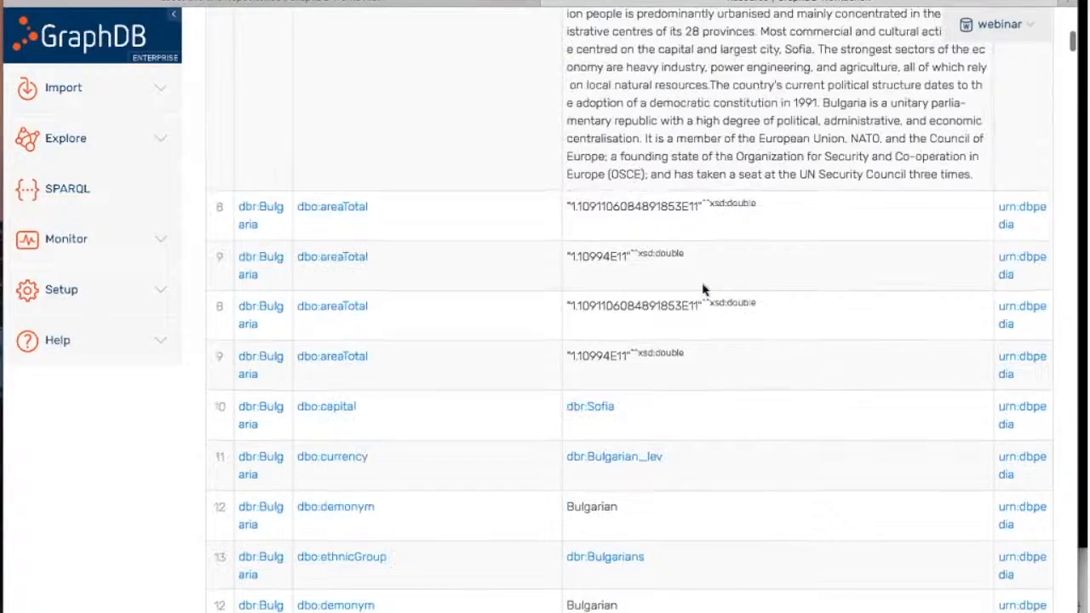
scroll(703, 290, up, 10)
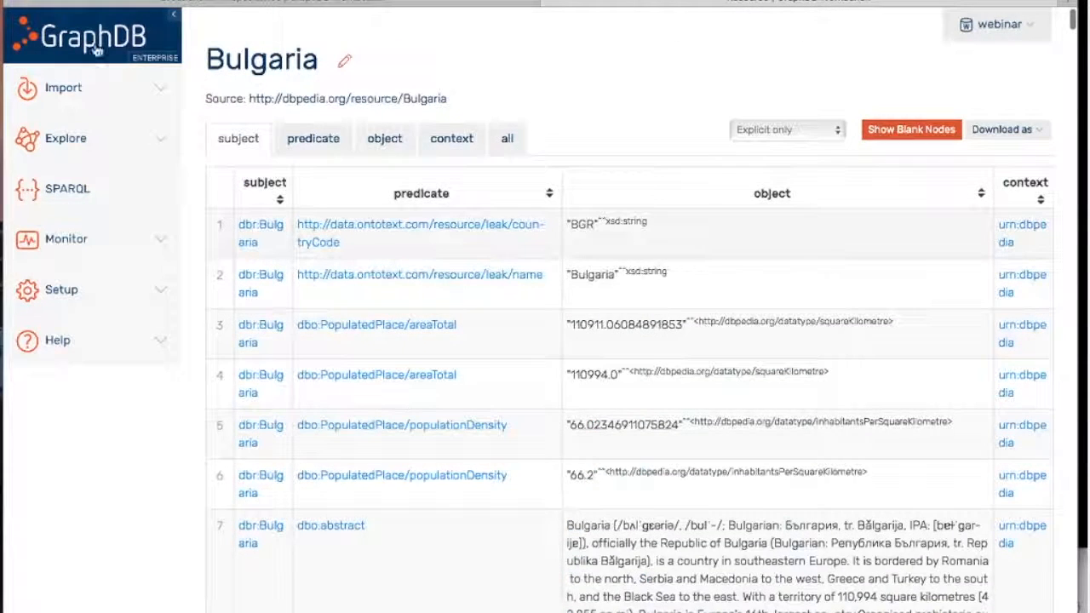
Go through the home page to the SPARQL editor and close the SPARQL Select template query.
click(96, 52)
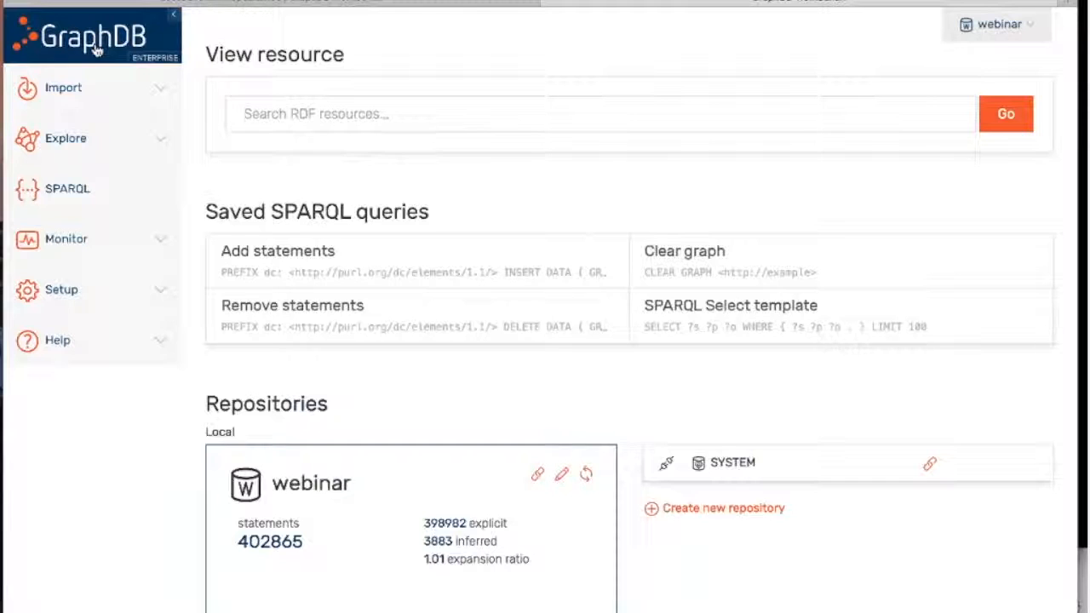
click(75, 192)
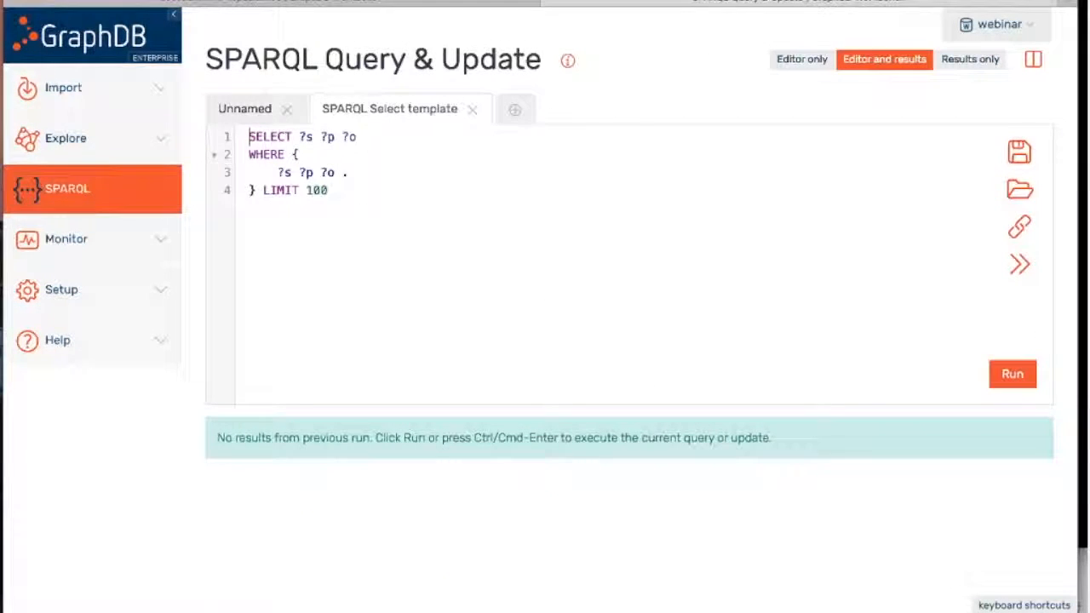
click(473, 110)
click(770, 204)
Add the triple patterns ?s1 ?p1 ?o1 and ?s2 ?p2 ?o2 after ?s ?p ?o in the unnamed query's where clause.
click(350, 154)
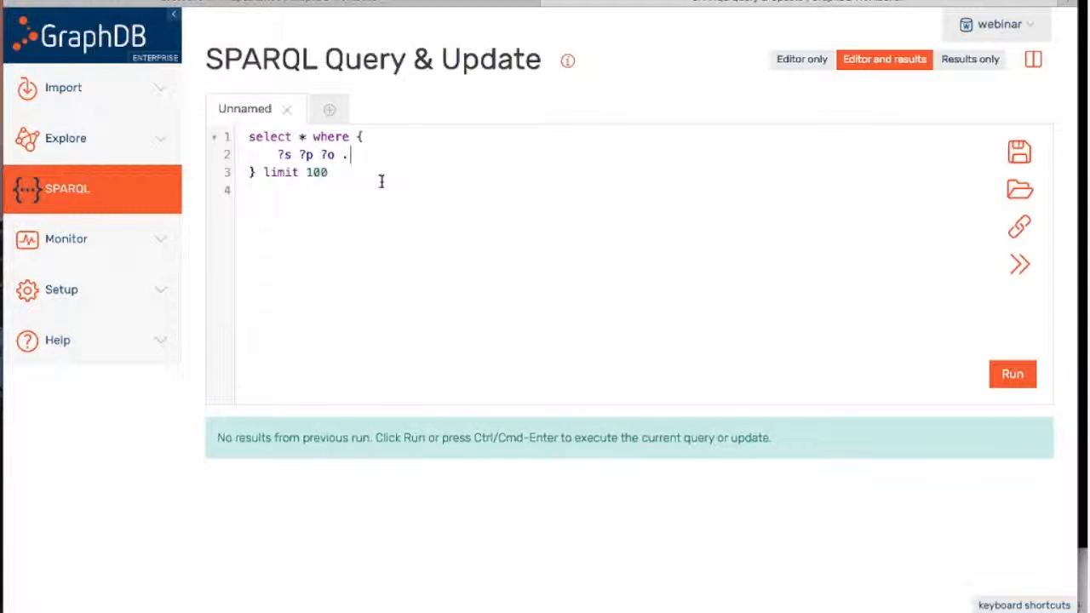
key(Return)
text(?s1 ?p1 ?o1)
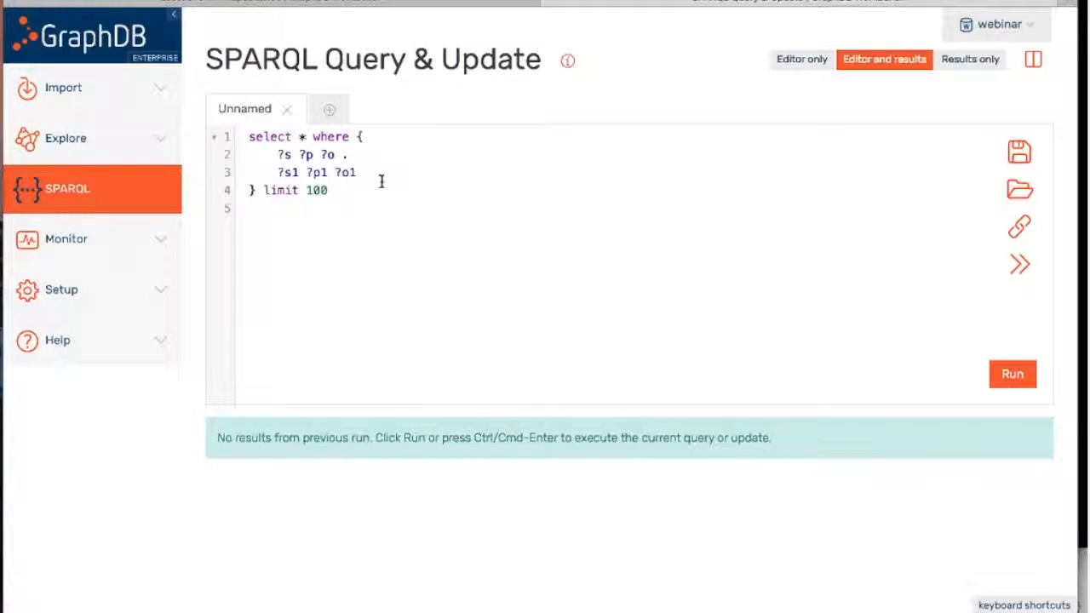
text( .)
key(Return)
text(?s2)
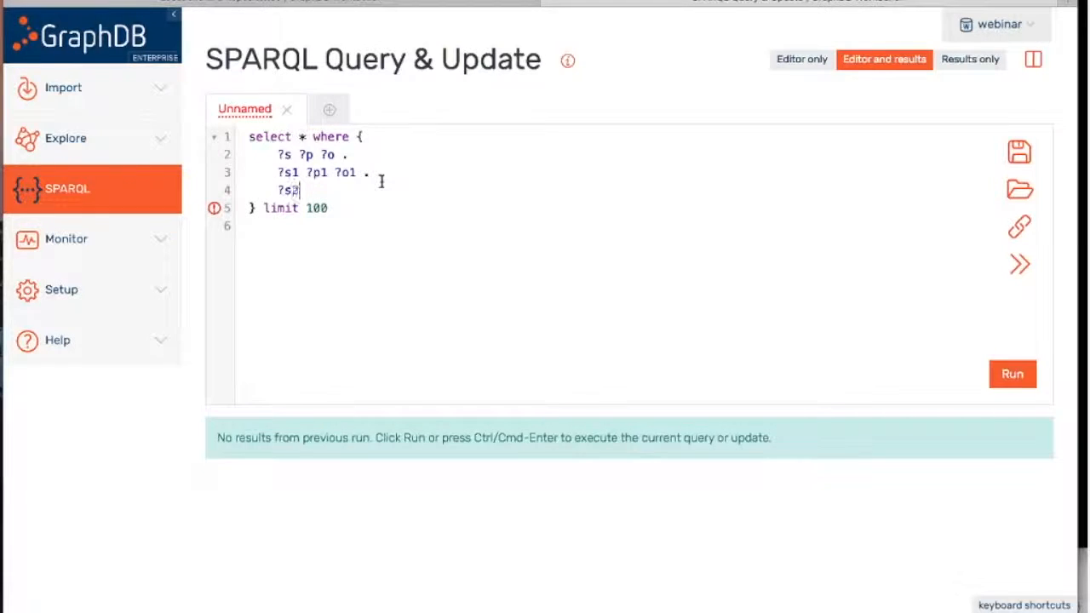
text( ?p2 ?)
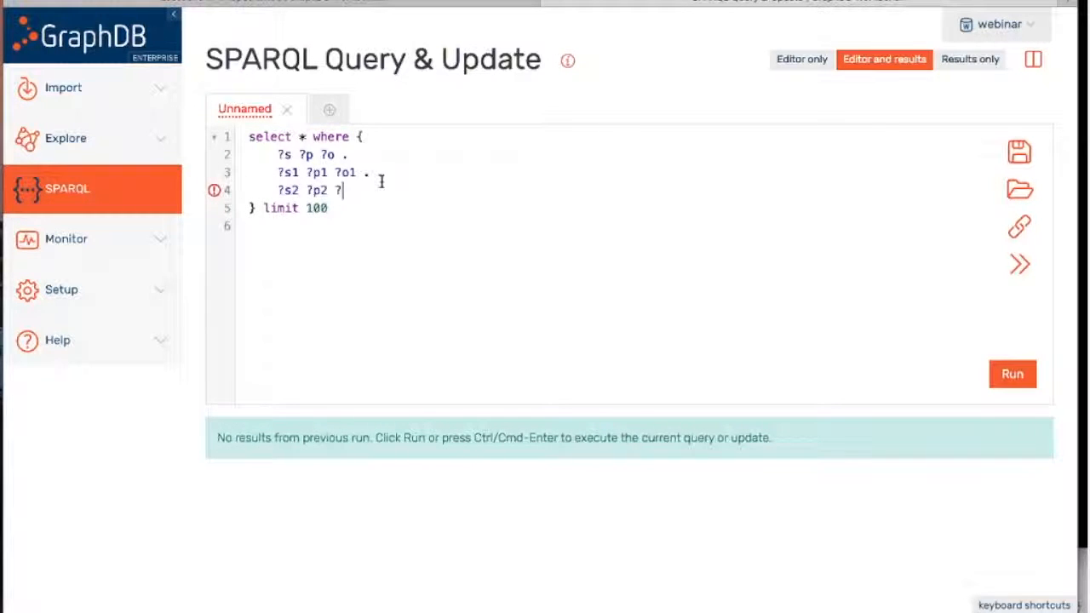
text(o2)
Replace the asterisk in the query's select clause with (count(*) as ?count).
key(Up)
key(Up)
key(Up)
key(Left)
key(Left)
key(Left)
key(Left)
key(Left)
key(Left)
key(Left)
key(Left)
key(BackSpace)
text((count(*) as ?count)
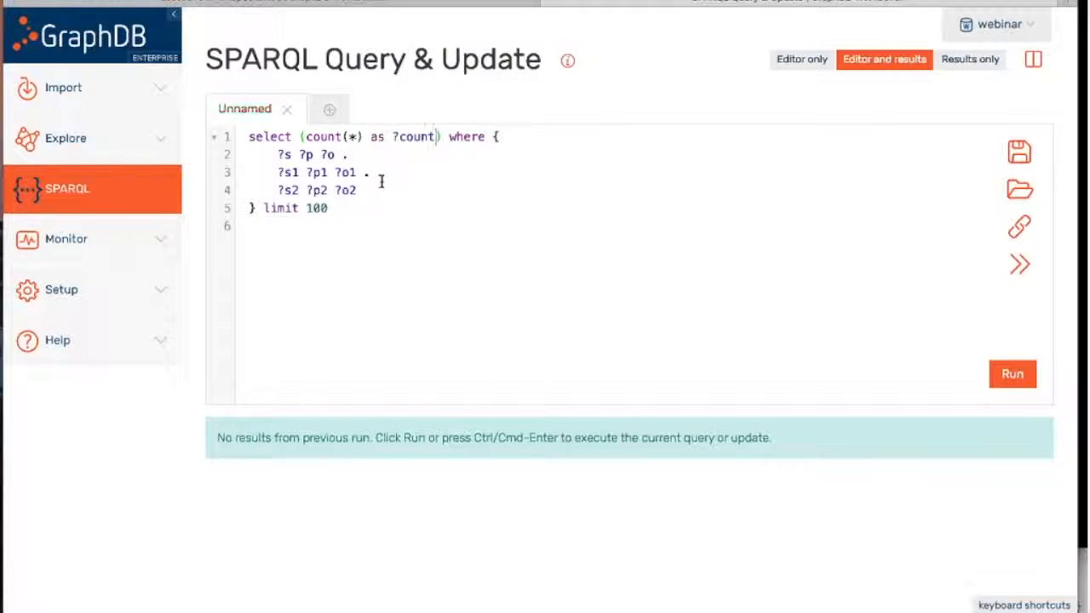
Run the count query and open the query monitoring page for the running query.
click(306, 155)
mouse_move(986, 34)
click(1016, 381)
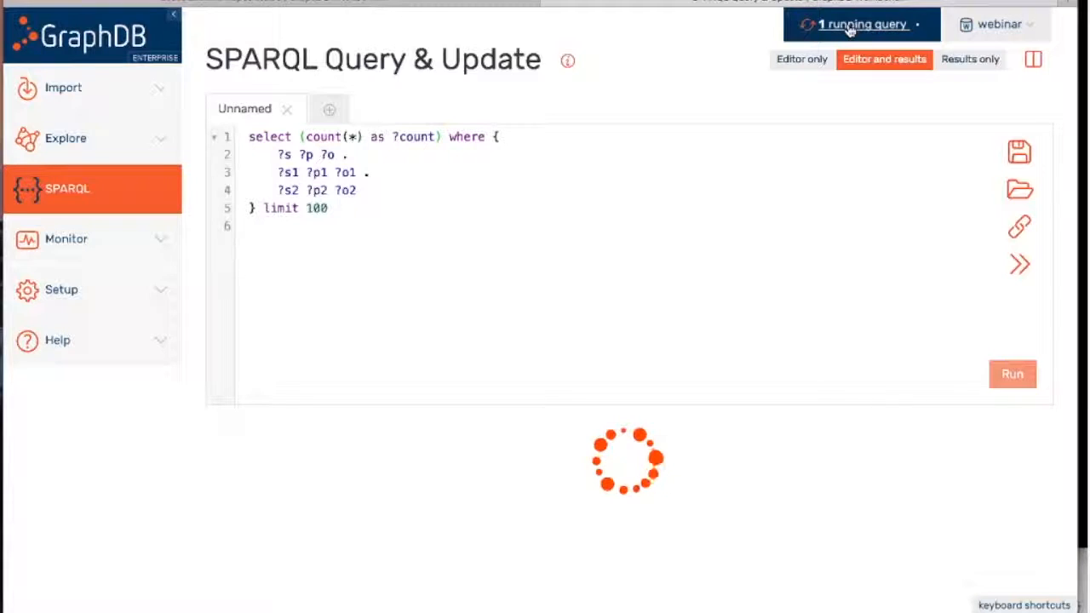
click(75, 247)
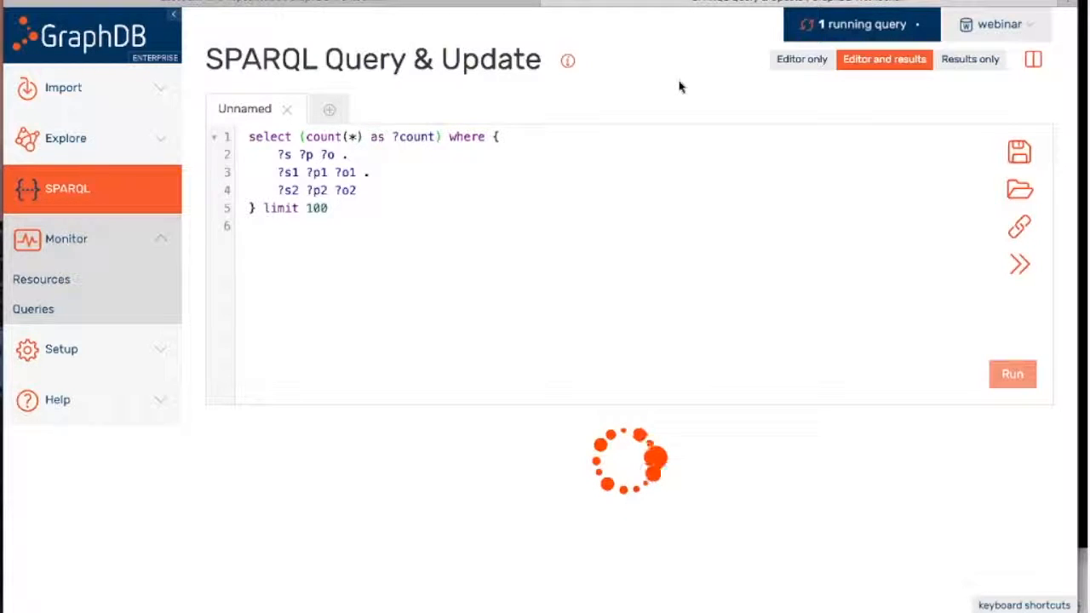
click(858, 25)
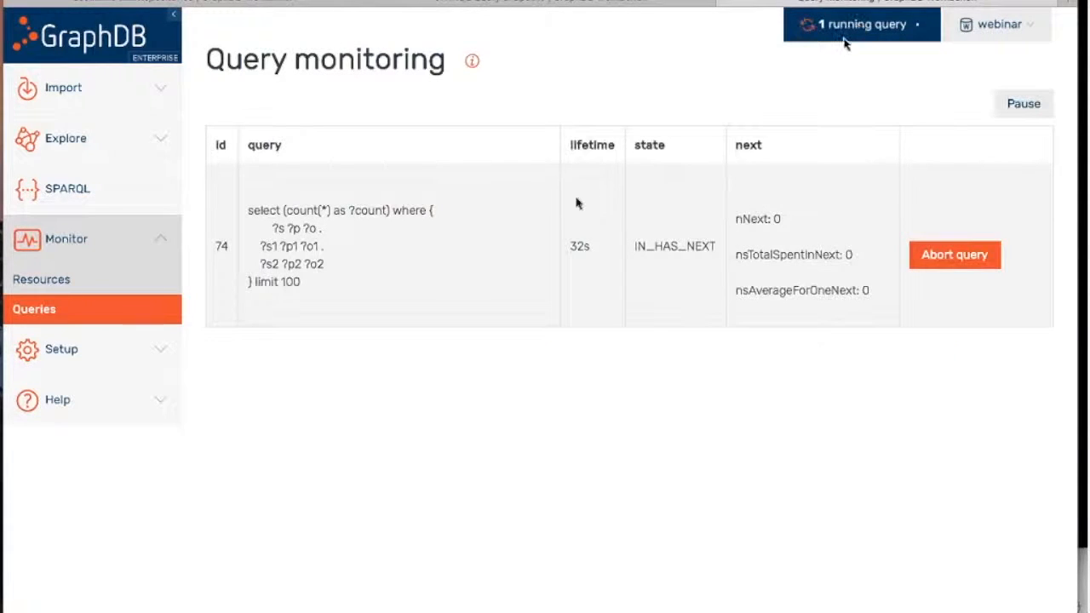
Check the running count query's lifetime in query monitoring, abort it and return to the SPARQL editor.
click(584, 4)
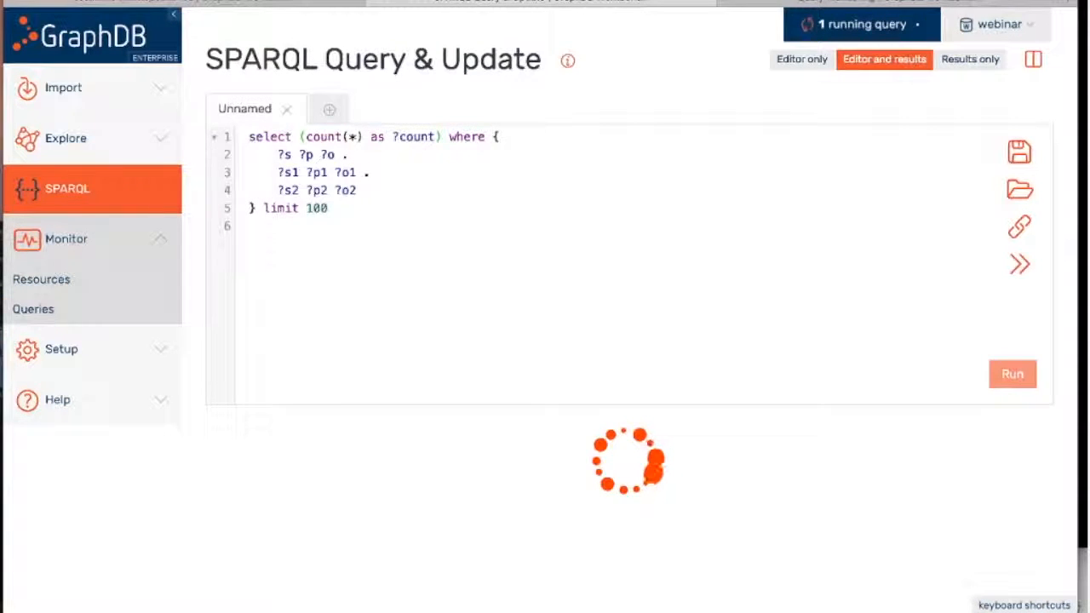
click(777, 7)
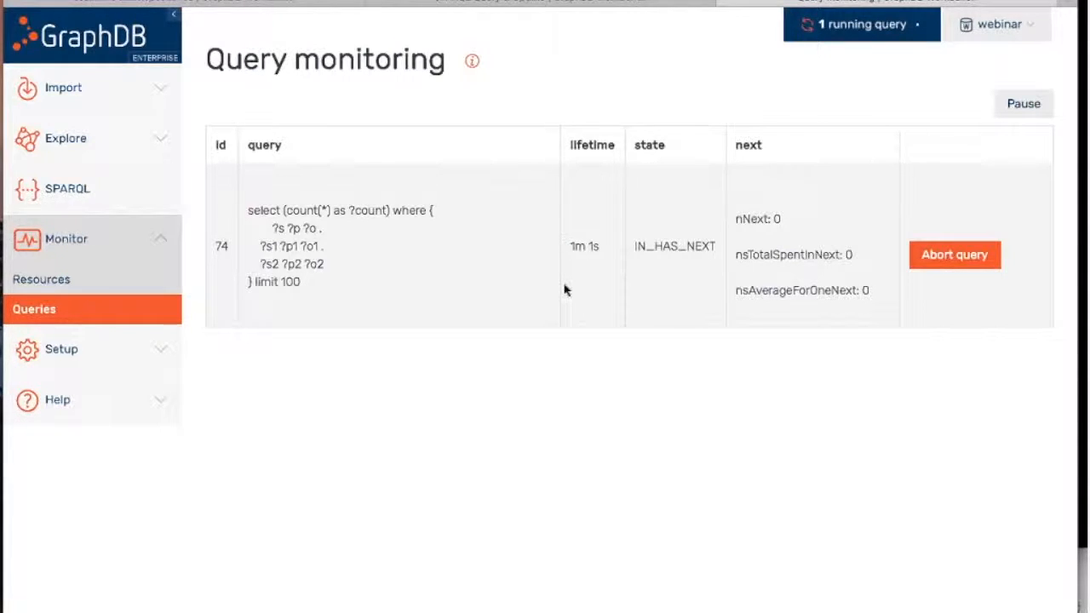
mouse_move(584, 248)
click(955, 262)
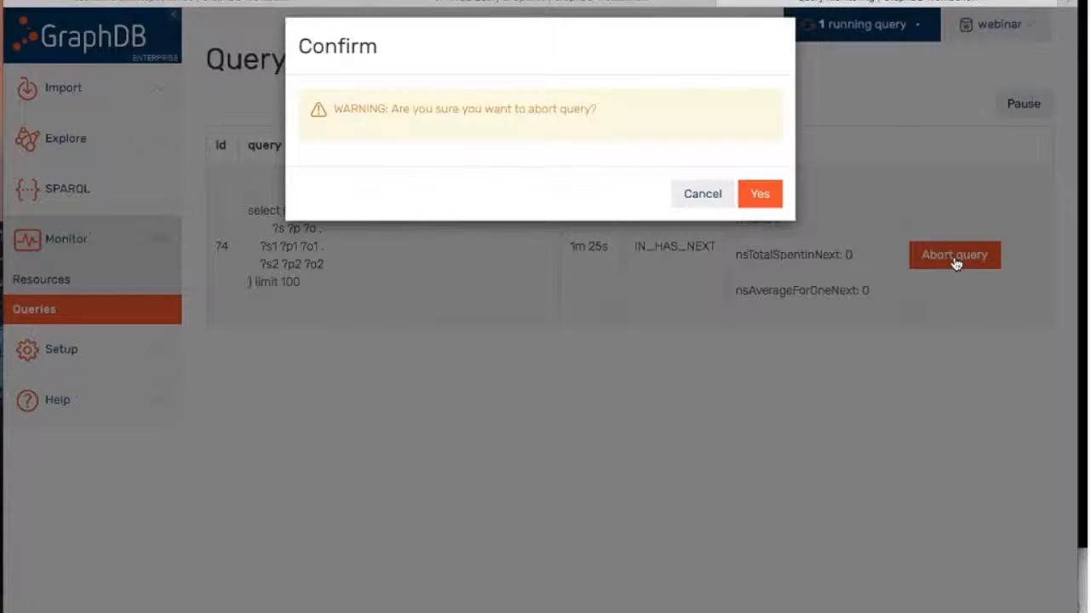
click(762, 213)
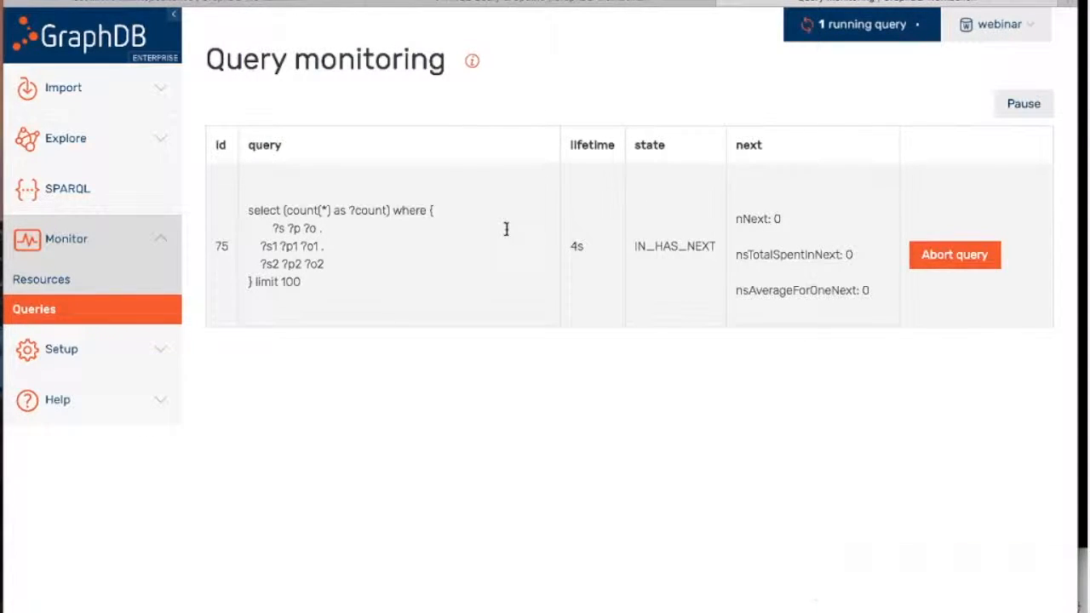
mouse_move(577, 248)
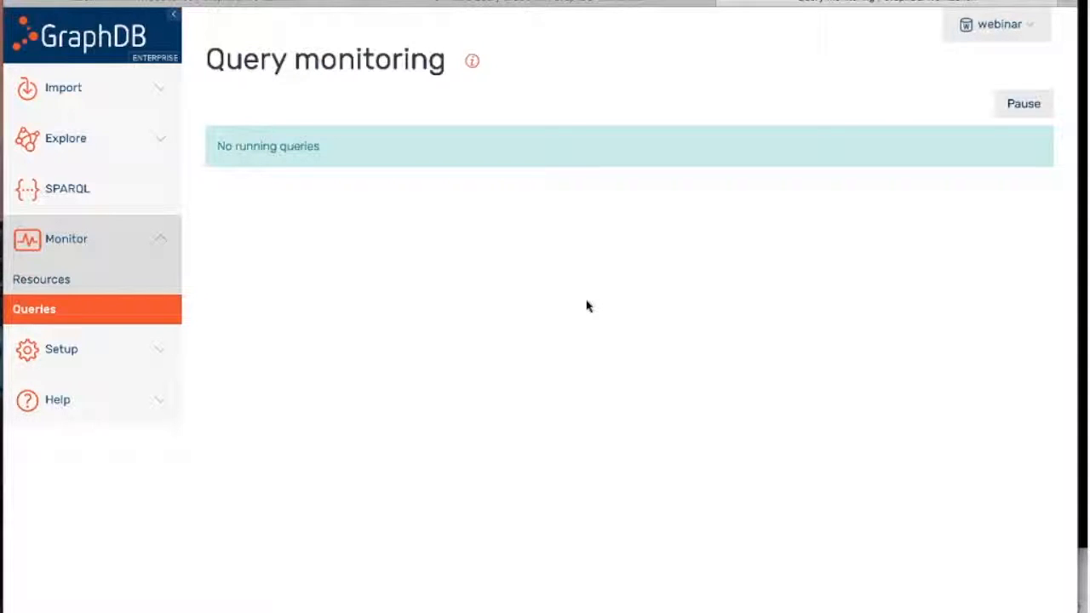
click(573, 3)
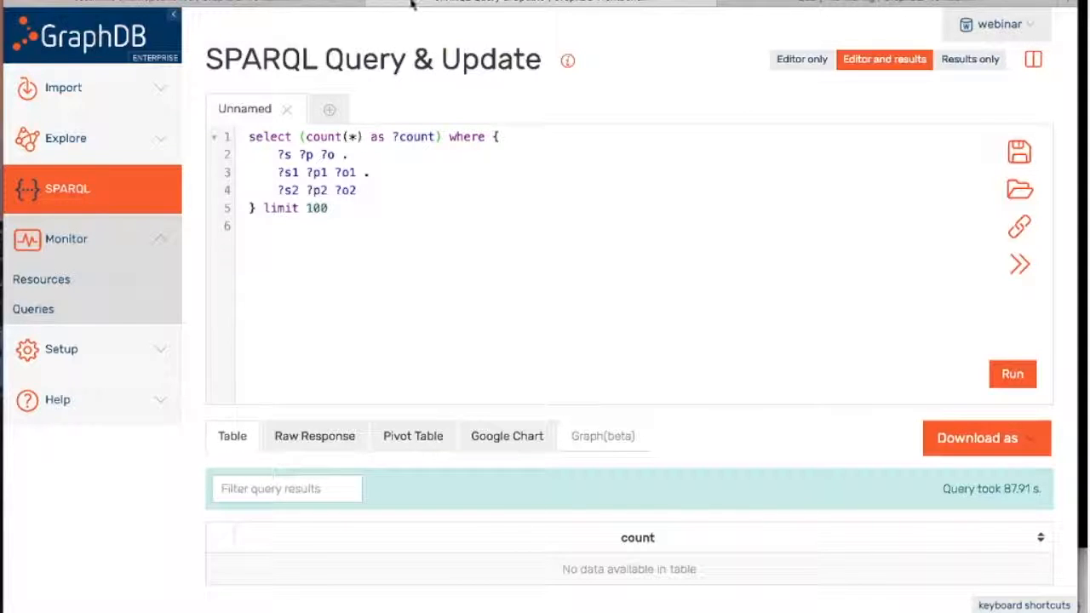
Switch to the GraphDB Free 7.2.0 workbench, open its Export page and connect to the webinar repository.
click(277, 6)
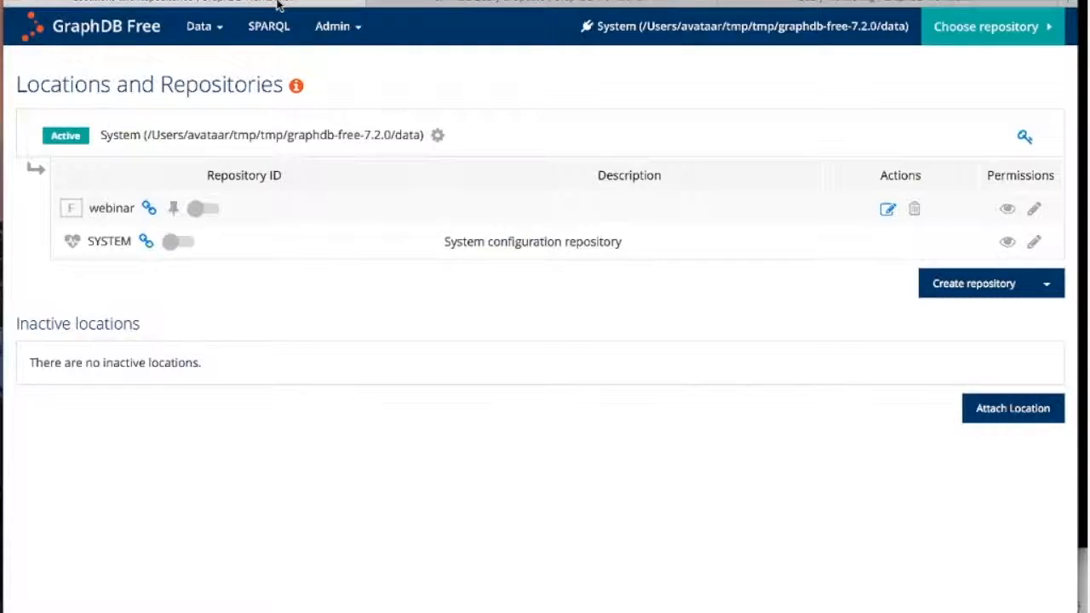
click(125, 37)
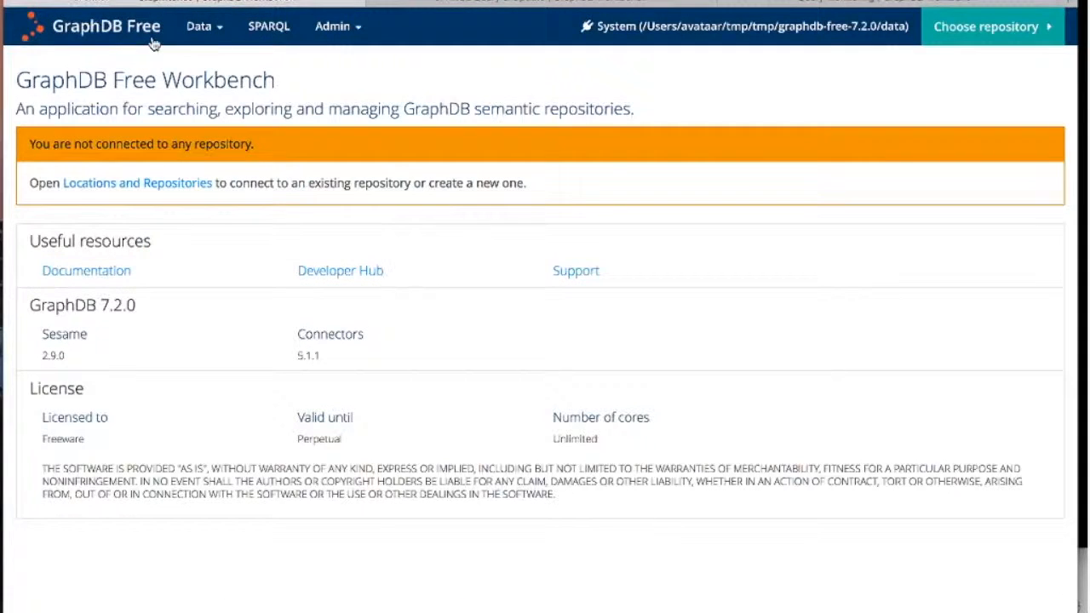
click(211, 40)
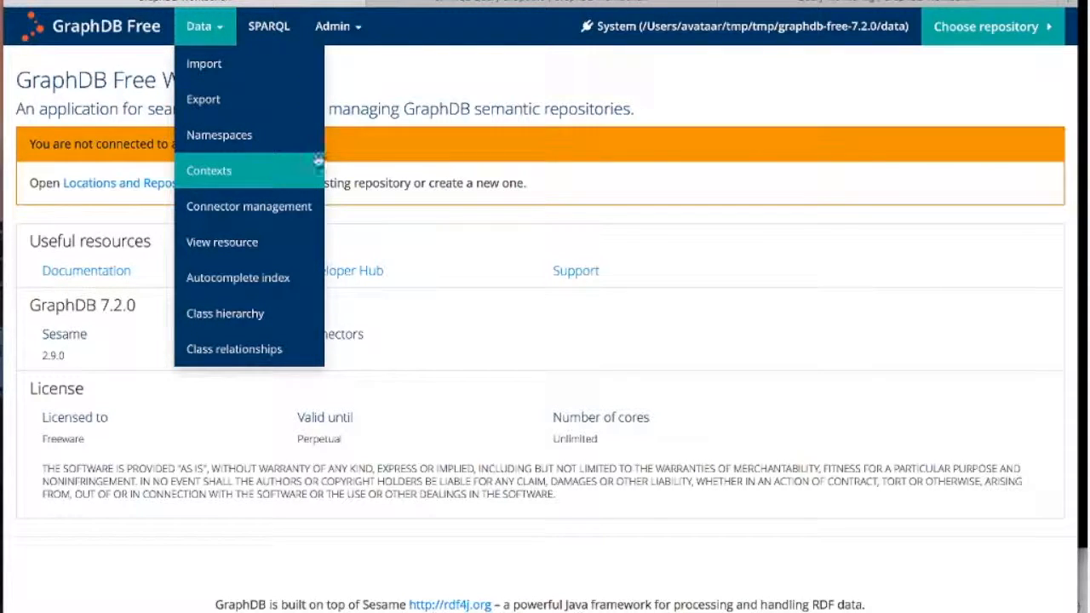
click(248, 106)
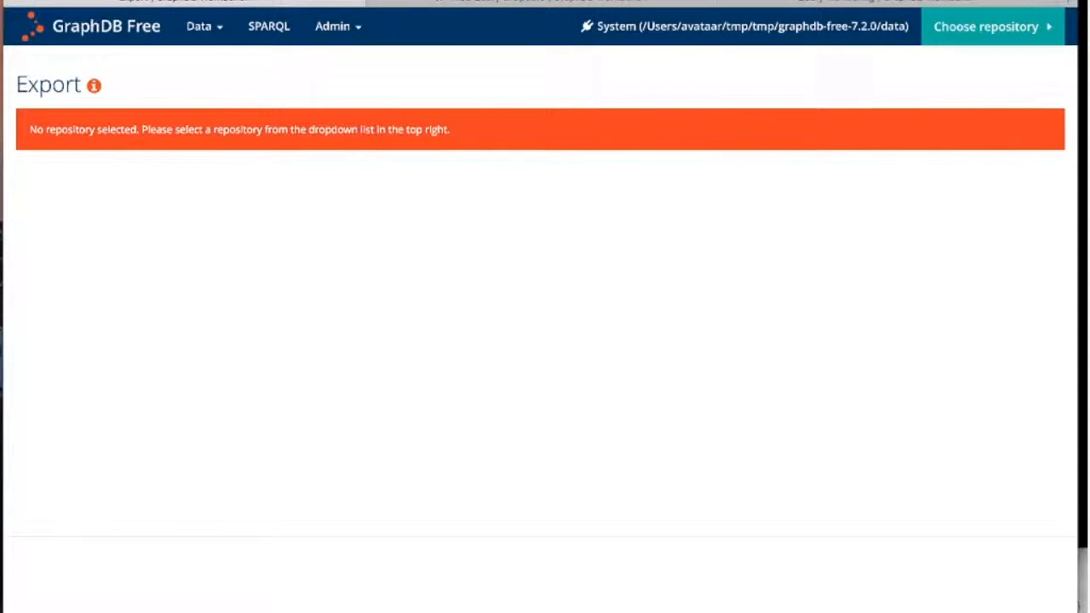
click(992, 34)
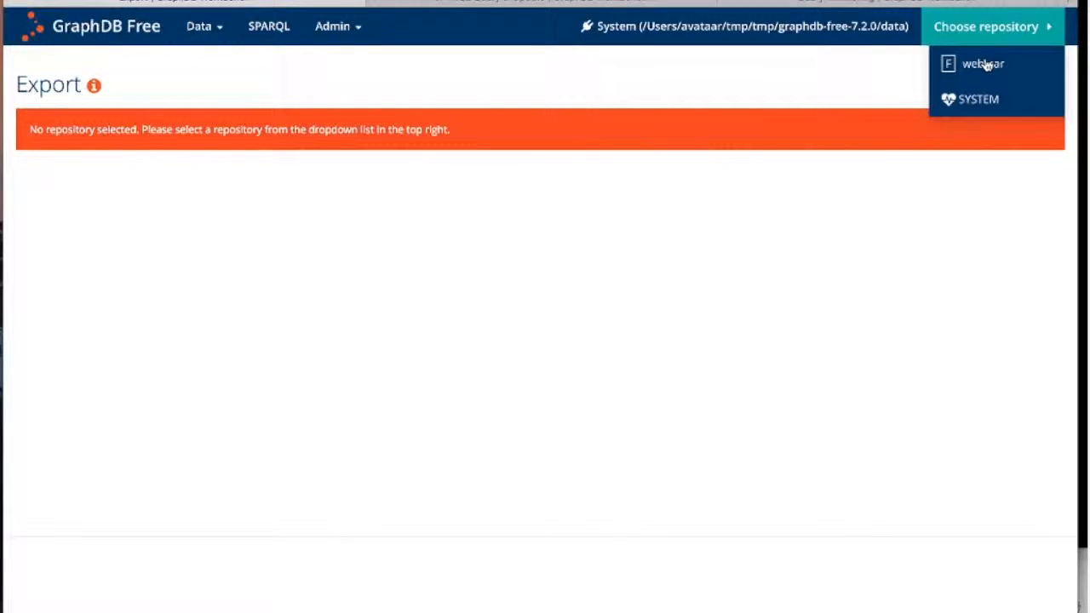
click(984, 63)
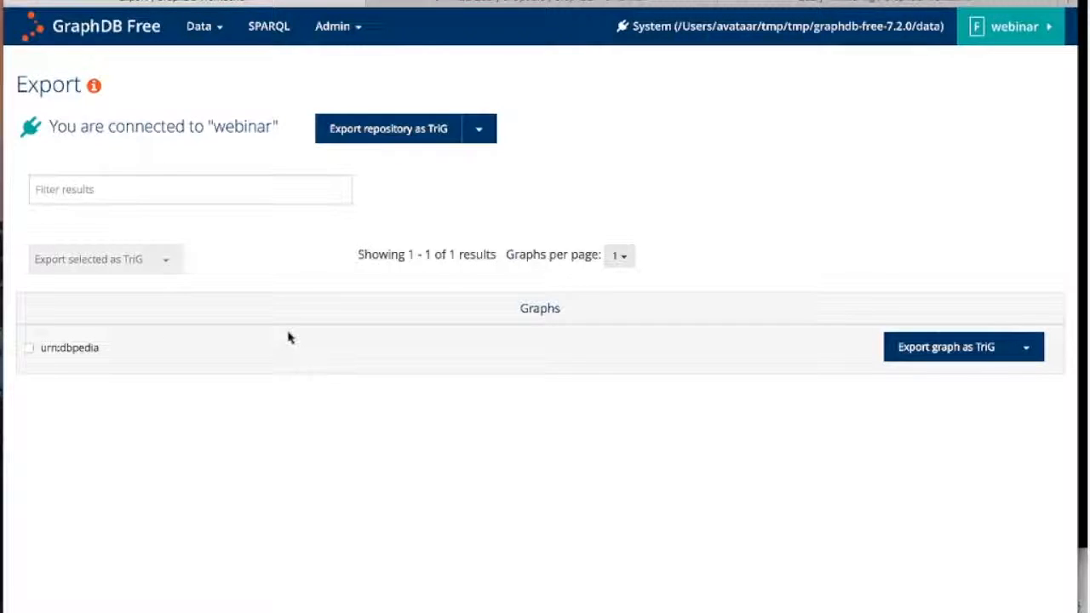
Look at the export format choices for the urn:dbpedia graph and for the whole repository.
click(1026, 349)
click(852, 501)
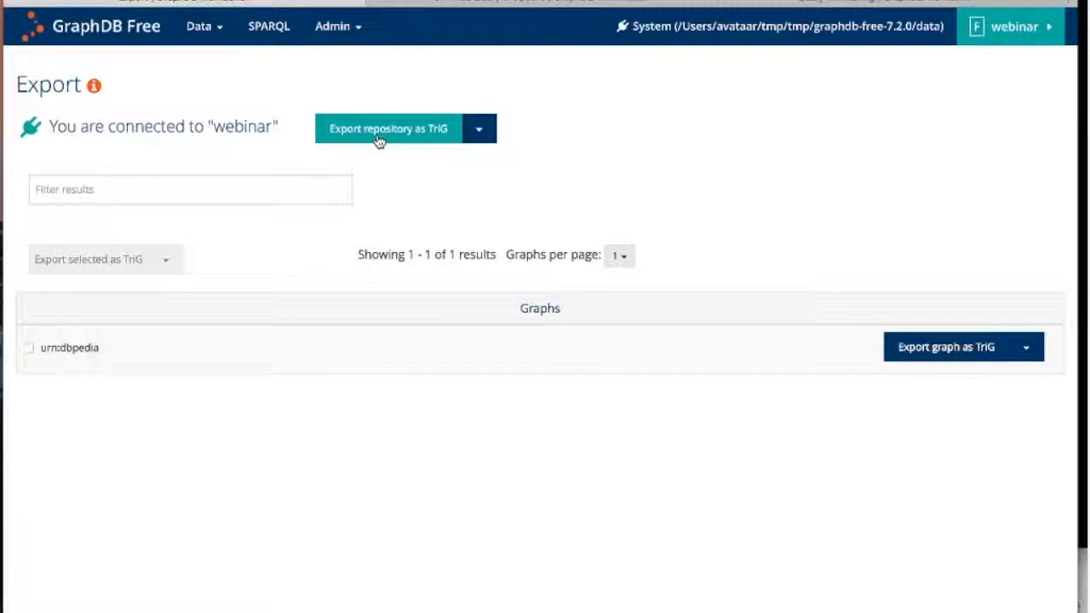
click(482, 139)
click(553, 142)
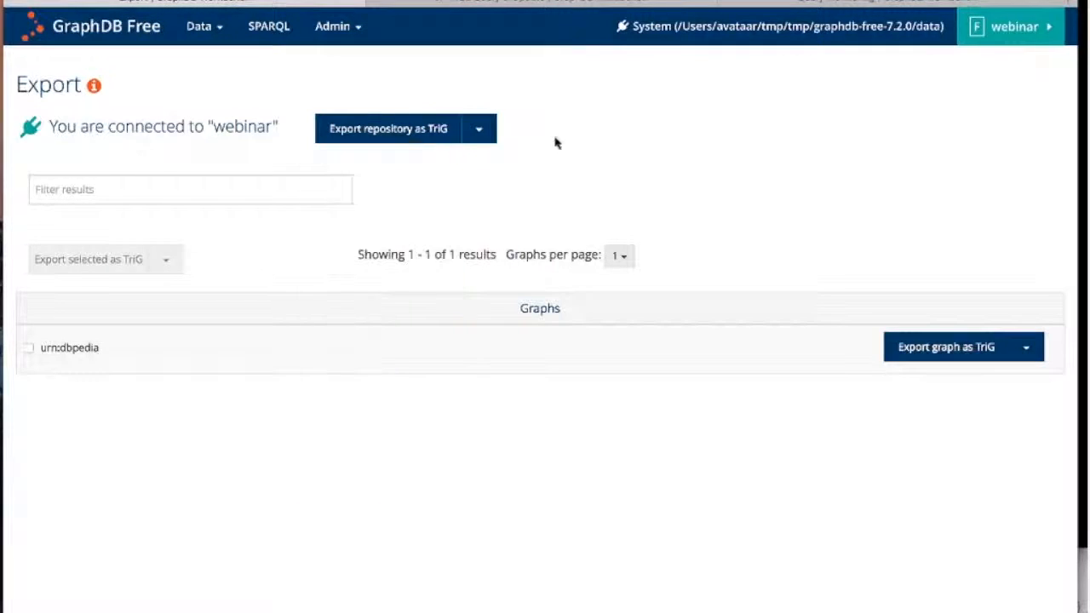
View the list of contexts in the old workbench's webinar repository, including urn:dbpedia.
click(203, 30)
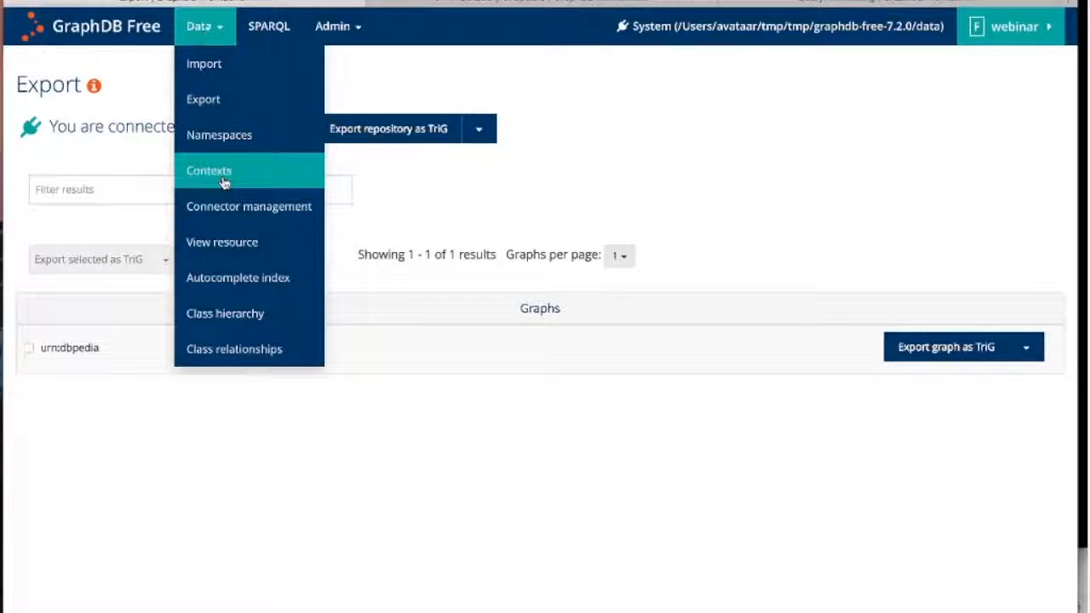
click(260, 180)
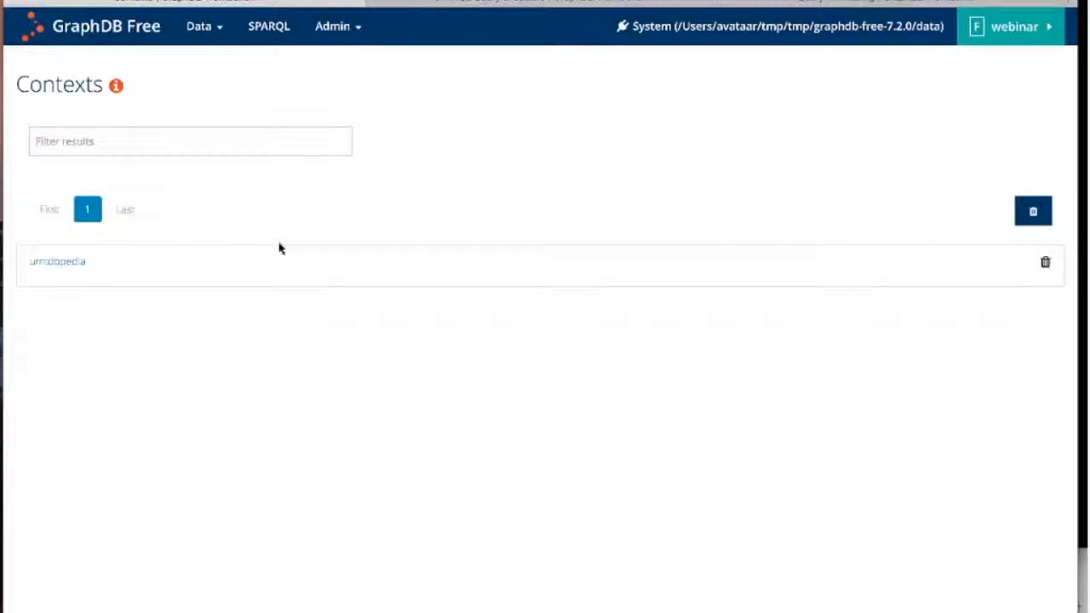
click(52, 266)
Switch to the GraphDB Enterprise workbench, open the Graphs overview and review the repository export formats.
click(575, 5)
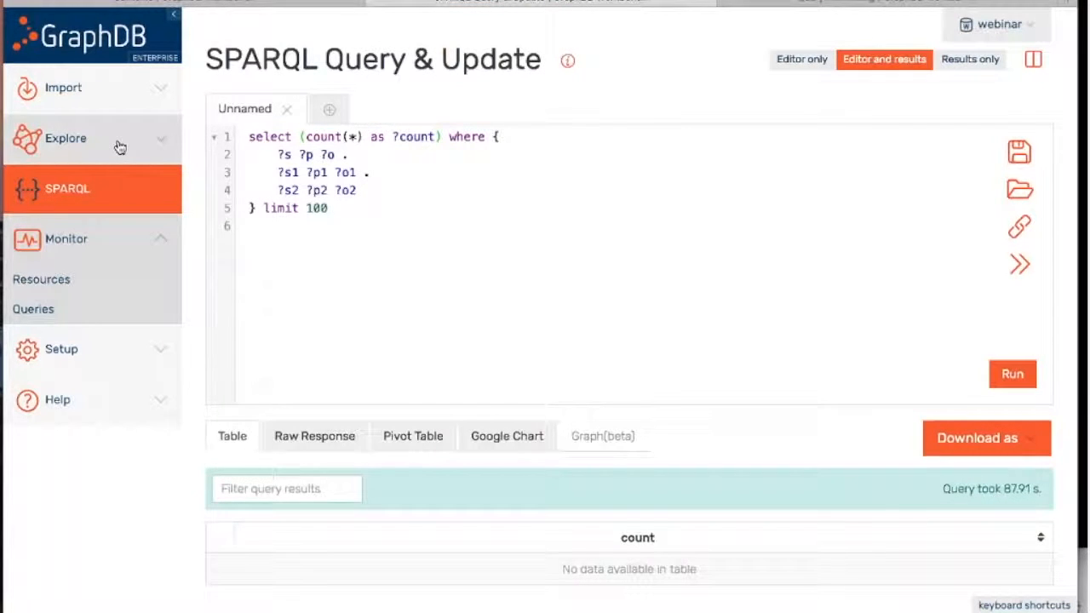
click(158, 142)
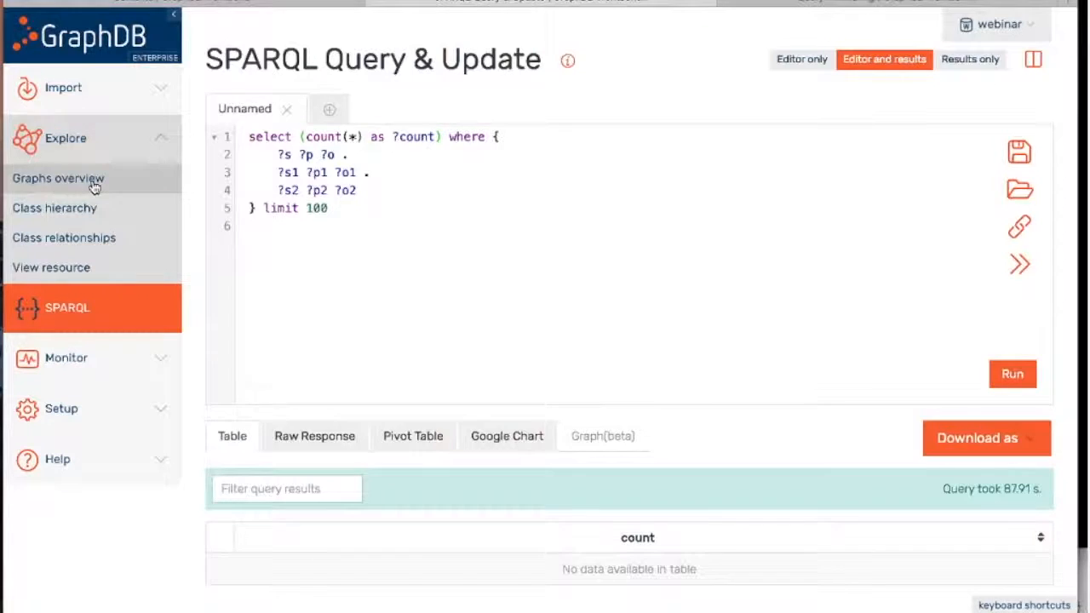
click(94, 187)
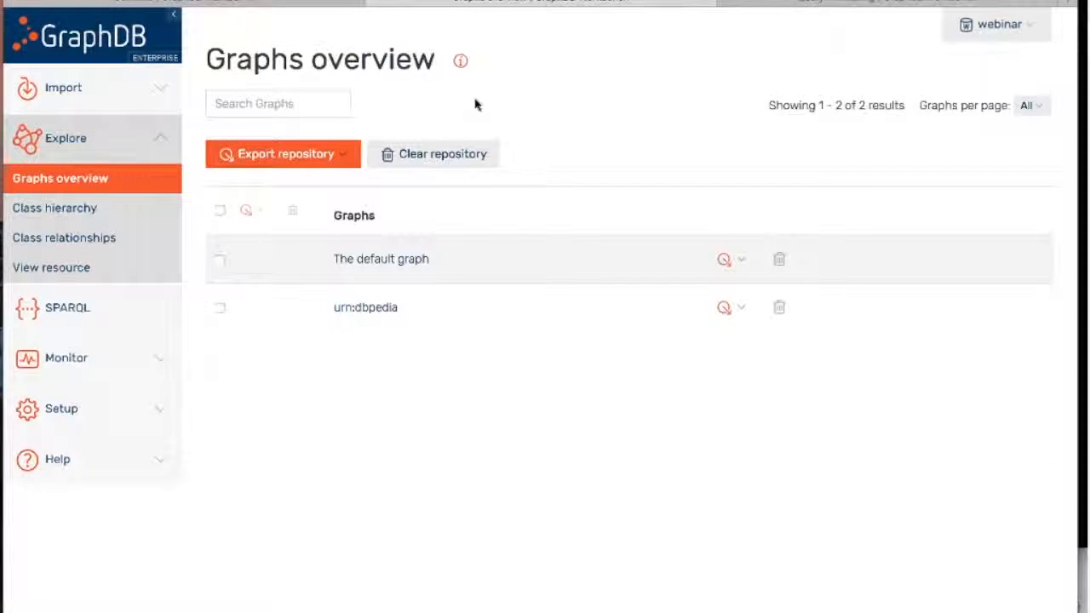
mouse_move(460, 66)
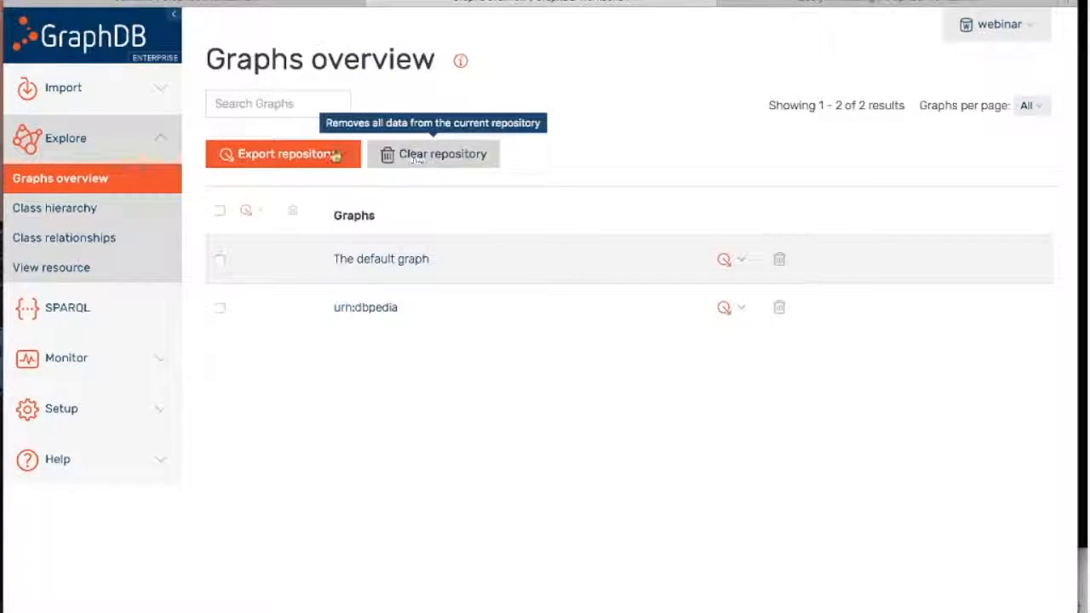
click(348, 160)
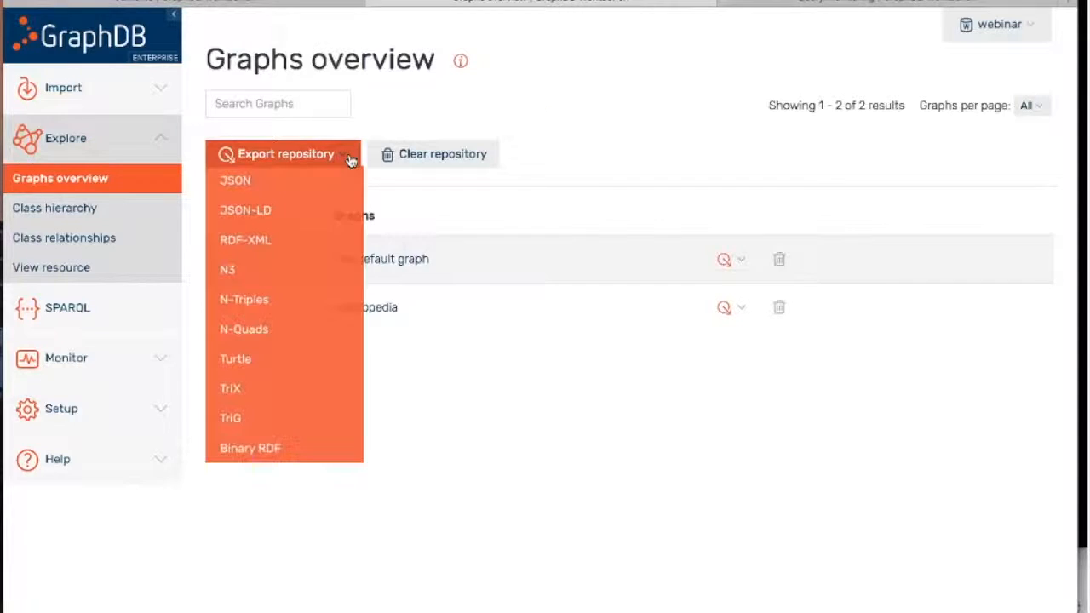
click(589, 158)
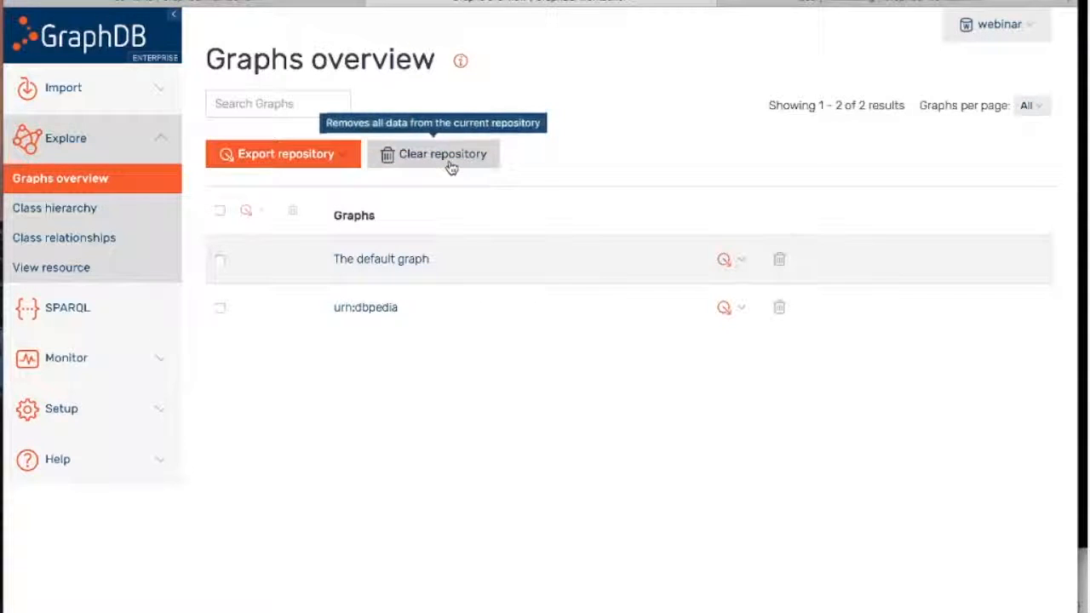
Switch to the GraphDB Free workbench and clear the webinar repository from its Contexts page.
click(245, 4)
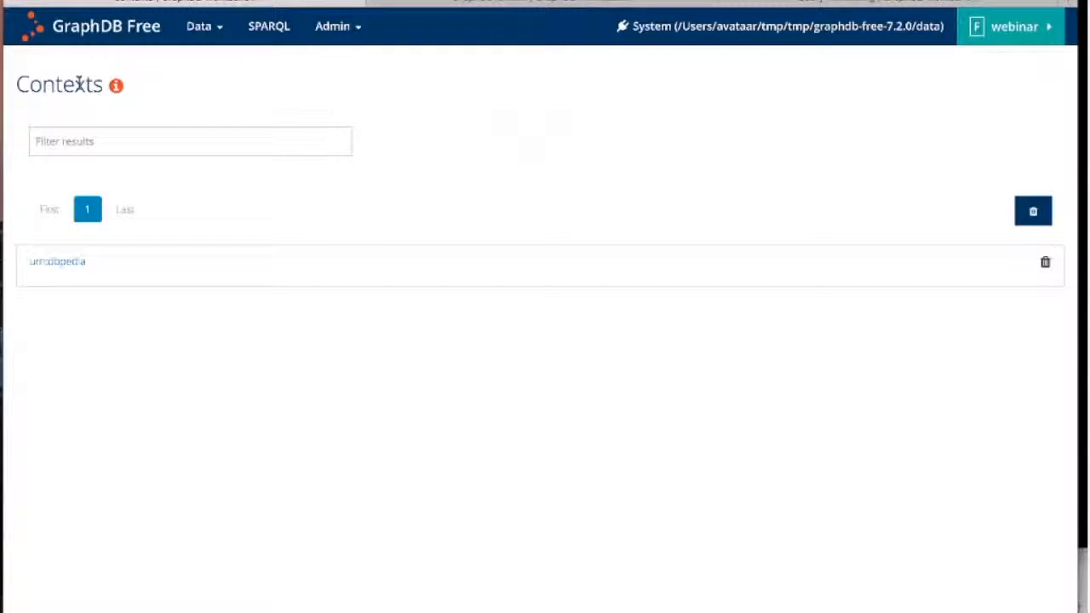
click(1036, 213)
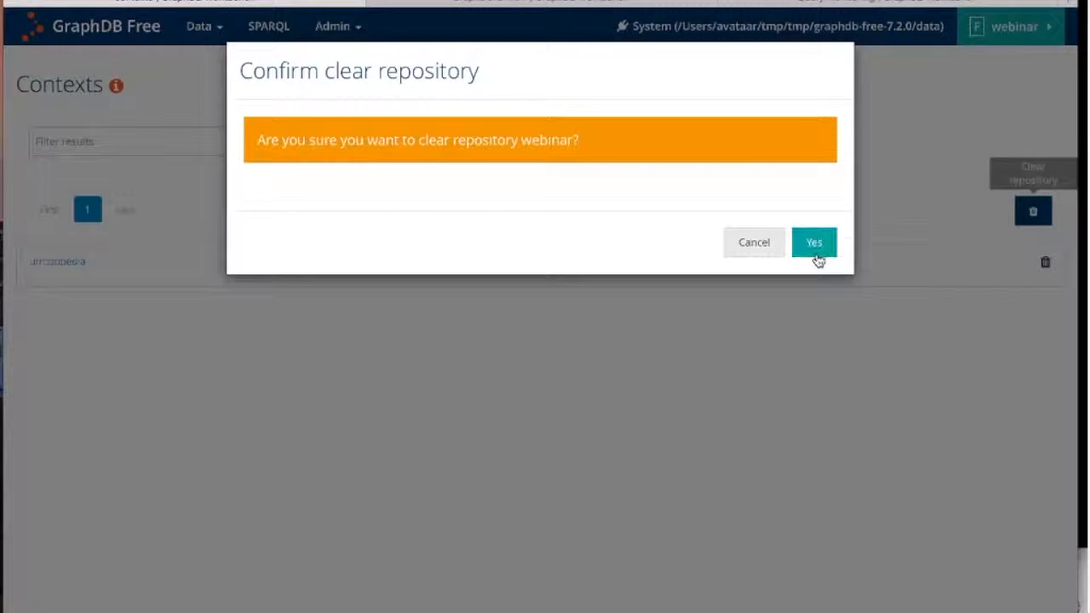
click(816, 246)
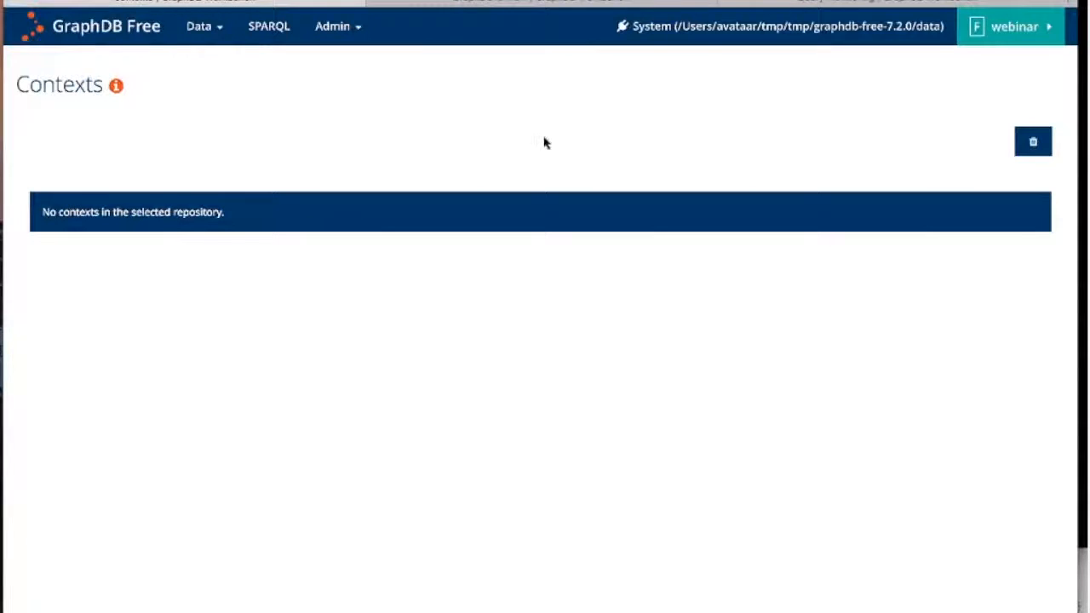
Switch to the GraphDB Enterprise workbench and clear the webinar repository from the Graphs overview.
click(605, 3)
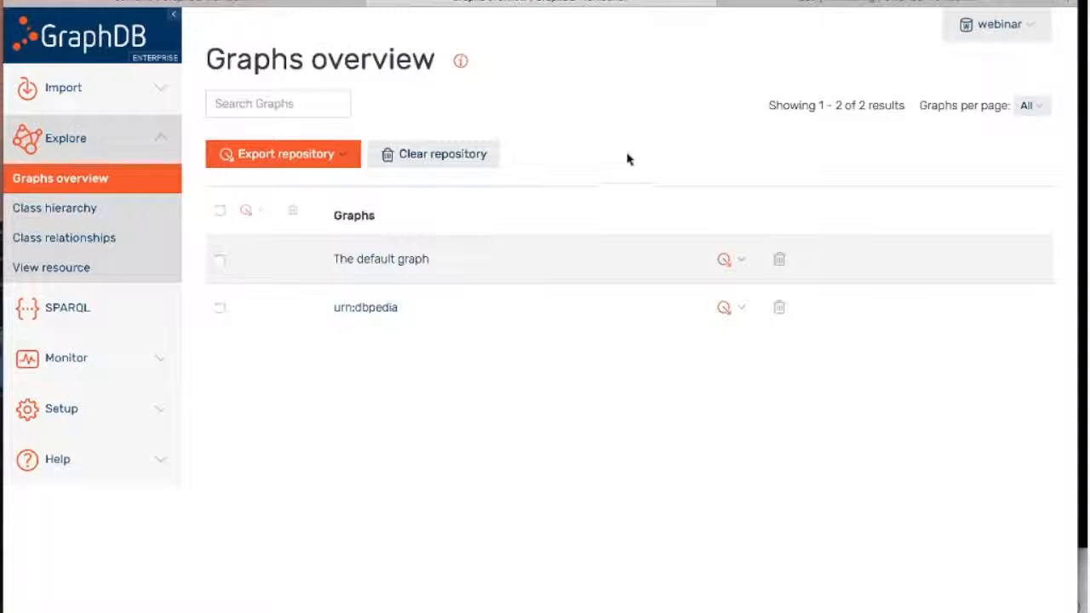
click(434, 162)
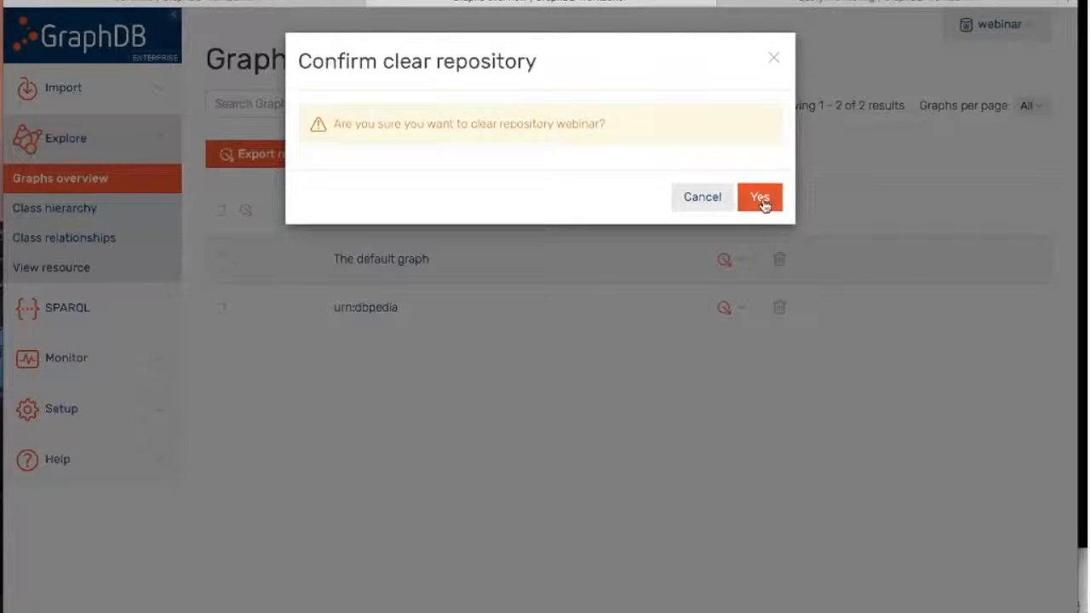
click(749, 198)
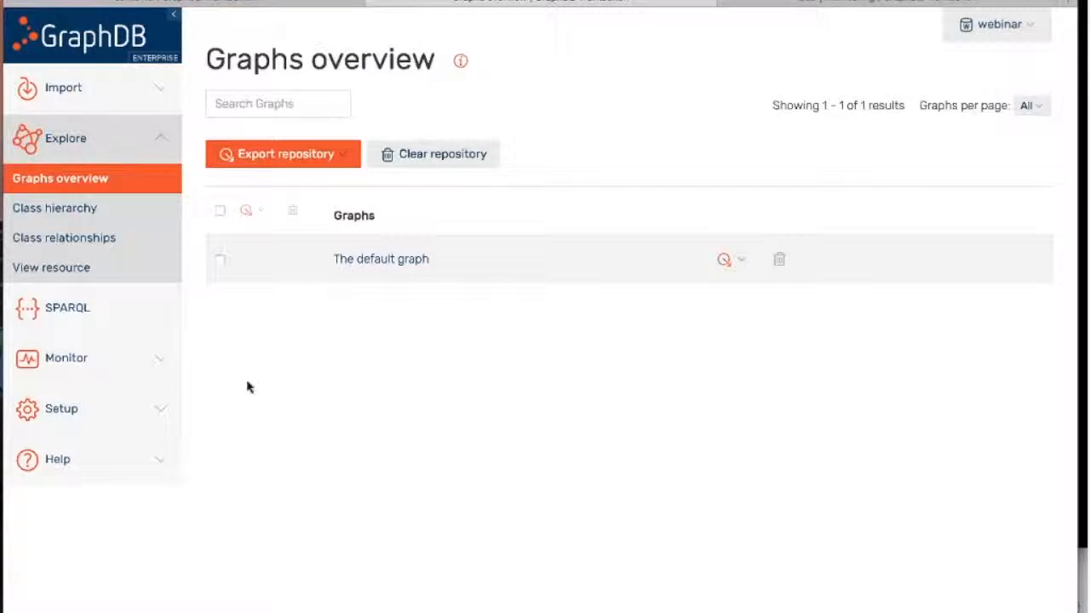
Open the Repositories page and look at the delete confirmation for the webinar repository without deleting it.
click(79, 416)
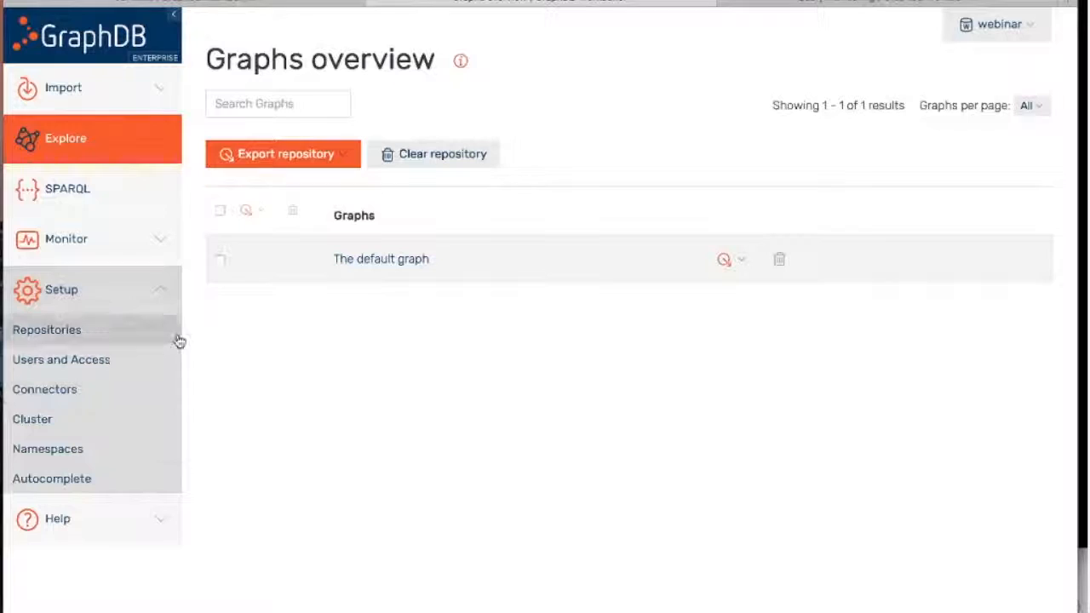
click(96, 339)
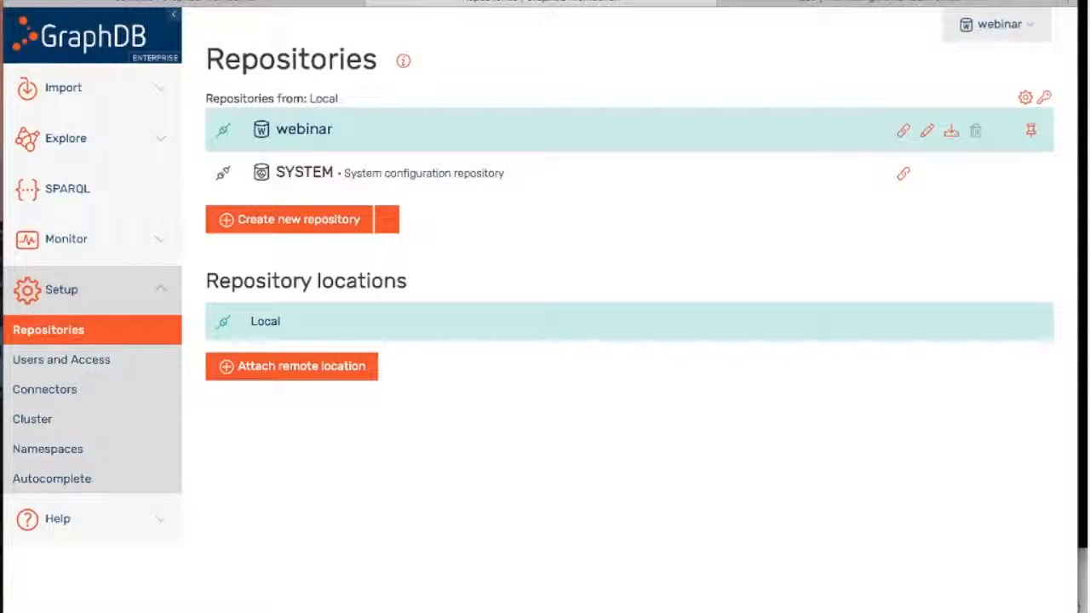
click(977, 132)
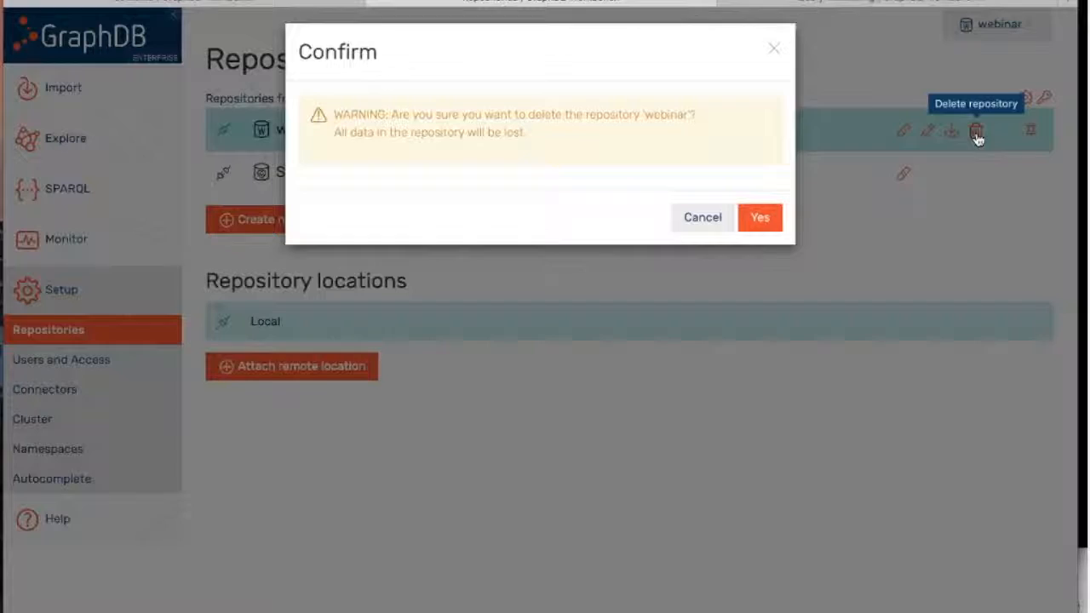
click(711, 238)
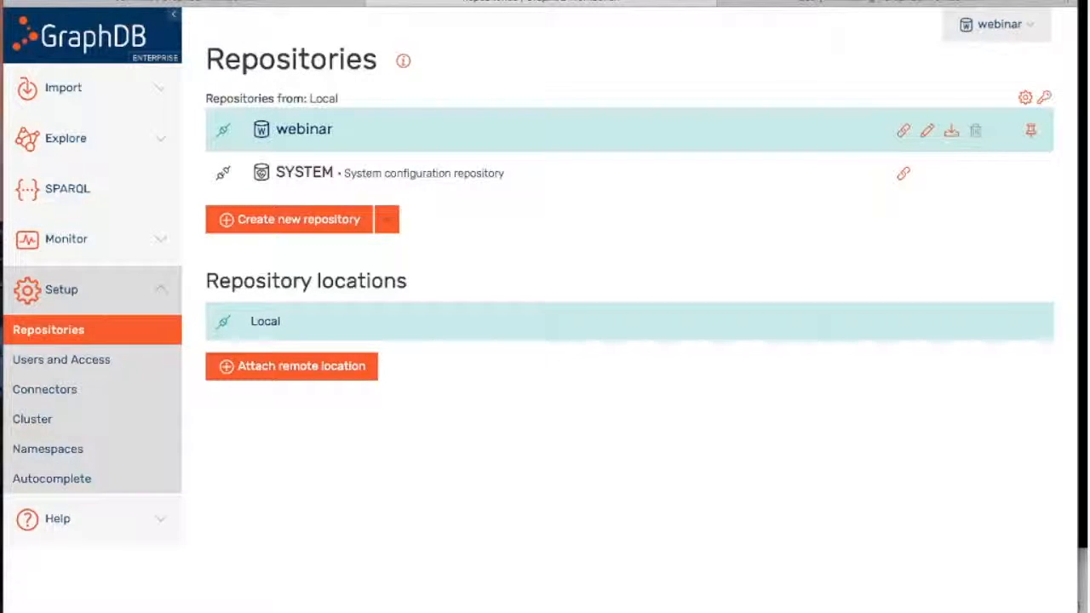
Switch to the GraphDB Free workbench and view its Locations and Repositories page for comparison.
click(283, 4)
click(348, 25)
click(346, 61)
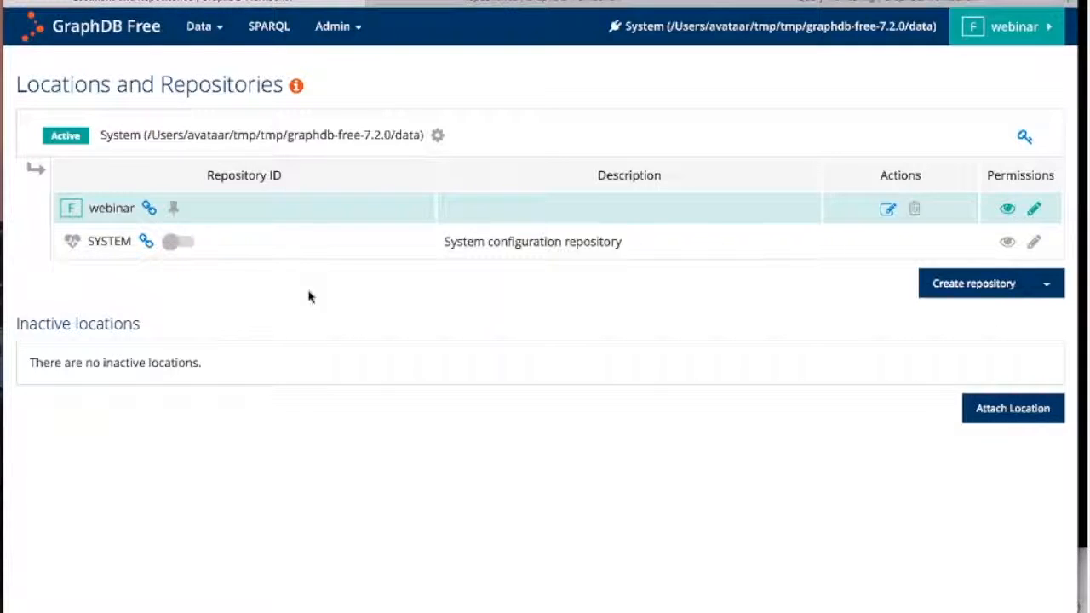
Switch to the GraphDB Enterprise workbench and delete the webinar repository.
click(530, 5)
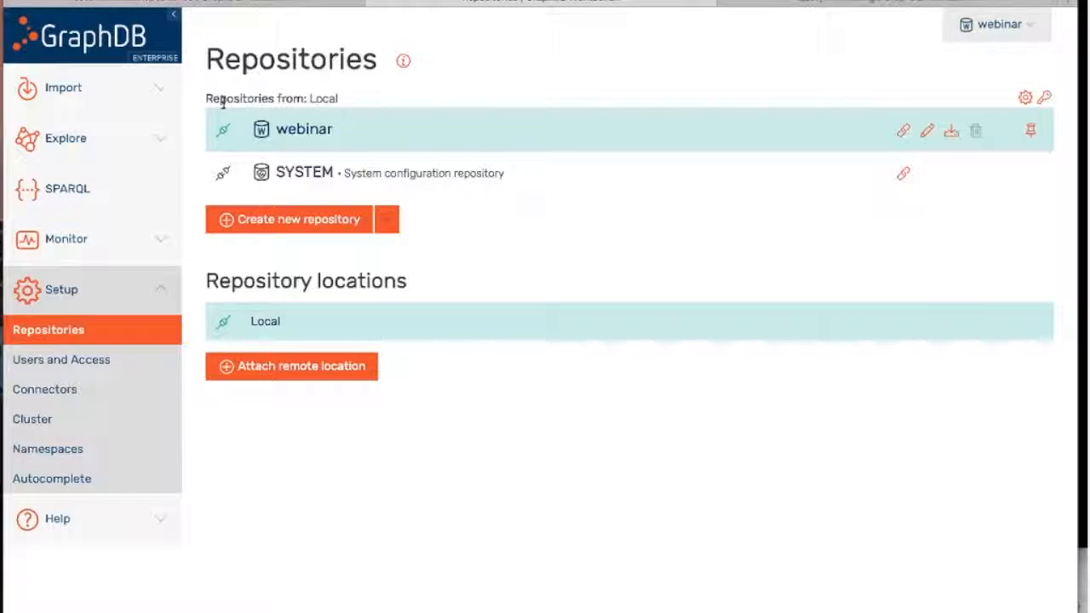
click(976, 132)
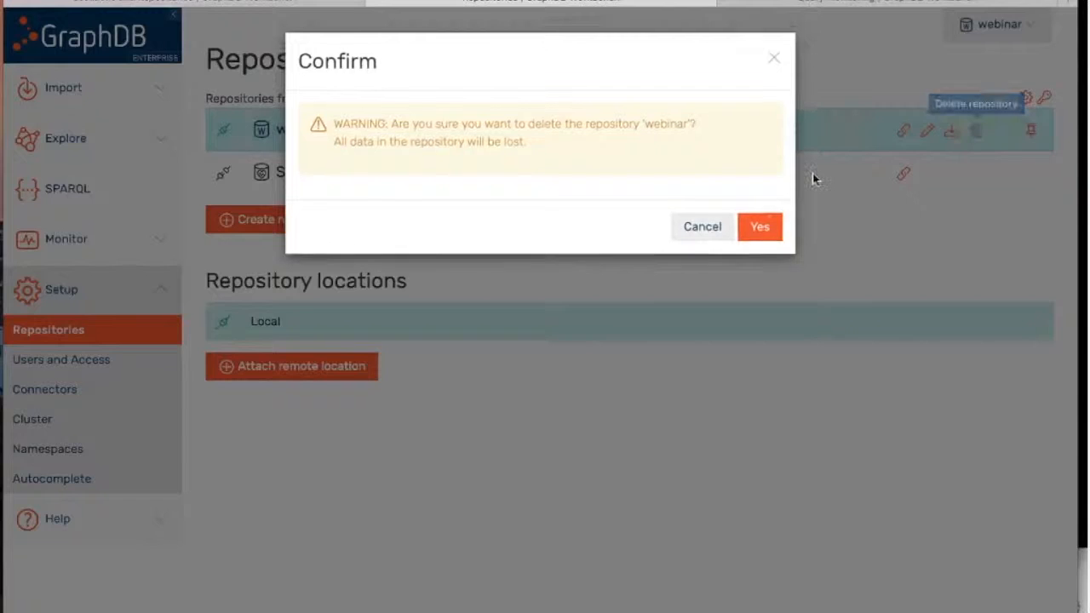
click(760, 227)
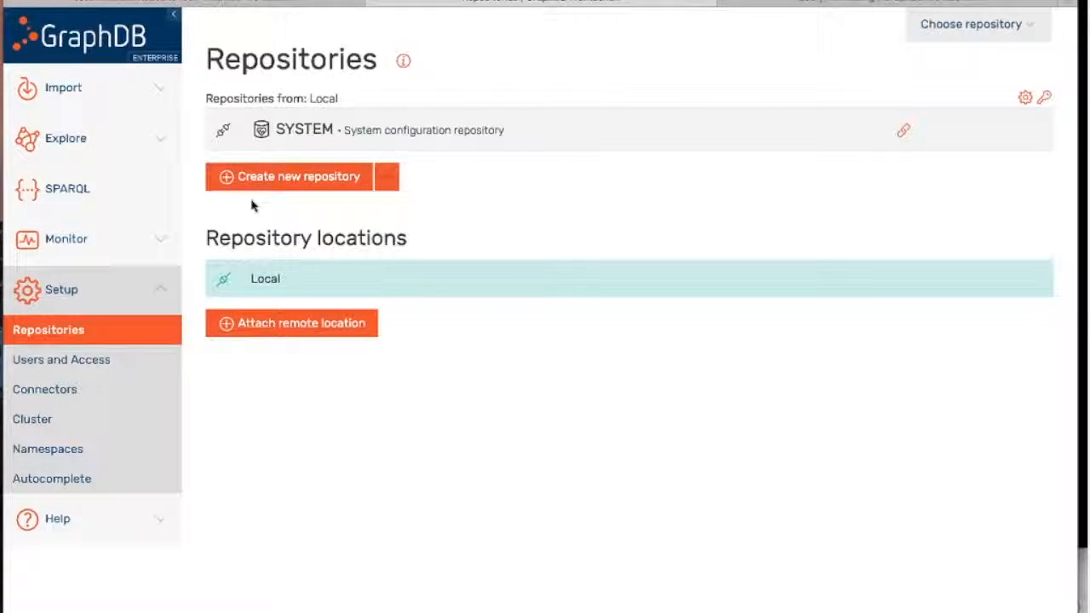
Create a GRAPHDB-EE Worker repository with the ID worker1, keeping the default settings.
click(226, 181)
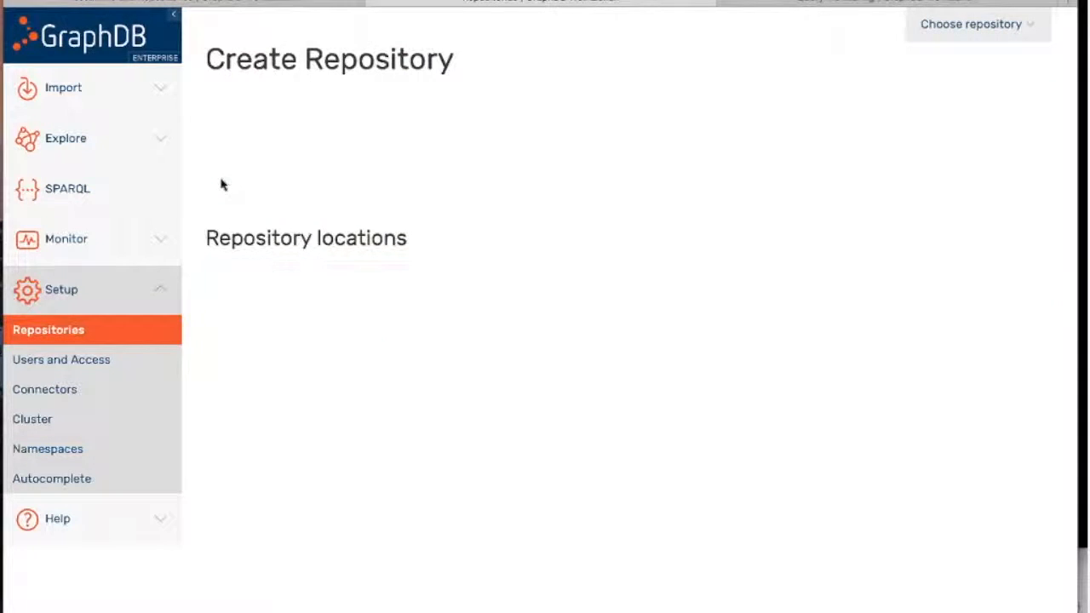
click(555, 134)
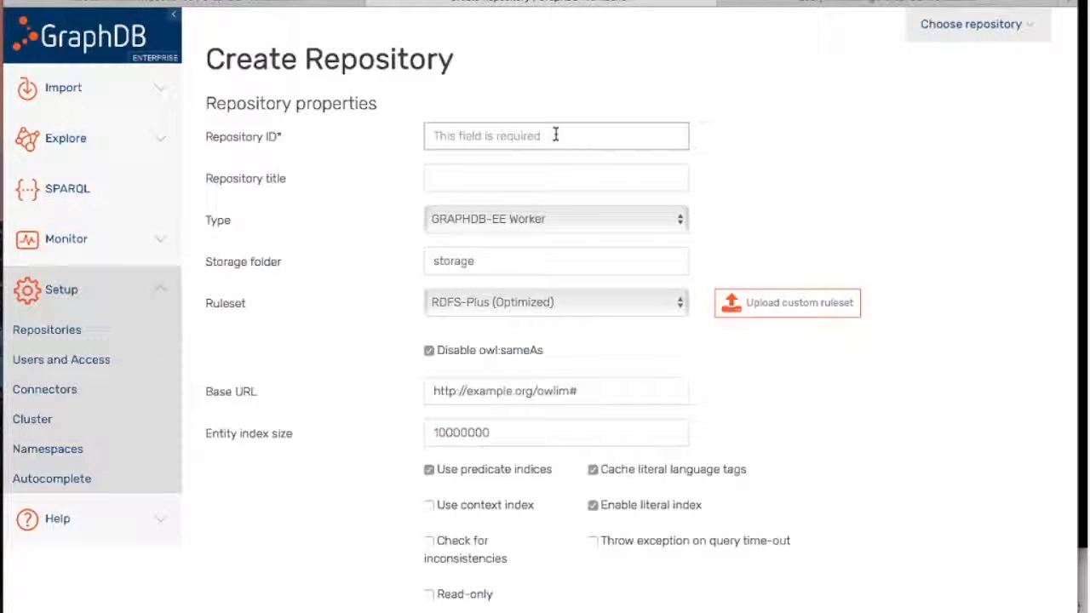
text(worker1)
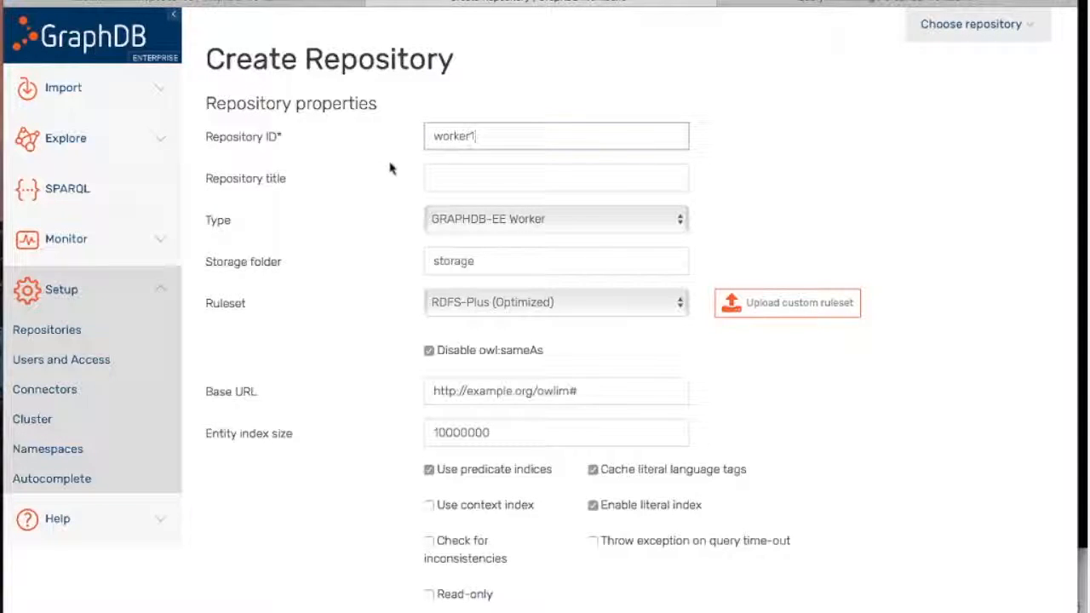
scroll(396, 185, down, 1)
scroll(396, 186, down, 2)
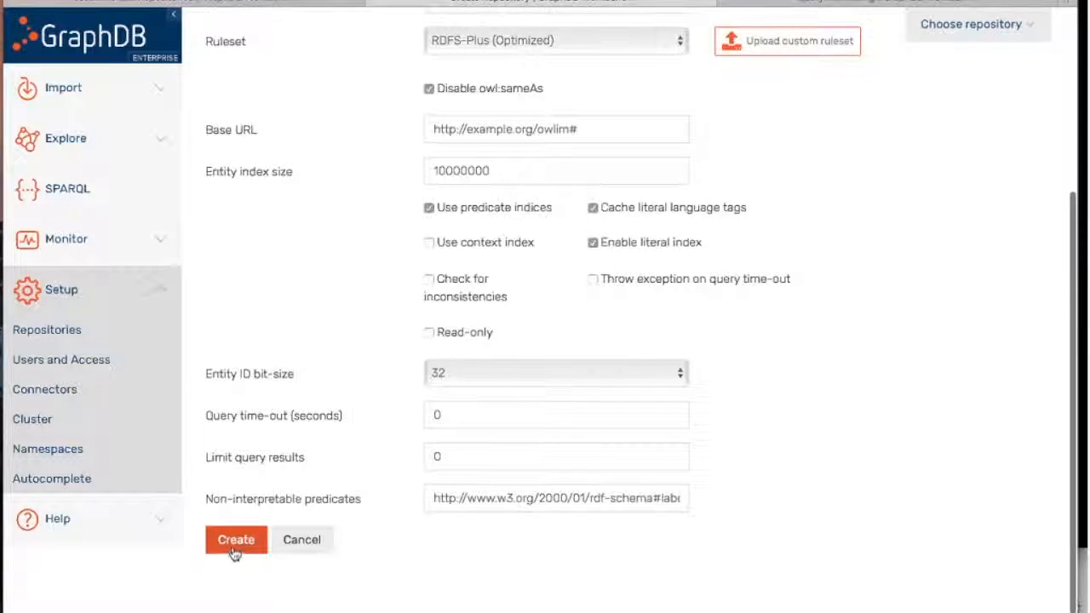
Create a second GRAPHDB-EE Worker repository with the ID worker2, keeping the default settings.
scroll(360, 324, up, 3)
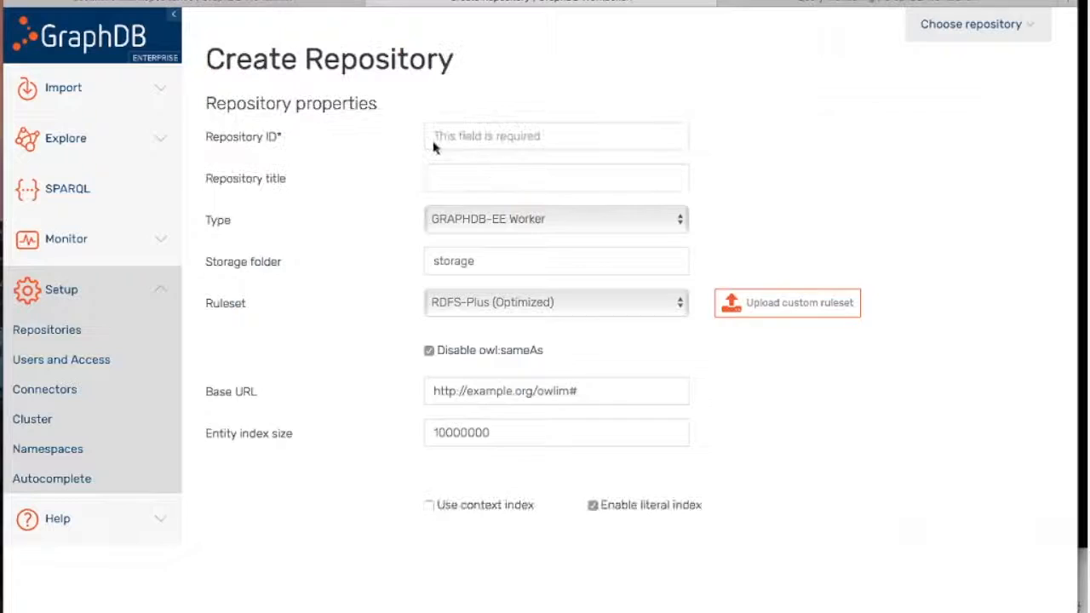
click(434, 138)
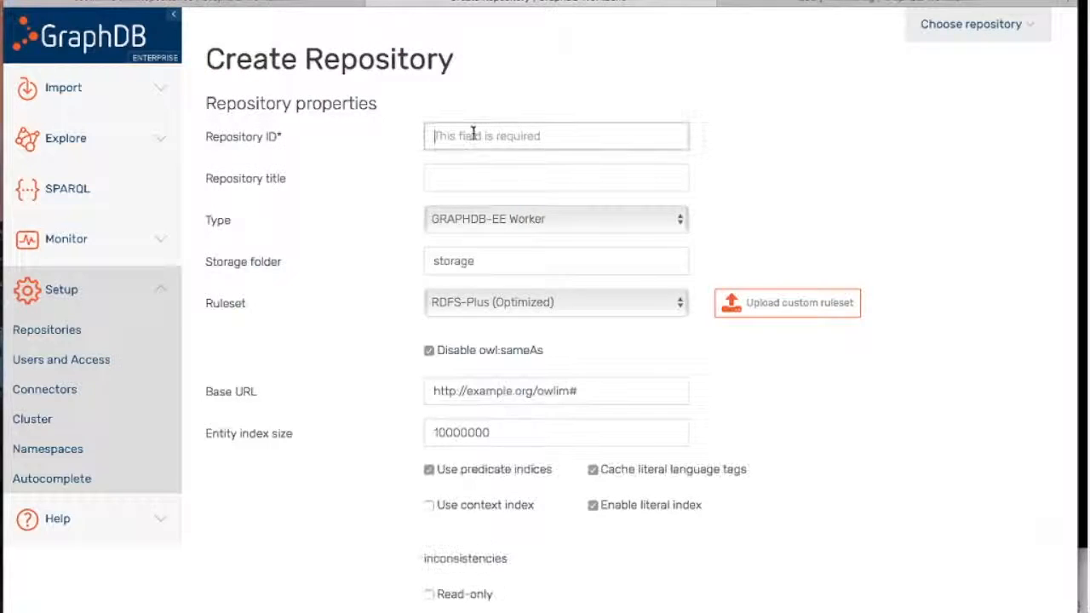
text(worker)
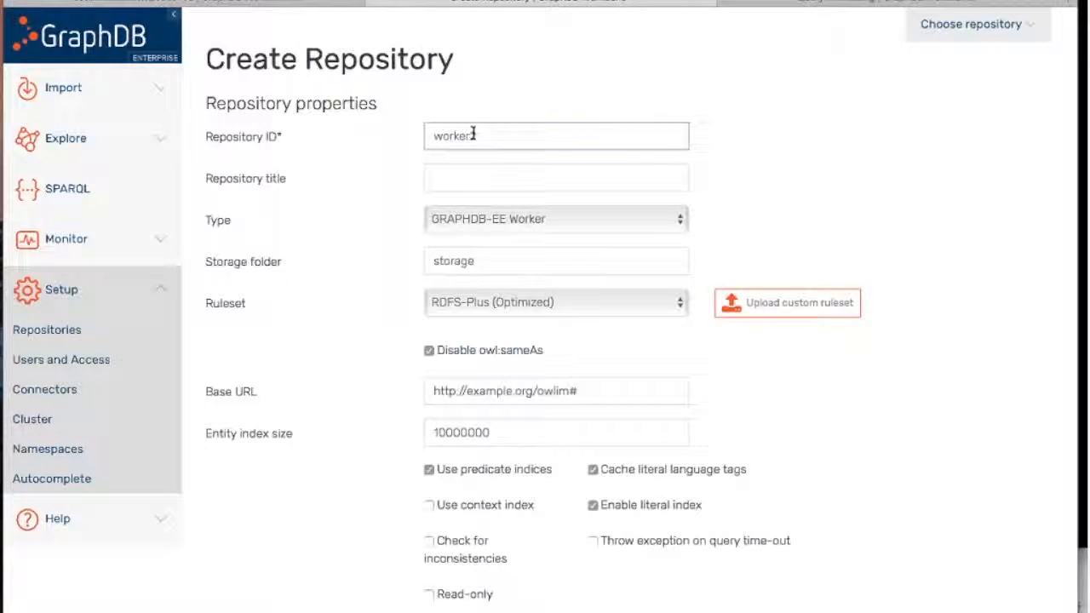
text(2)
key(Return)
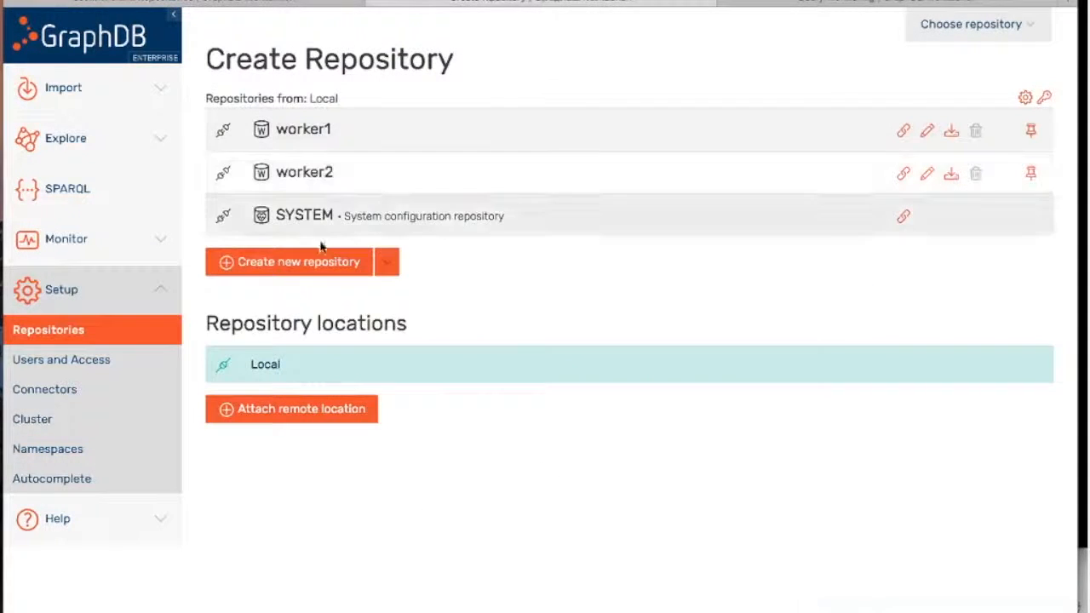
Create a third worker repository with the ID worker3, keeping the default settings.
click(233, 270)
click(465, 134)
text(worker3)
key(Return)
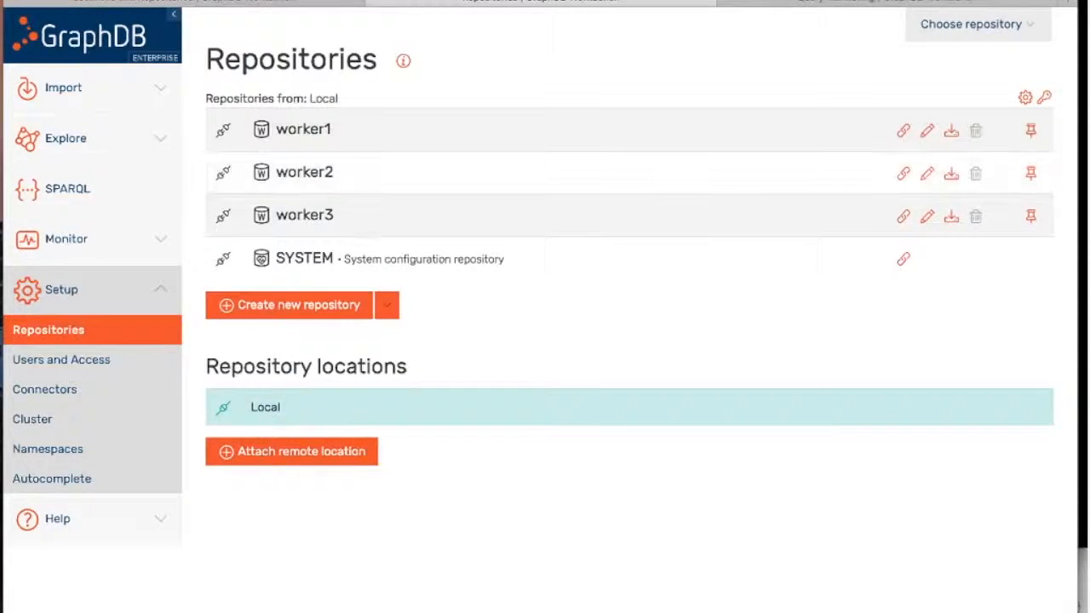
Create a repository with the ID master1 and the type GRAPHDB-EE Master.
click(226, 313)
click(511, 135)
text(m)
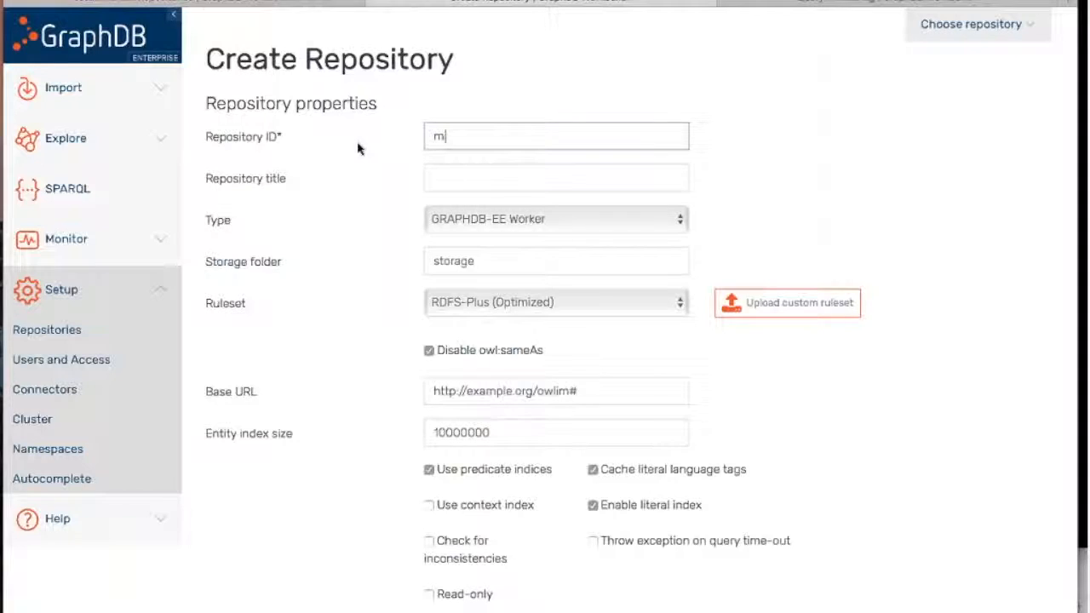
text(aster1)
click(453, 223)
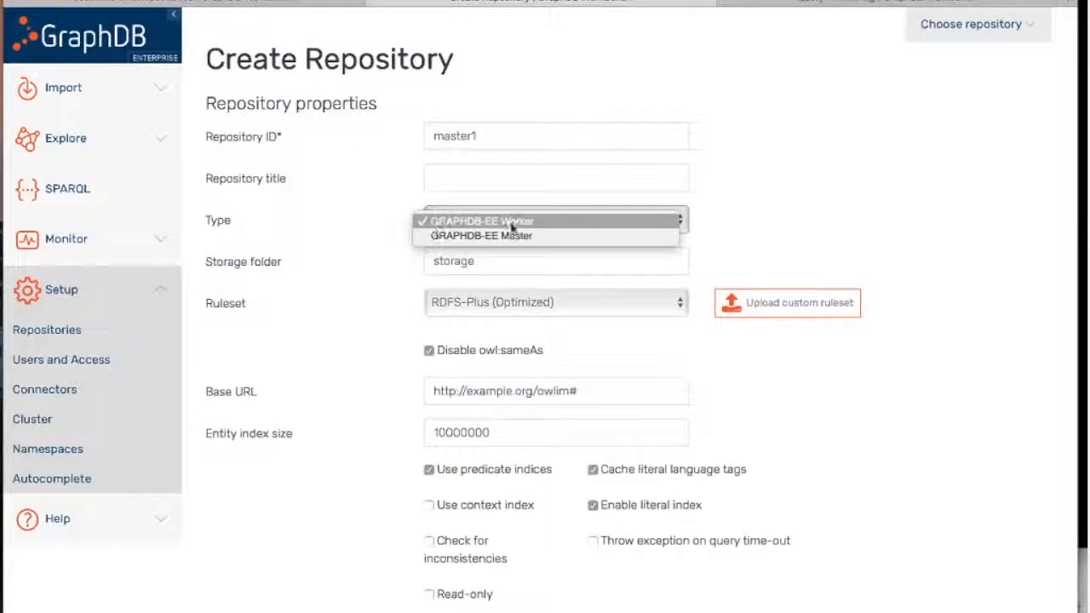
click(486, 236)
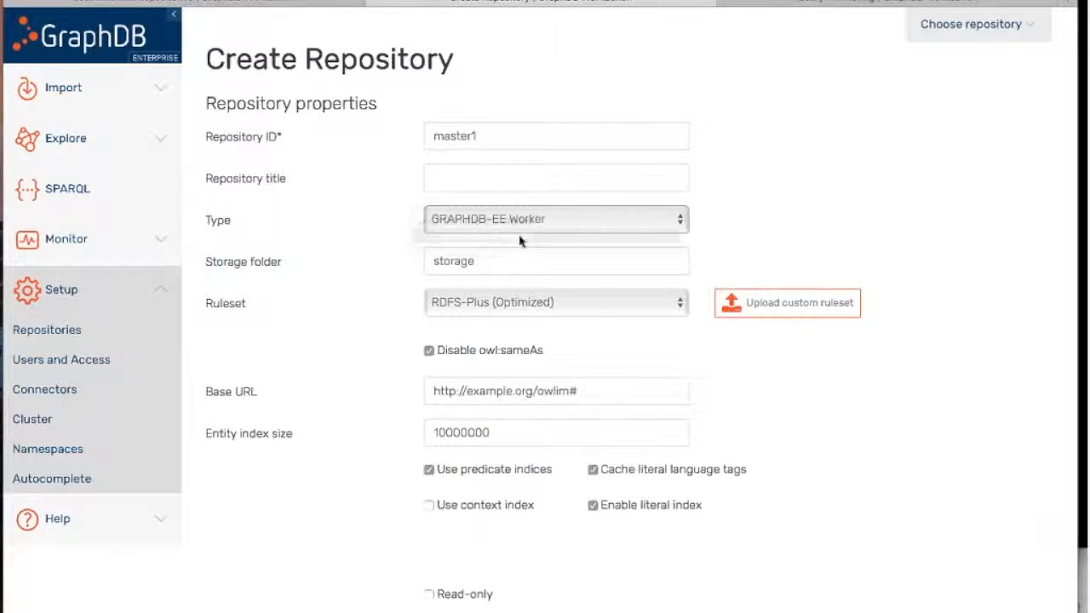
click(236, 262)
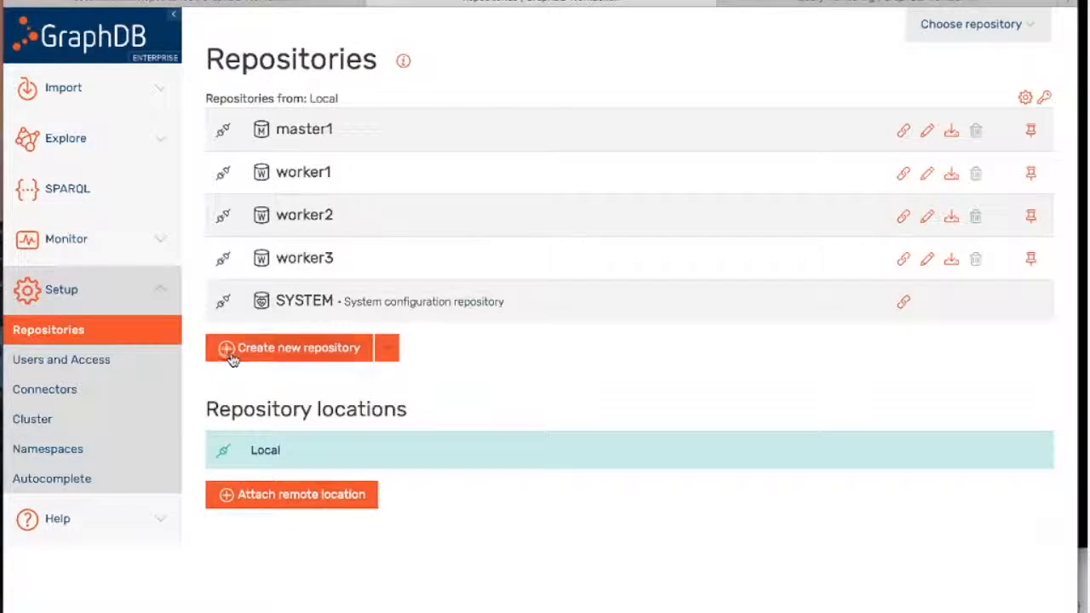
Create another GRAPHDB-EE Master repository with the ID master2.
click(236, 351)
click(516, 137)
text(master)
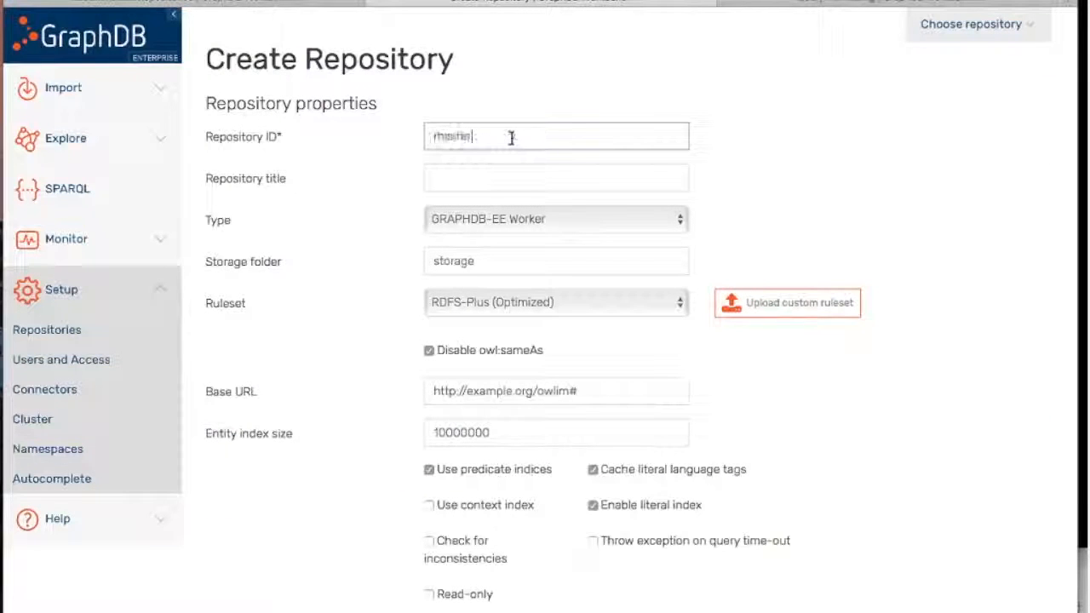
text(2)
click(528, 214)
click(511, 232)
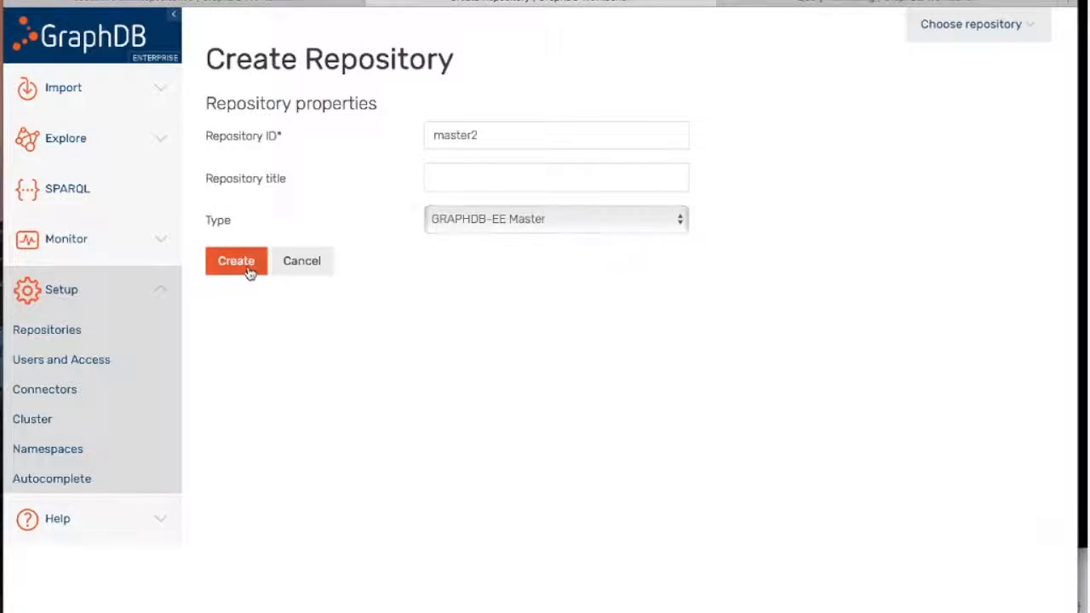
click(248, 271)
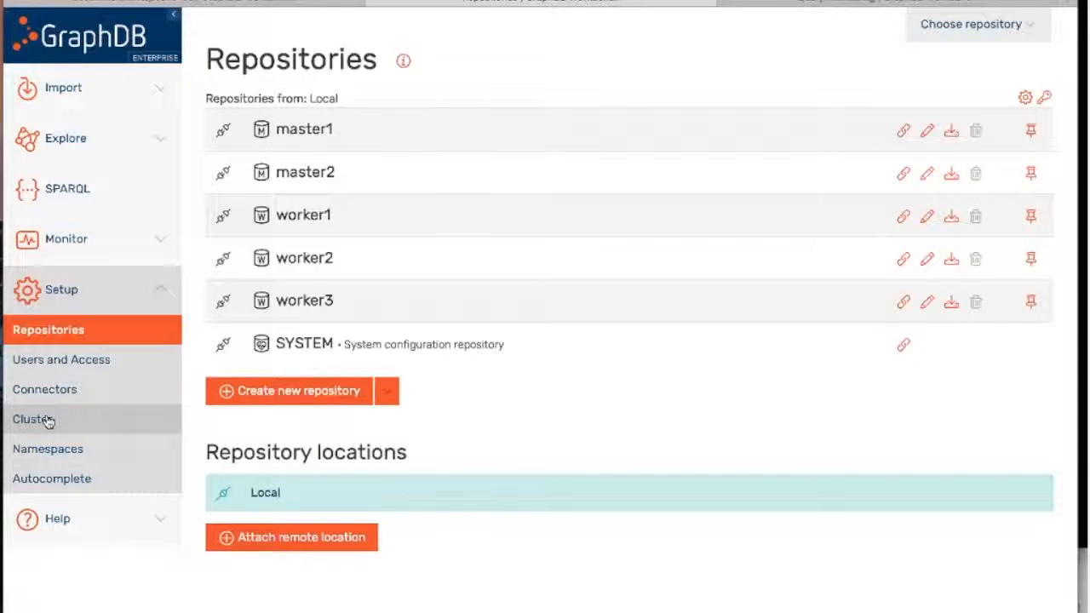
Open the cluster management view and start drawing a connection from worker3 towards a master.
click(47, 424)
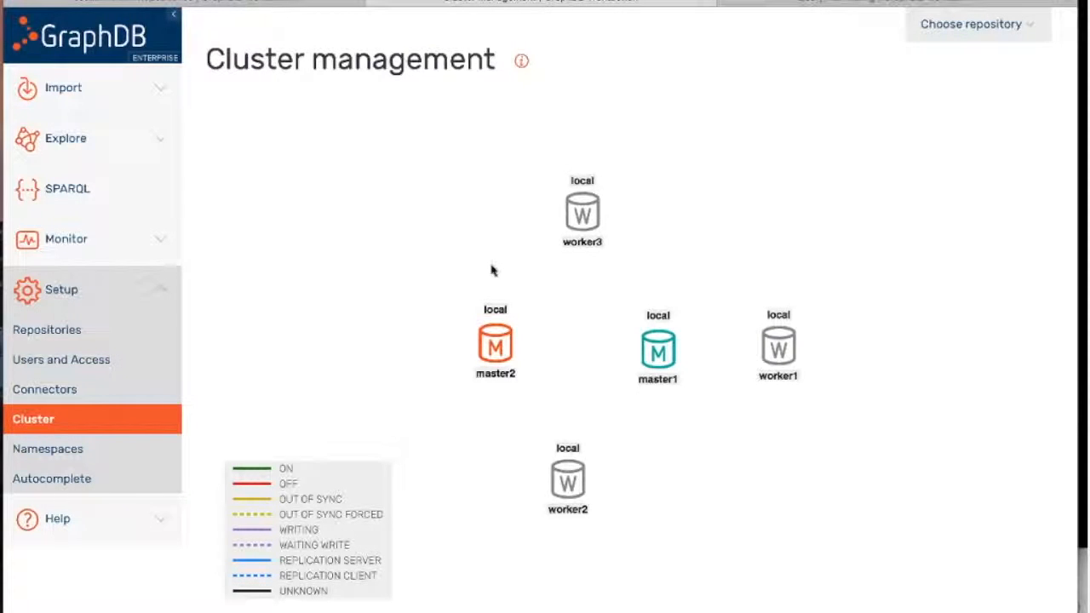
drag(582, 215, 523, 241)
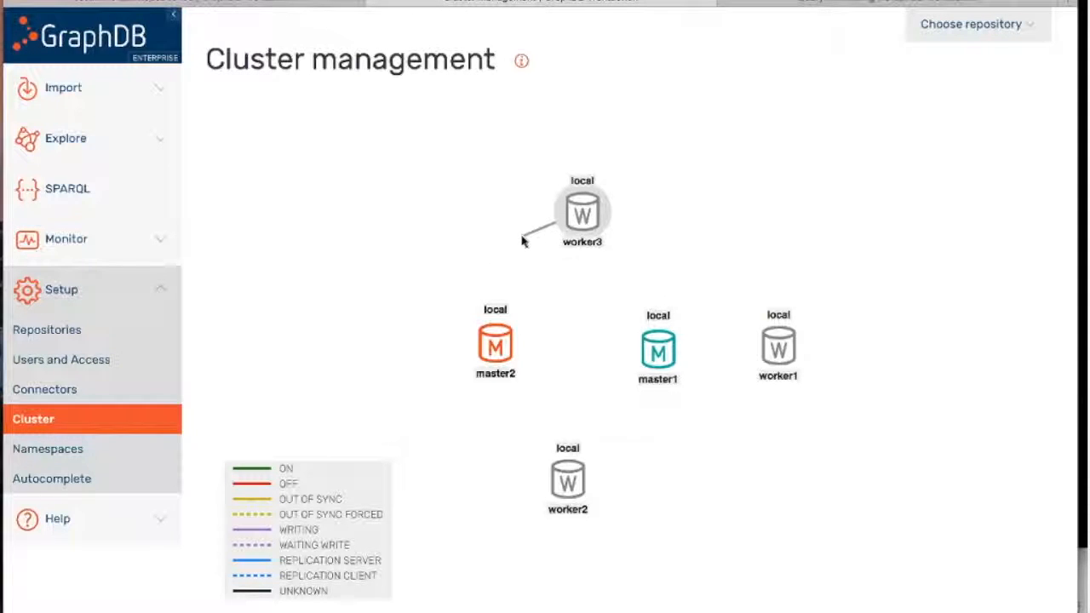
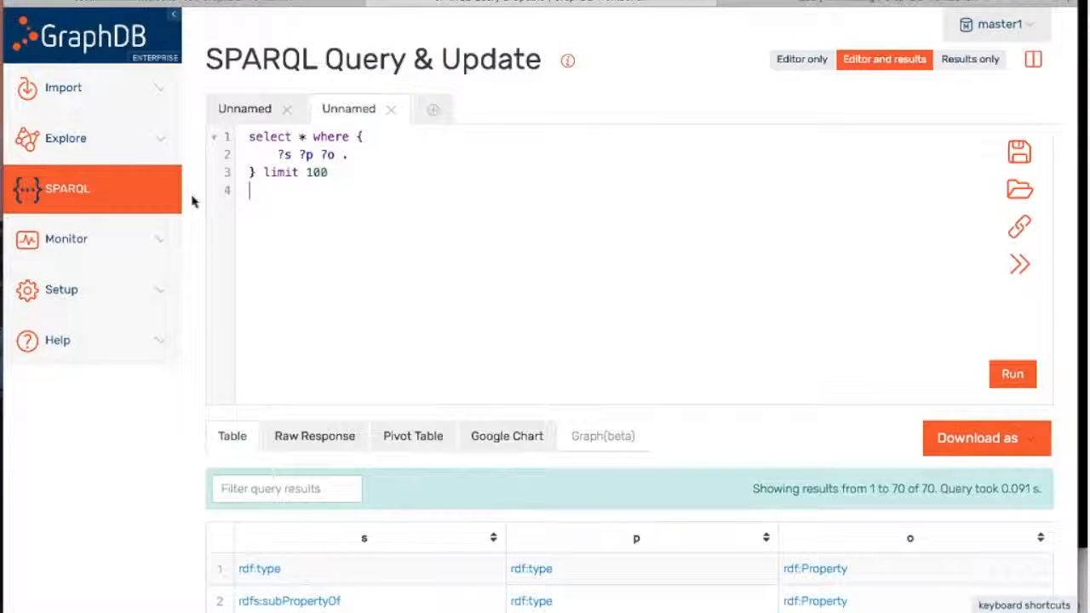
Open OntoRefine for tabular import and choose the USPresident-Wikipedia-URLs-Thmbs-HS CSV file from this computer for a new project.
click(82, 93)
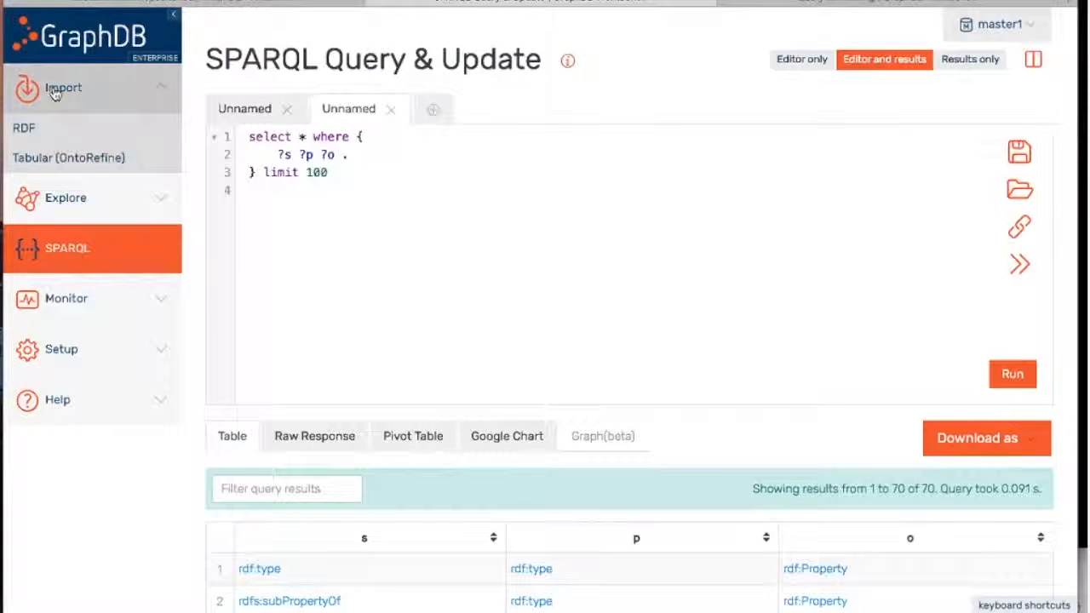
click(83, 159)
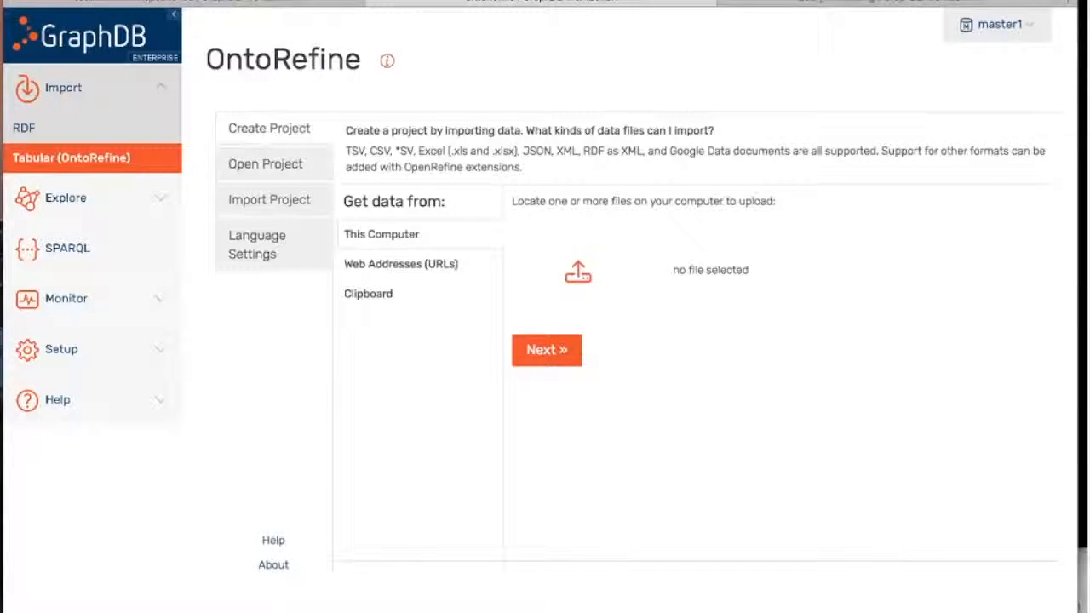
click(579, 281)
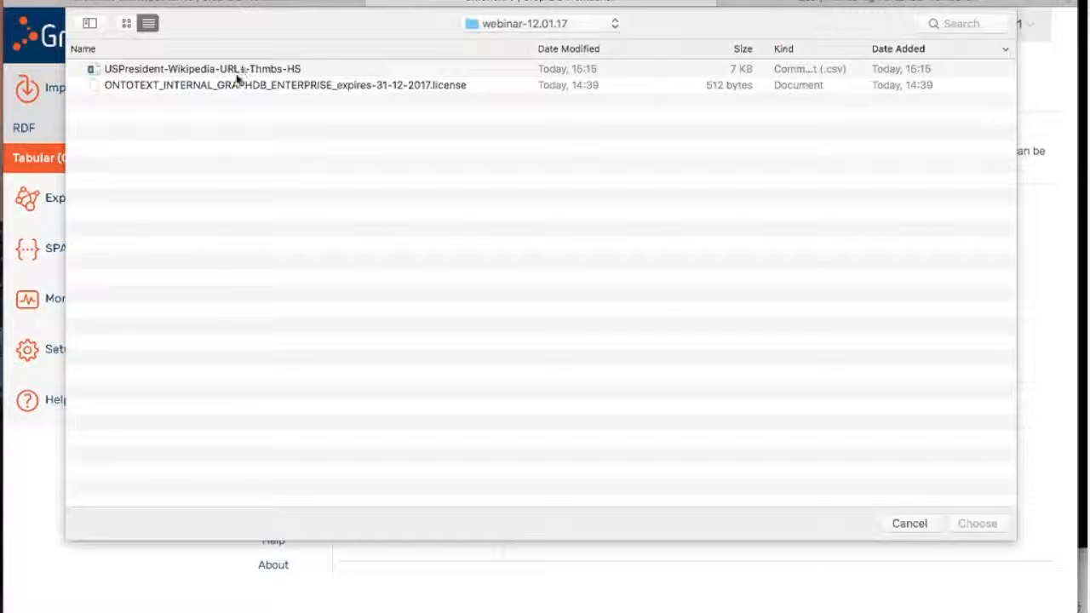
click(239, 77)
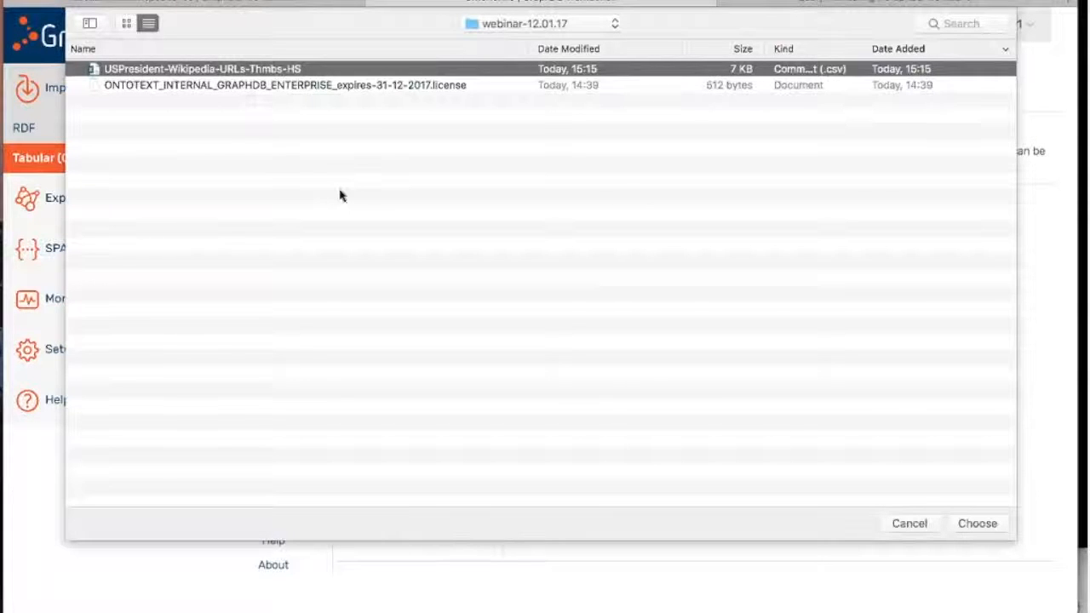
double_click(244, 71)
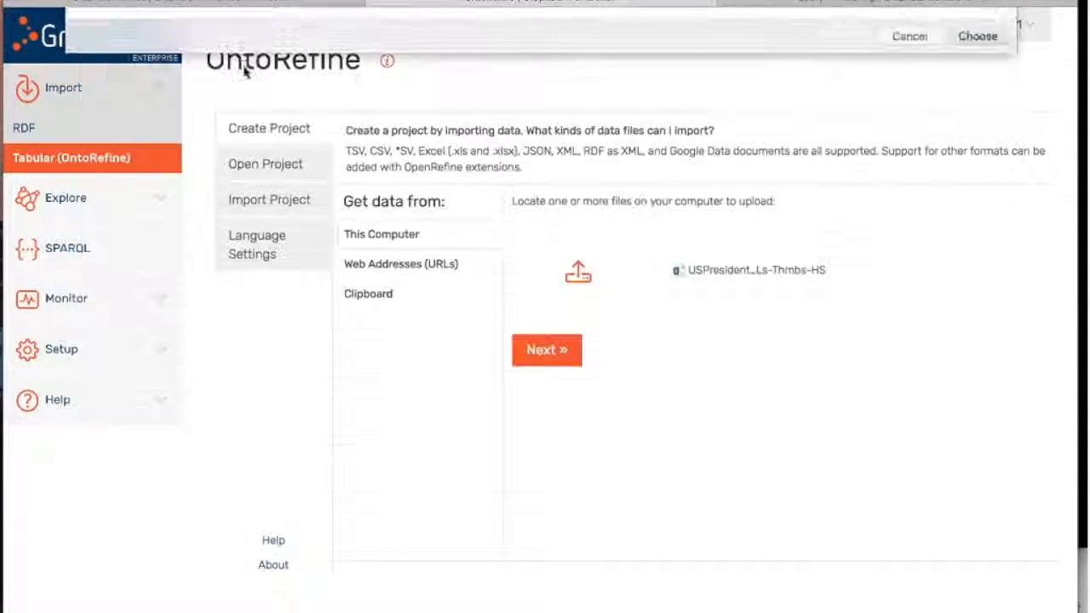
Create the OntoRefine project from the chosen CSV file with the default comma-separated parsing, and collapse the navigation sidebar.
click(538, 356)
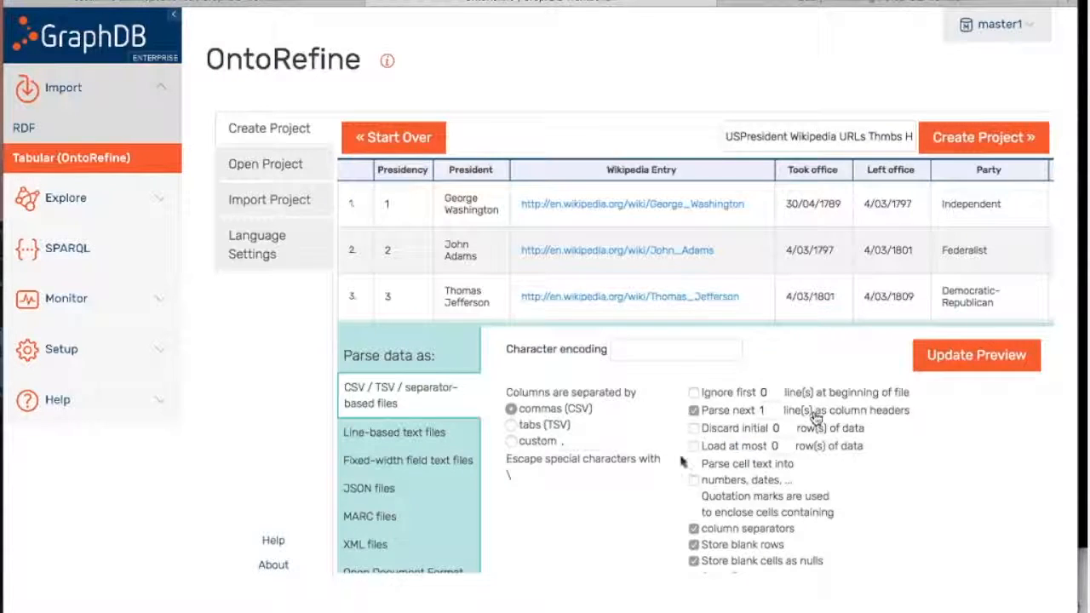
scroll(669, 264, right, 10)
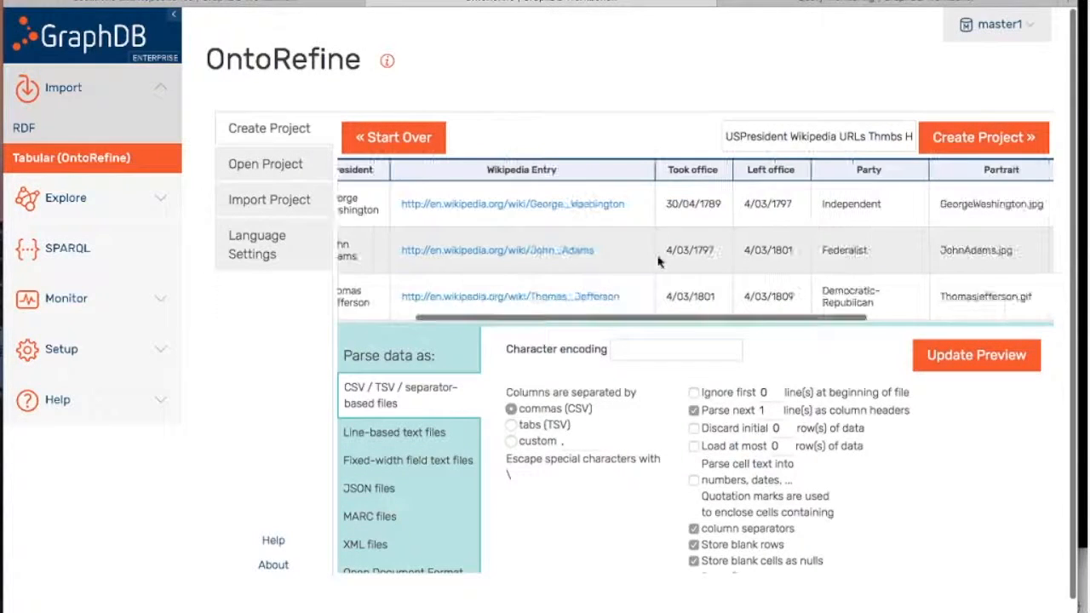
scroll(657, 262, left, 10)
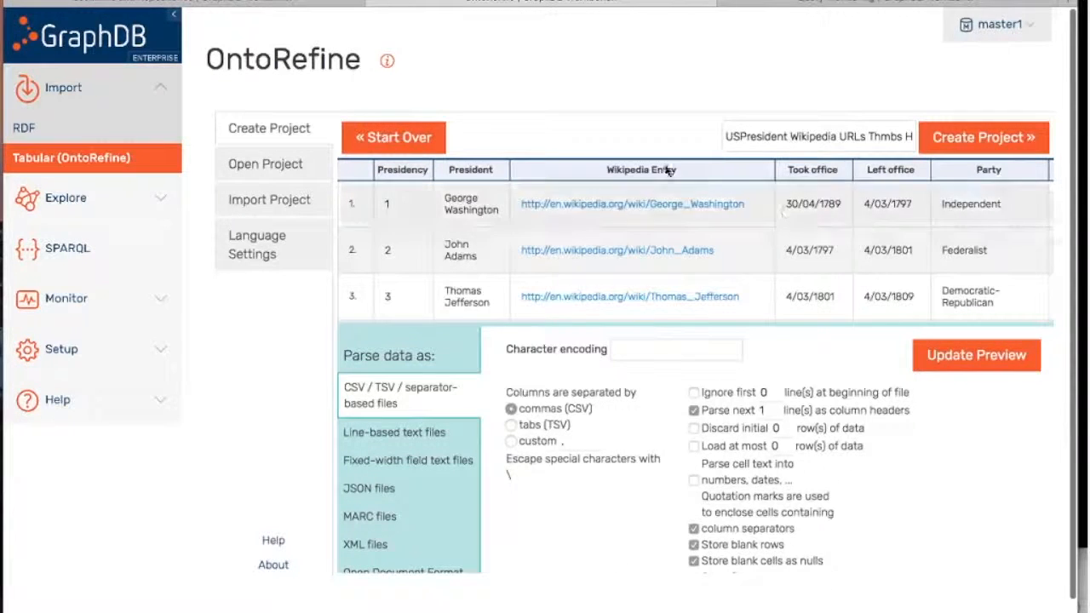
click(980, 140)
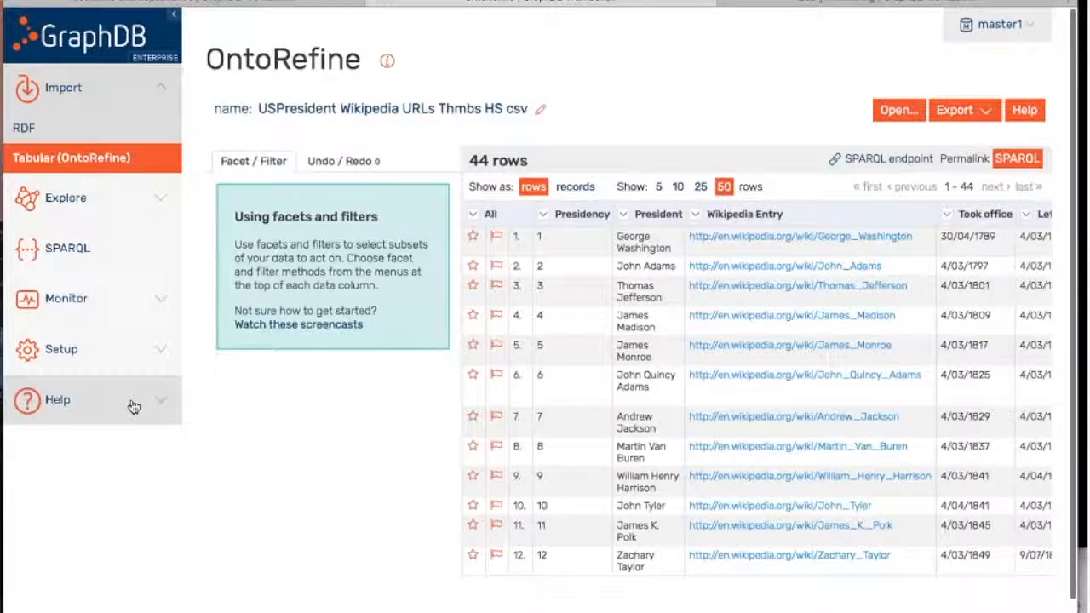
click(176, 22)
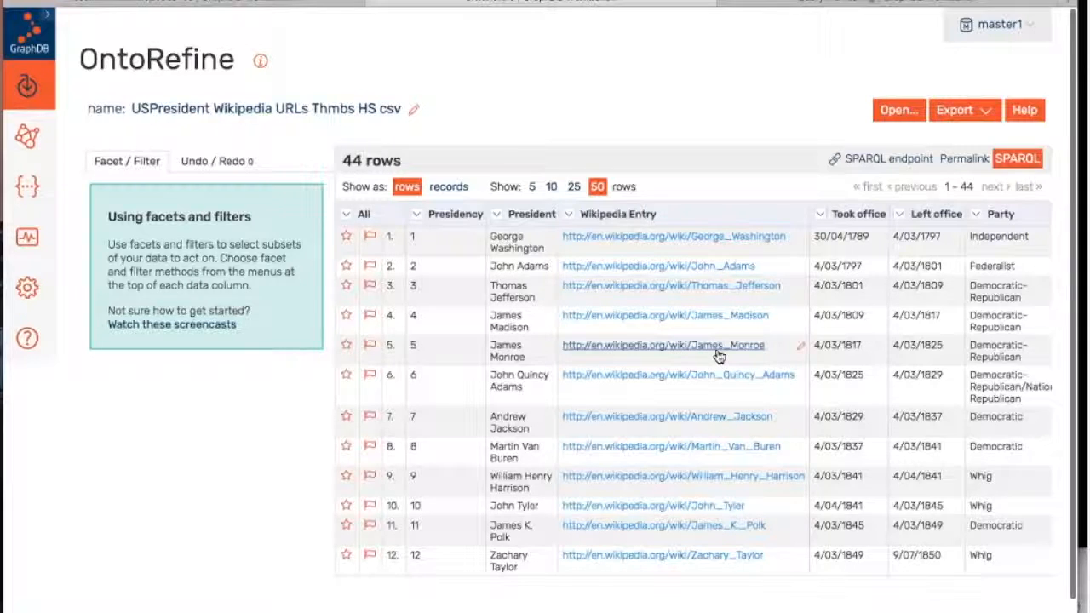
Run the default SPARQL query with LIMIT 10 on the project data and inspect the resulting triples.
click(1023, 166)
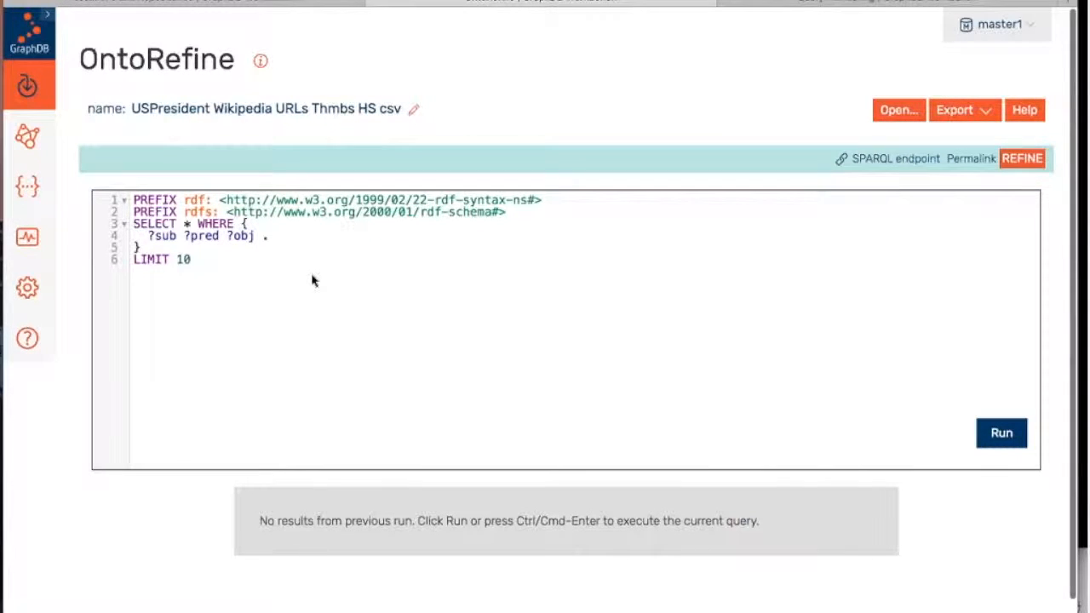
mouse_move(262, 65)
click(980, 441)
scroll(715, 376, down, 1)
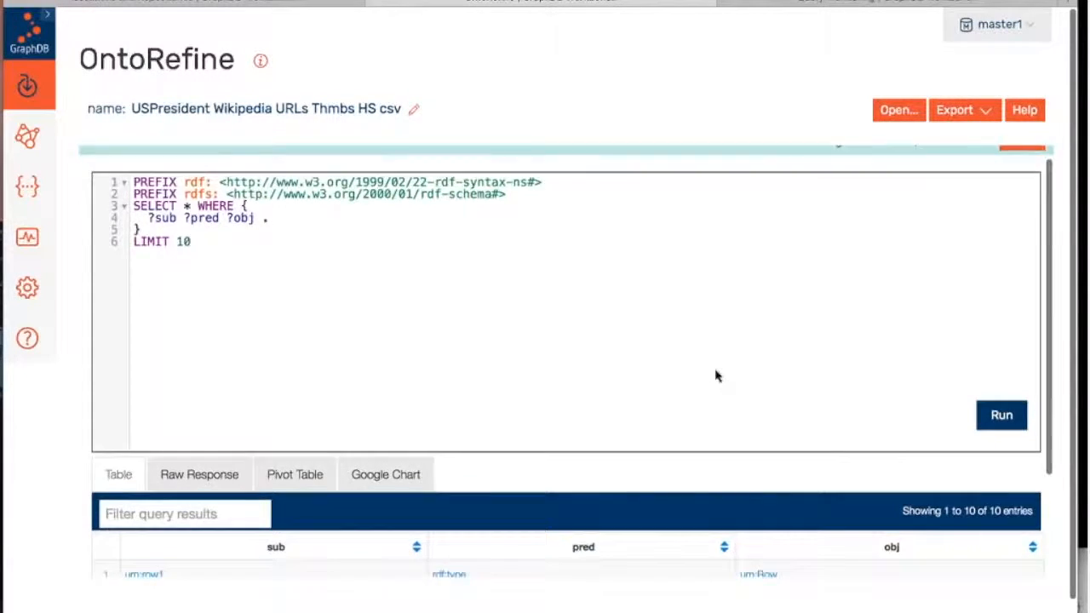
scroll(715, 375, down, 5)
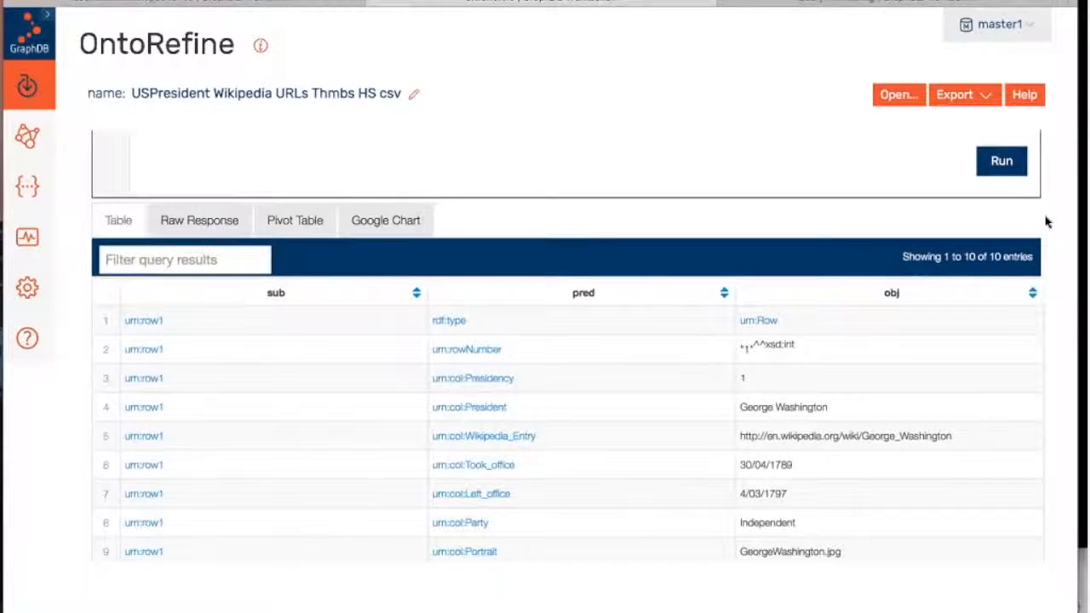
scroll(1047, 222, up, 5)
Return to the project's row table and review its columns from Presidency through Home State.
click(1025, 147)
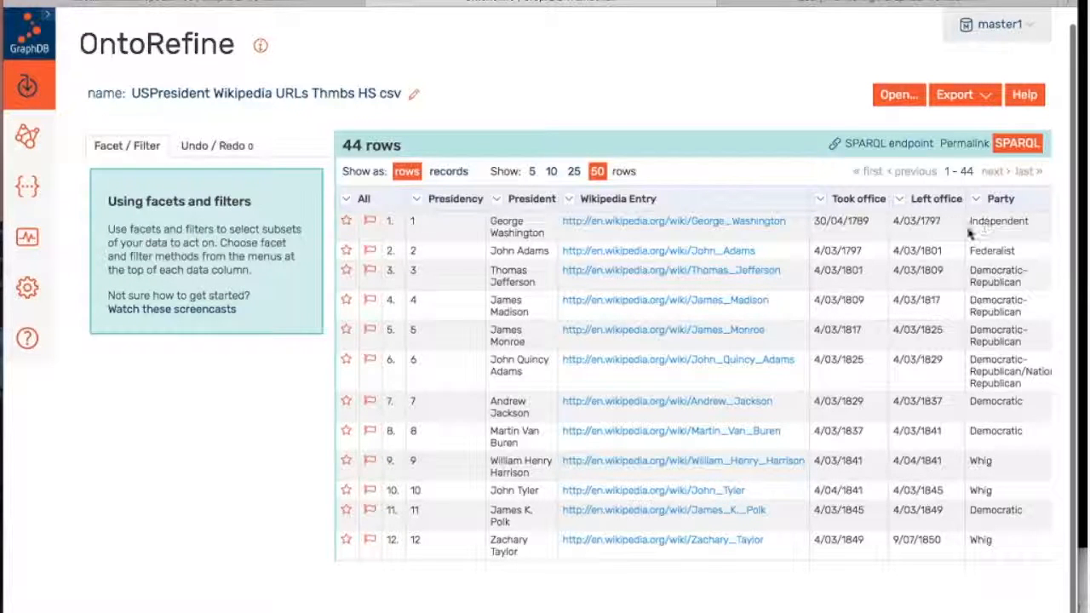
scroll(1022, 230, right, 1)
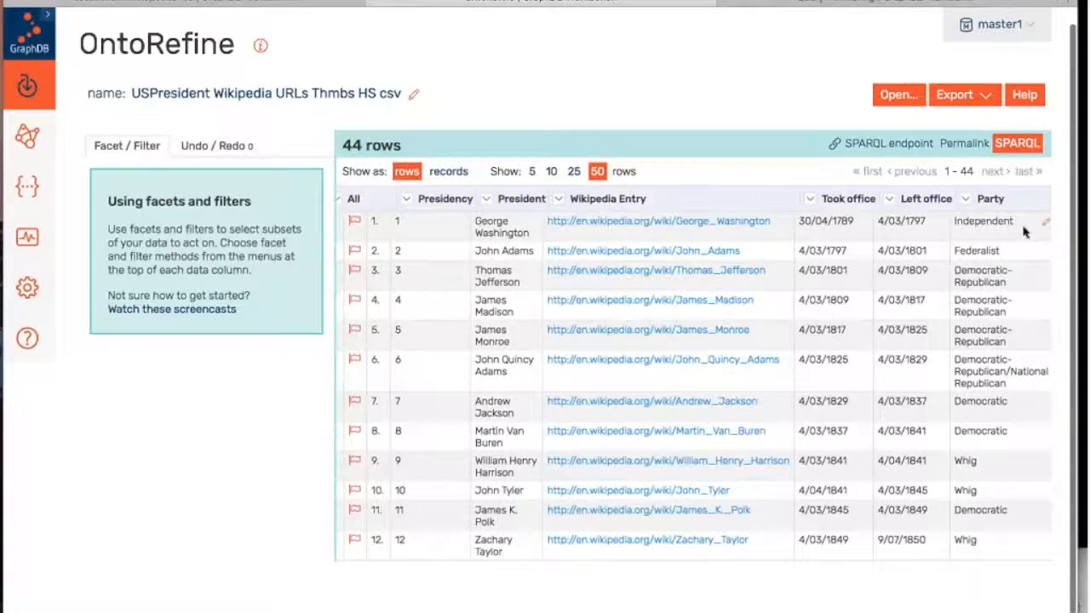
scroll(1025, 231, right, 5)
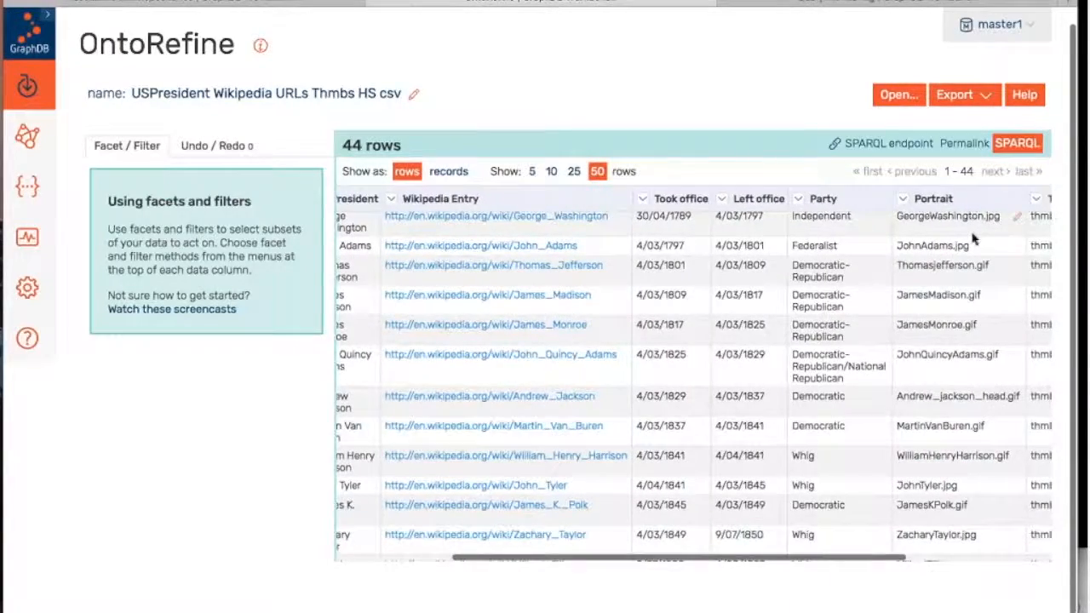
scroll(973, 238, right, 7)
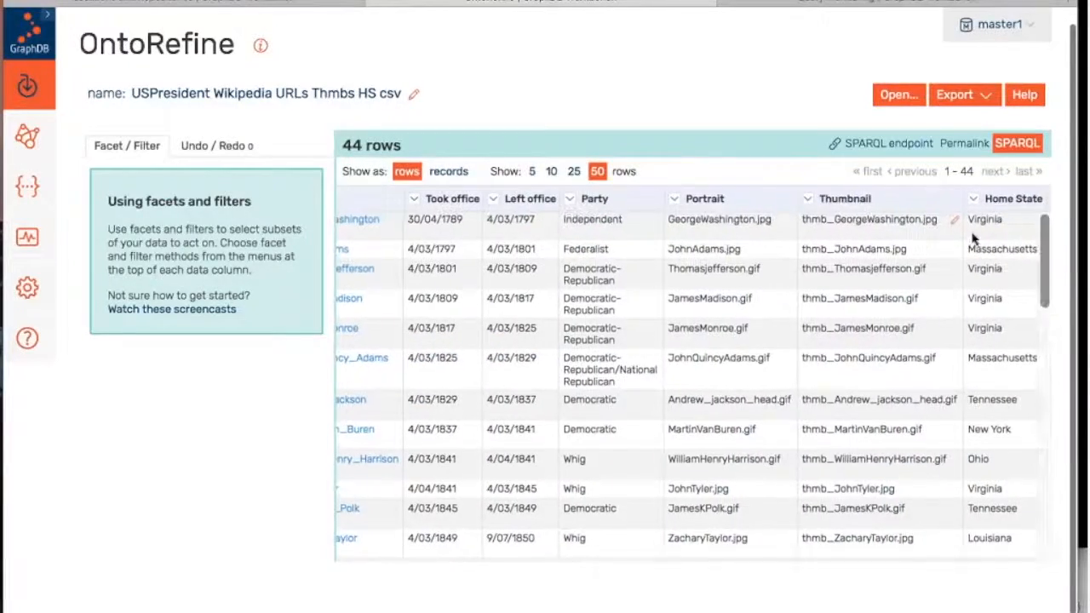
scroll(886, 242, left, 3)
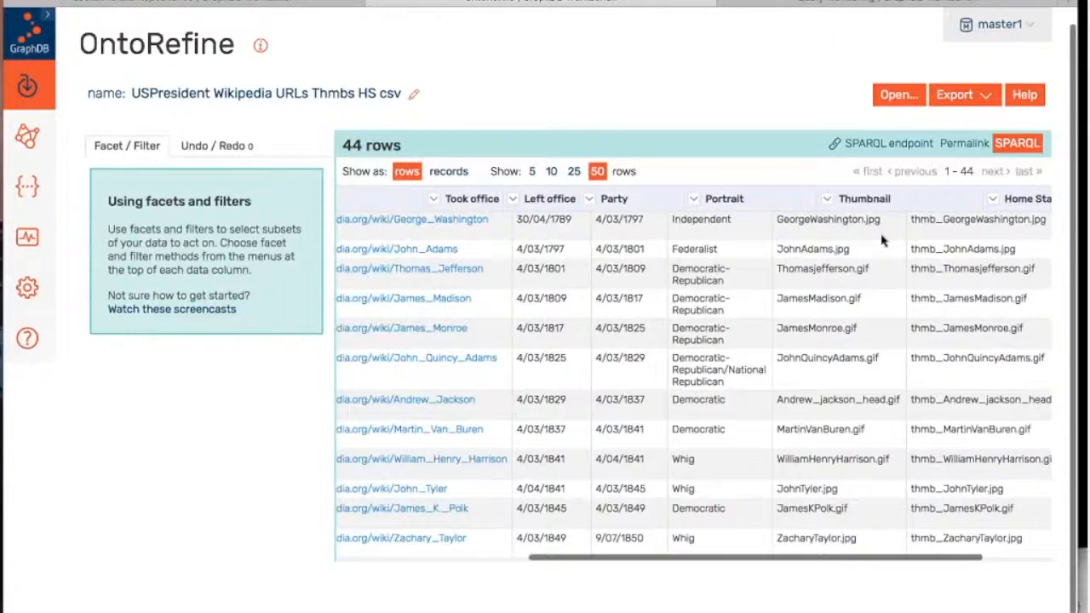
scroll(884, 241, left, 8)
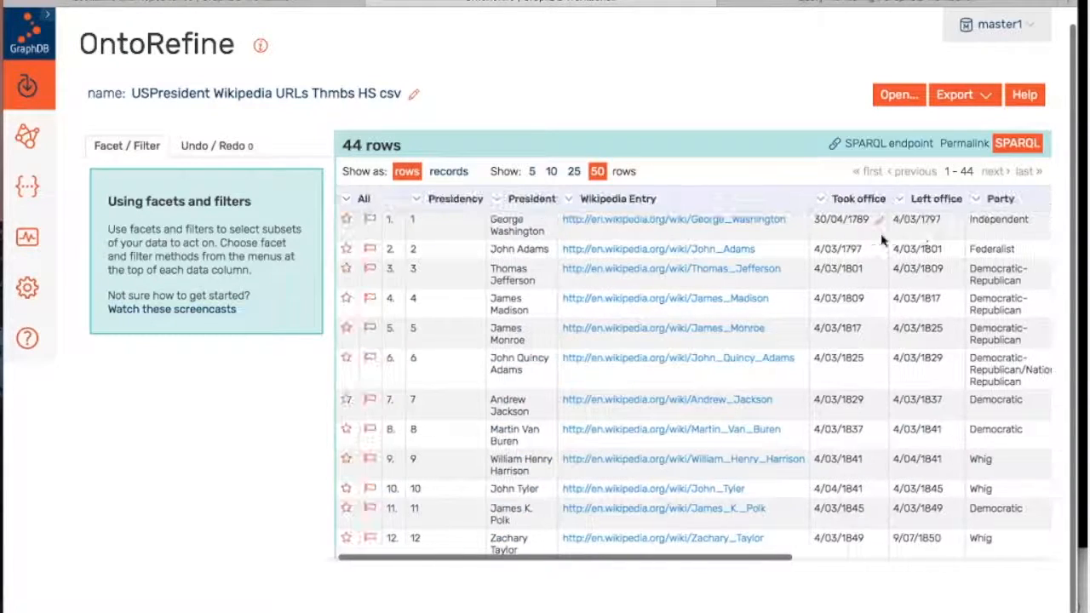
Compare the triples in the SPARQL results with the corresponding rows of the project table.
click(1022, 145)
scroll(724, 421, down, 3)
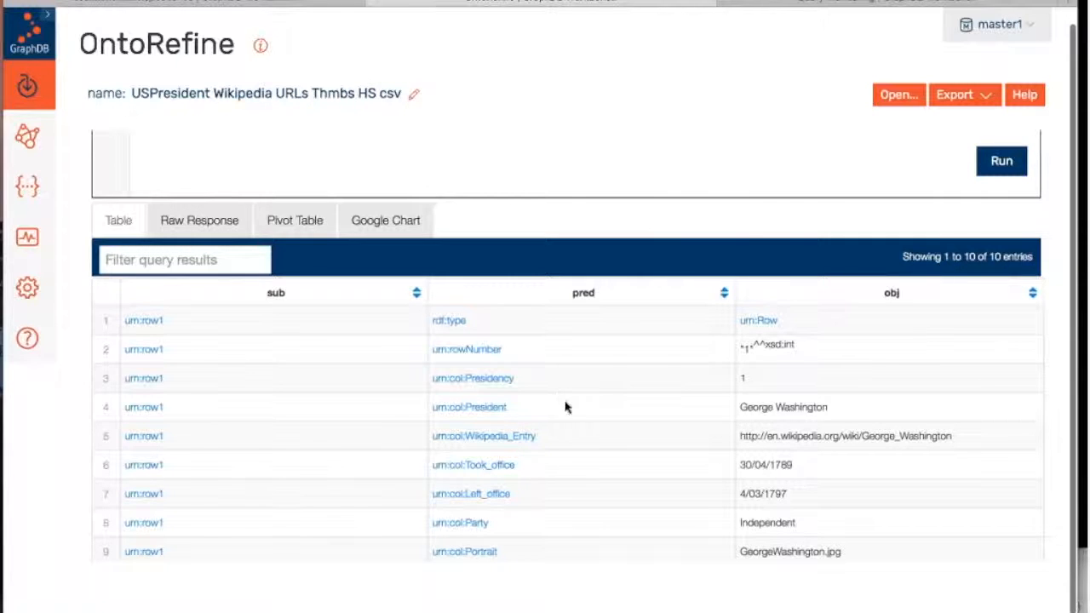
scroll(928, 222, up, 5)
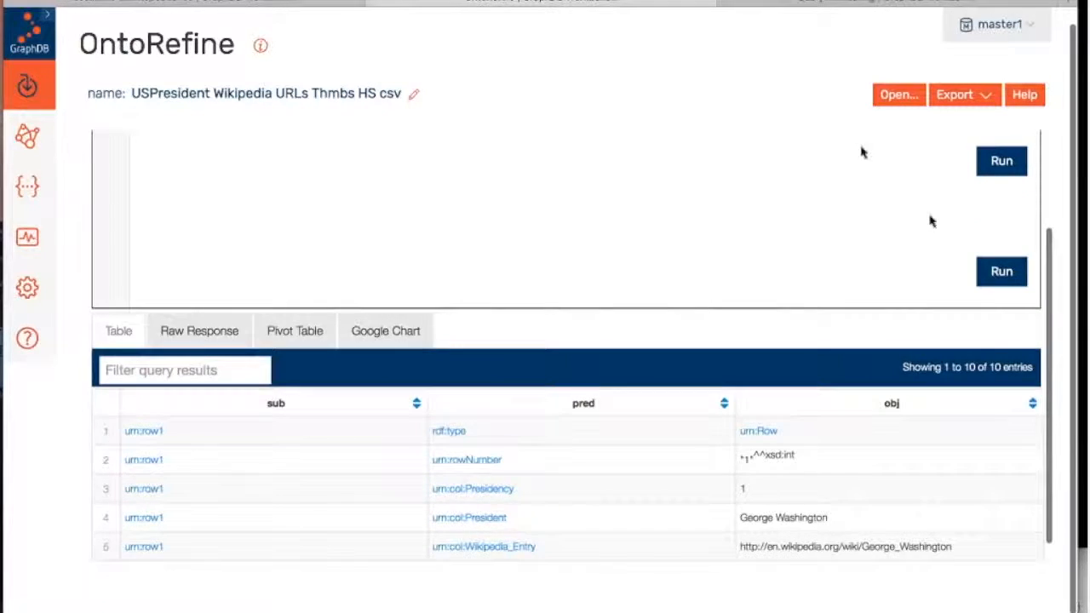
click(1021, 133)
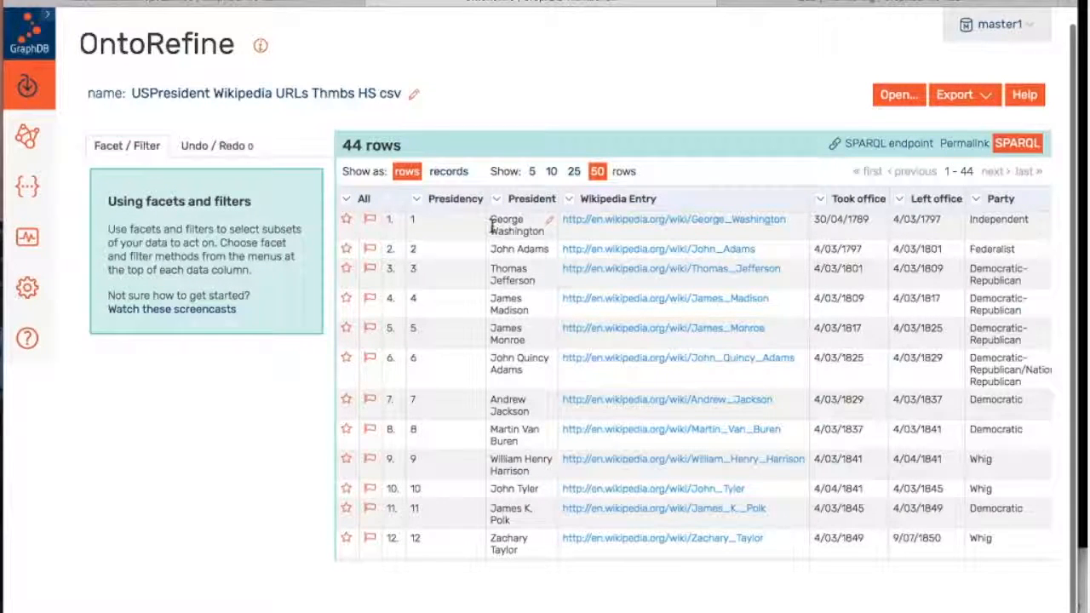
click(1013, 149)
scroll(649, 370, down, 5)
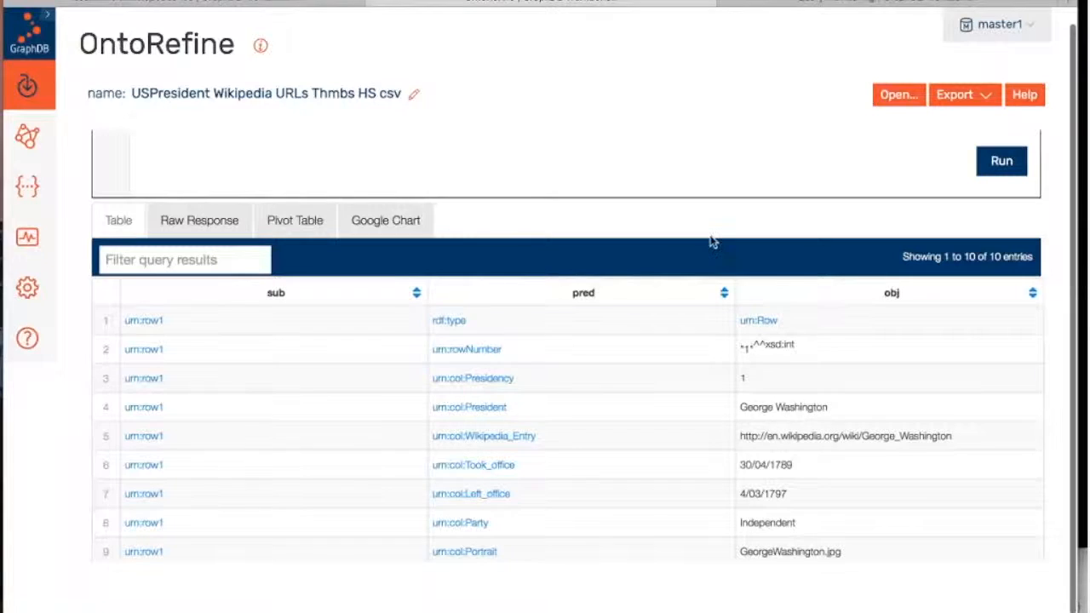
scroll(710, 239, up, 3)
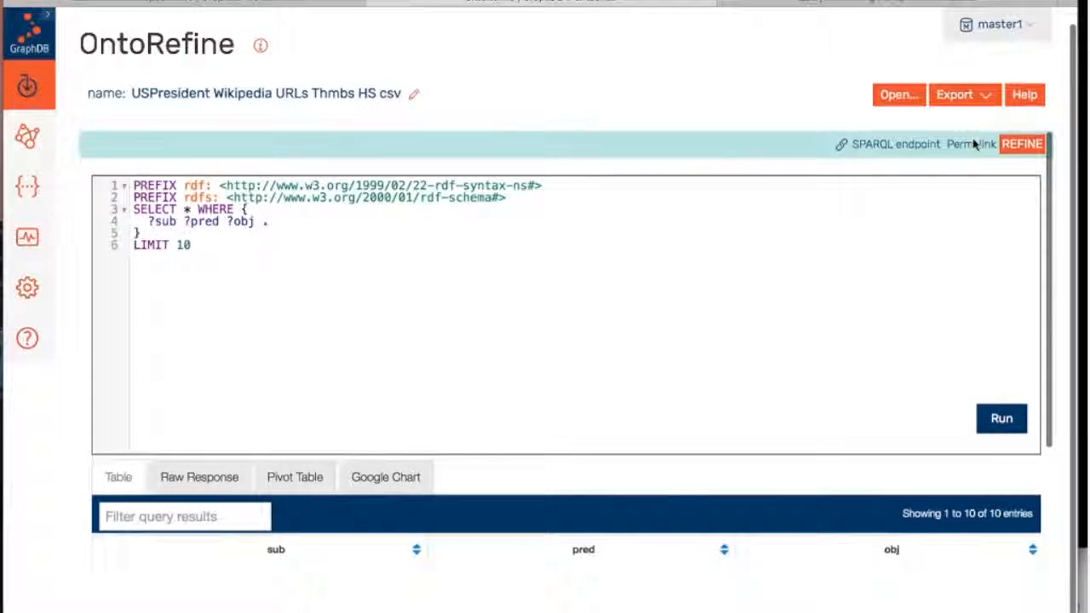
In the project table, change the President cell of row 1 to "George Washington II".
click(1022, 144)
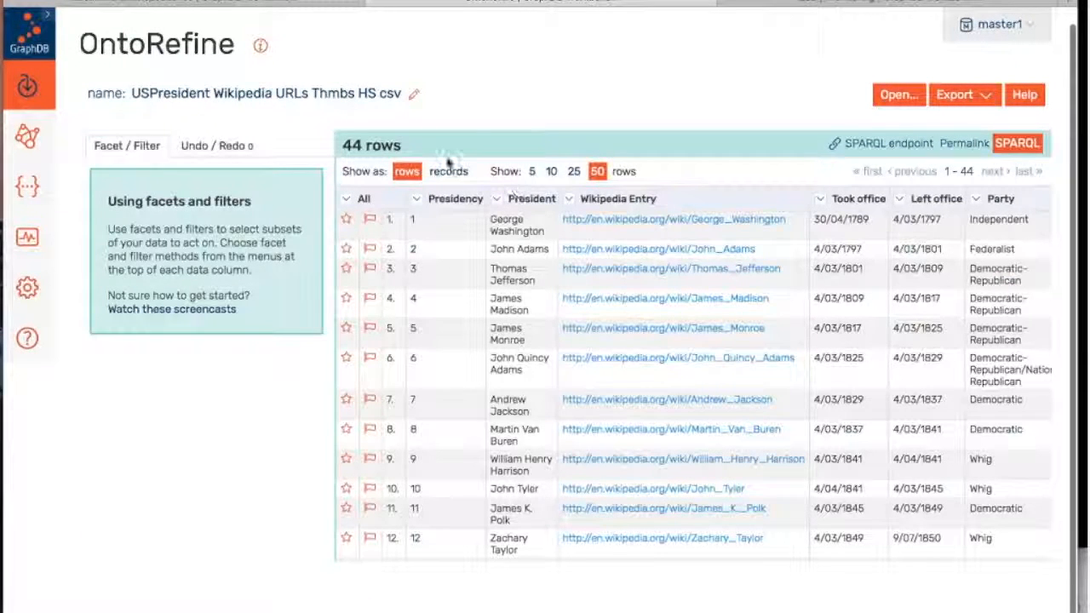
click(549, 222)
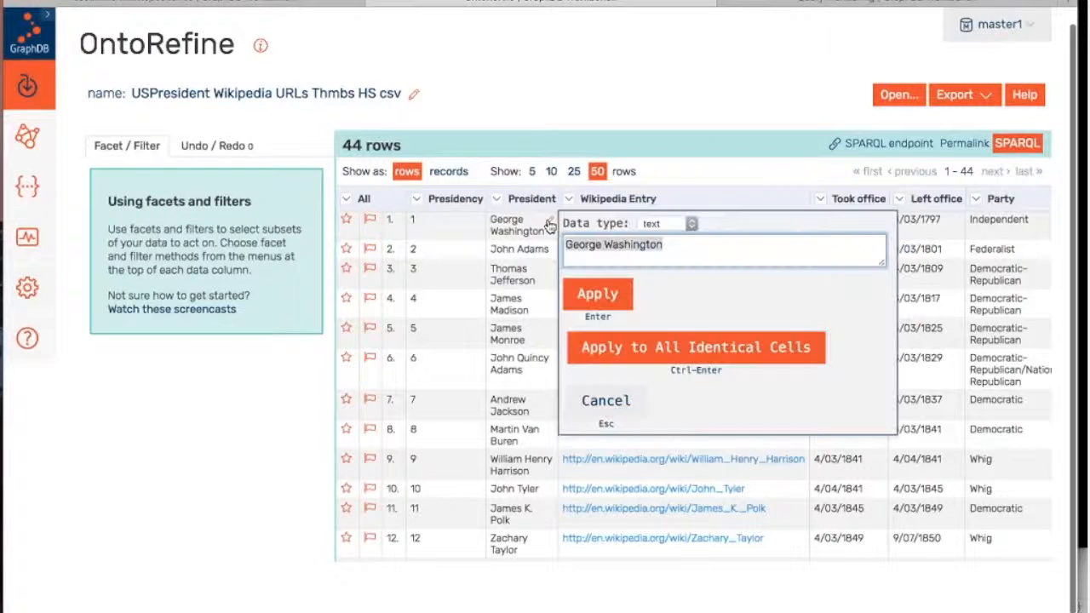
click(715, 248)
text(II)
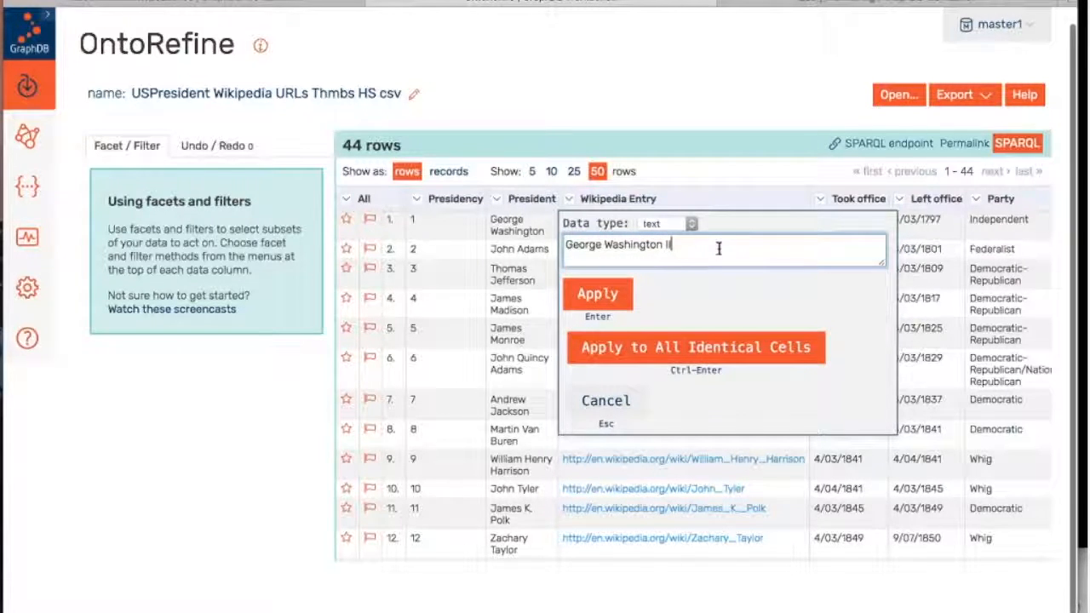
click(590, 294)
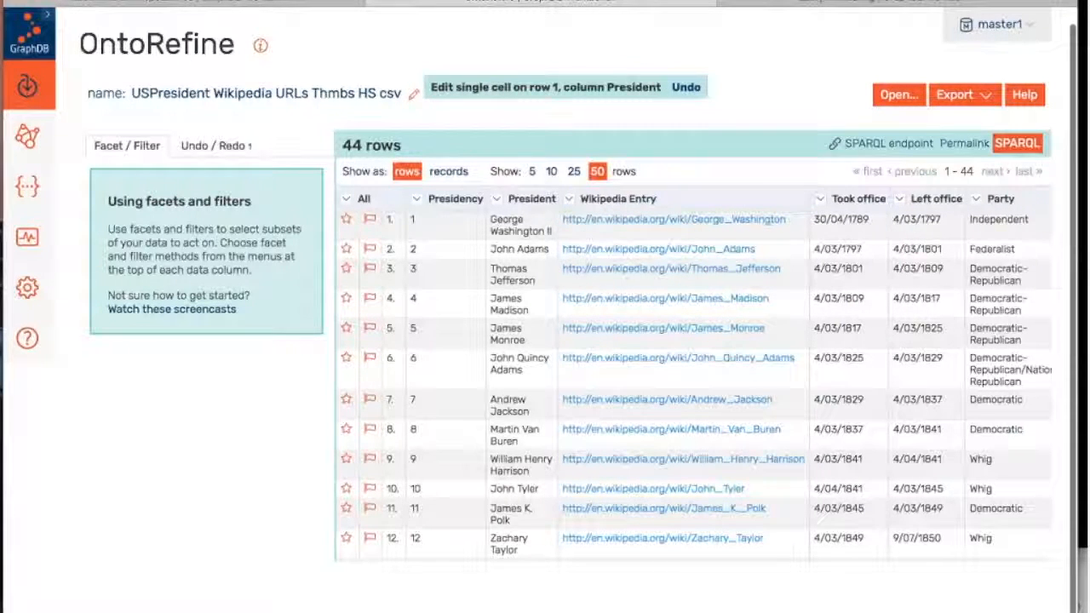
Rerun the project's SPARQL query and check the urn:col:President value for row 1.
click(1016, 145)
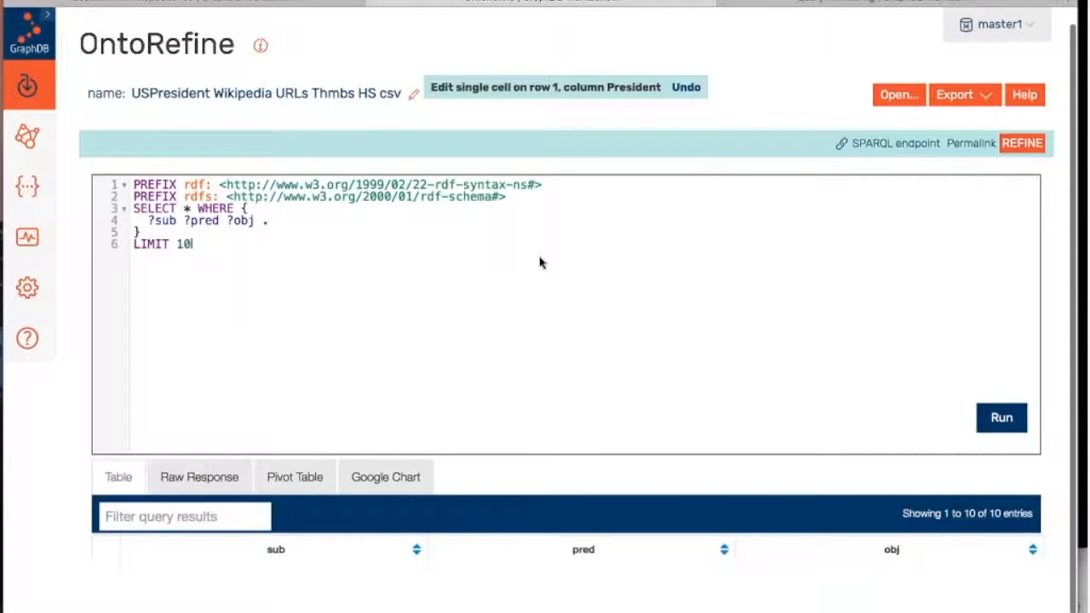
scroll(633, 370, down, 3)
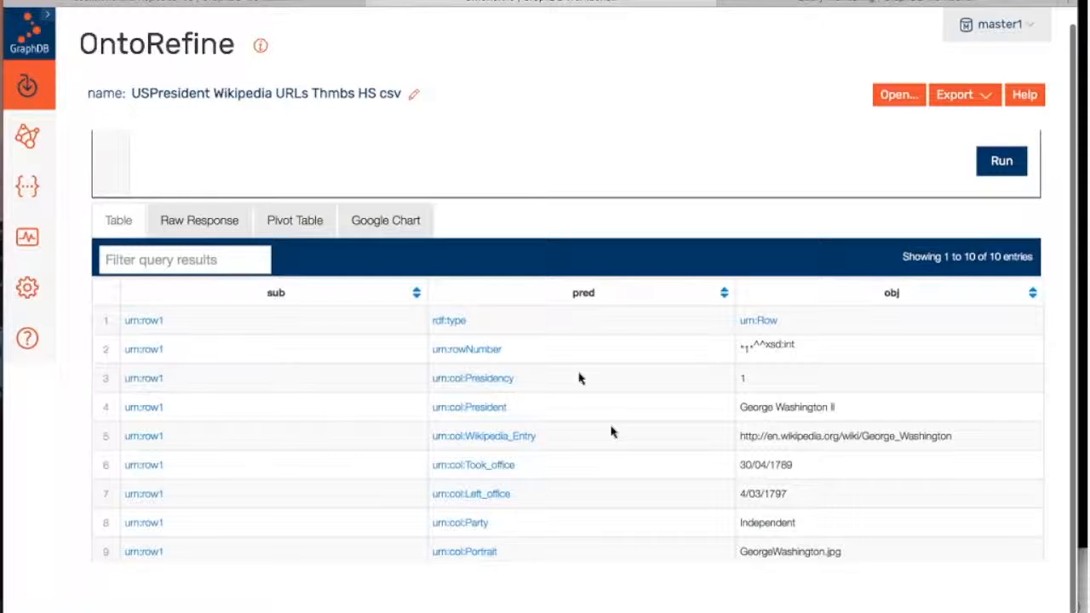
scroll(567, 386, up, 5)
scroll(568, 385, up, 2)
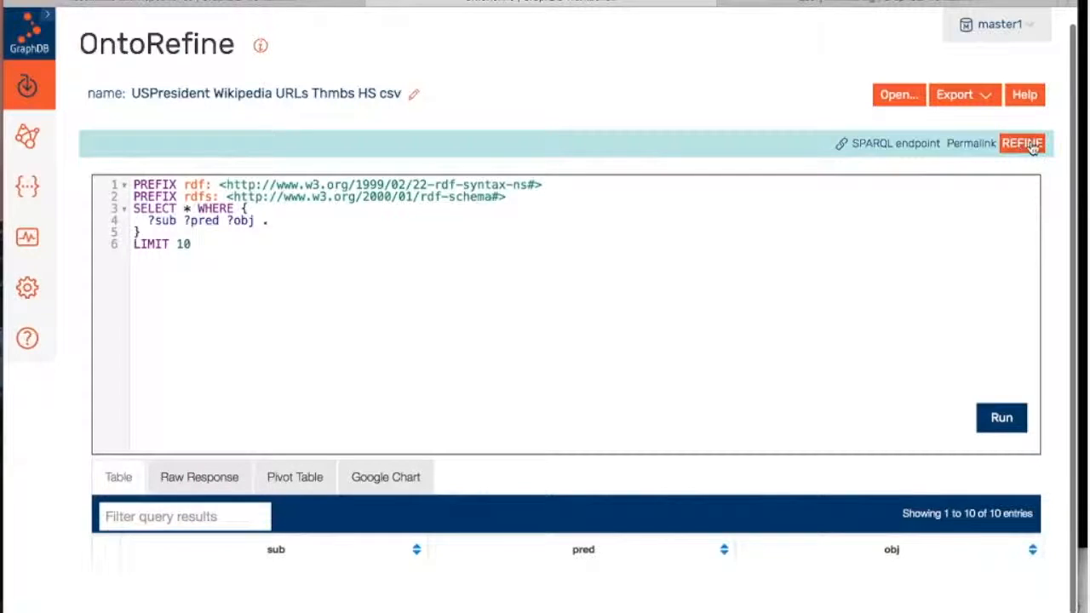
Copy the project's SPARQL endpoint URL, open the SPARQL query editor and check the master1 repository's info.
click(887, 146)
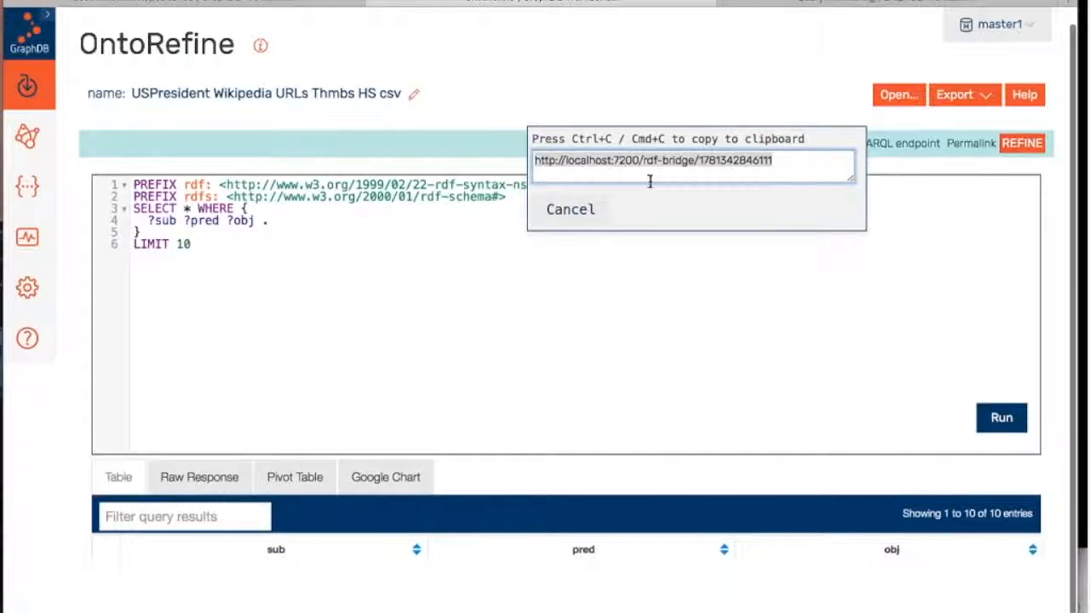
click(567, 218)
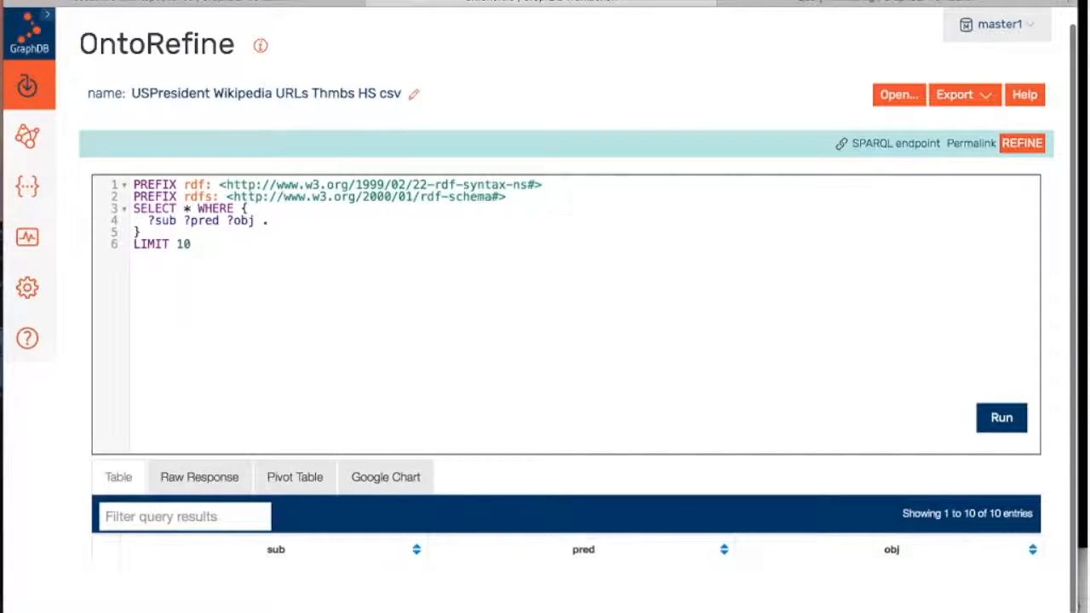
click(25, 194)
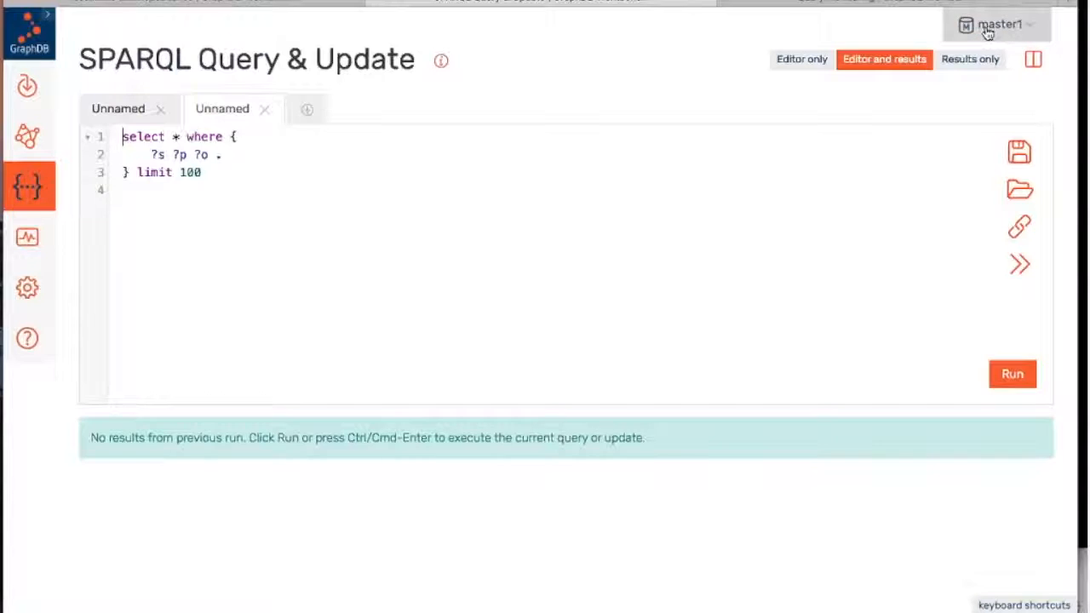
mouse_move(984, 25)
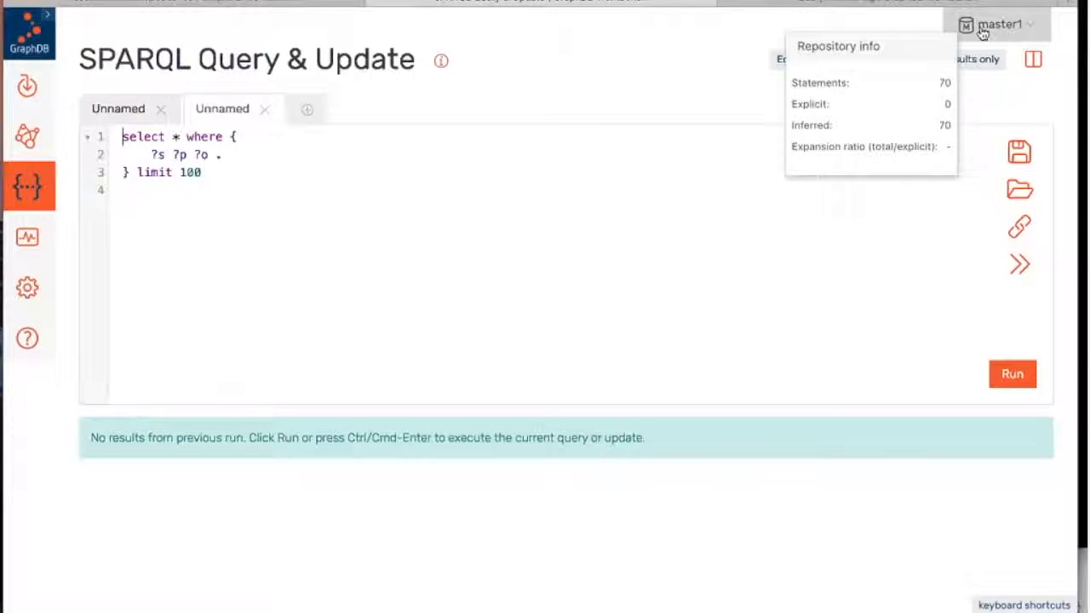
click(424, 261)
click(252, 139)
key(Return)
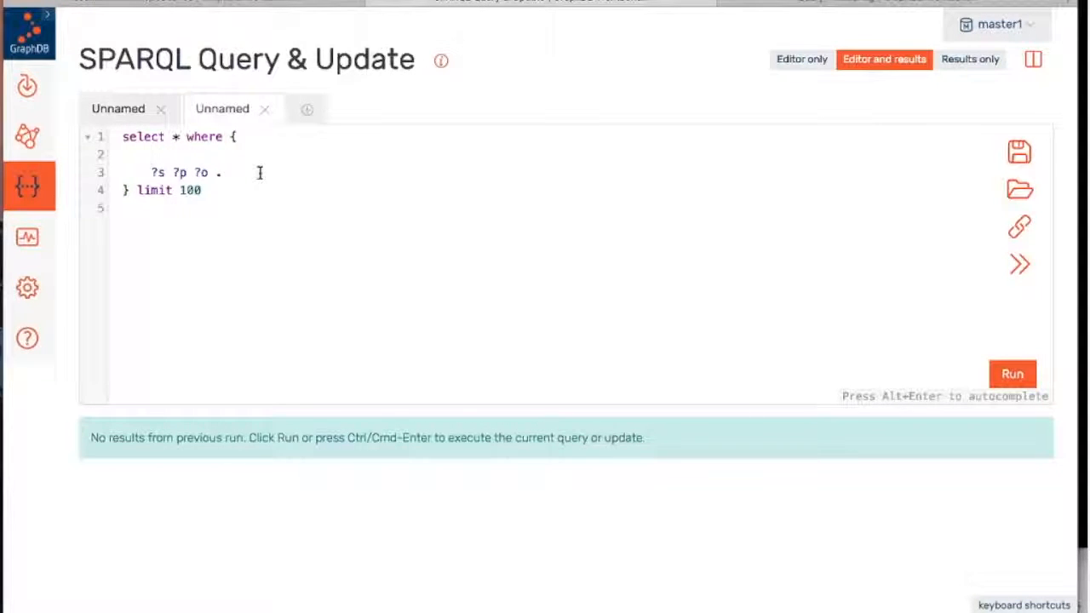
text(servic)
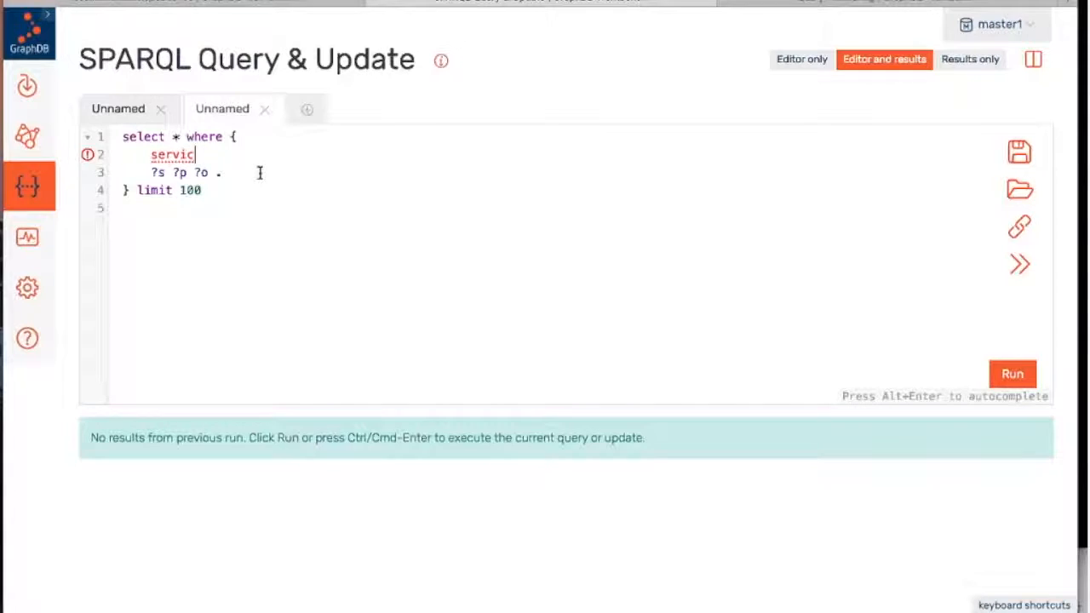
text(e <)
key(ctrl+v)
text(> )
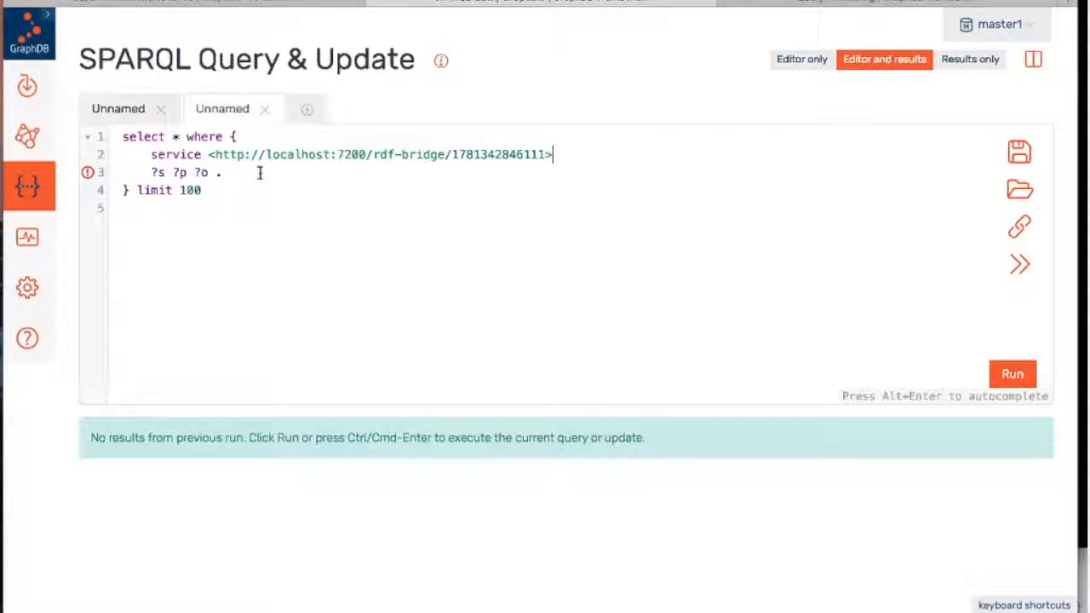
Enclose the ?s ?p ?o pattern in the service clause's braces, indent it and run the federated query.
text({)
click(259, 173)
key(Return)
text(})
key(Up)
key(Left)
key(Tab)
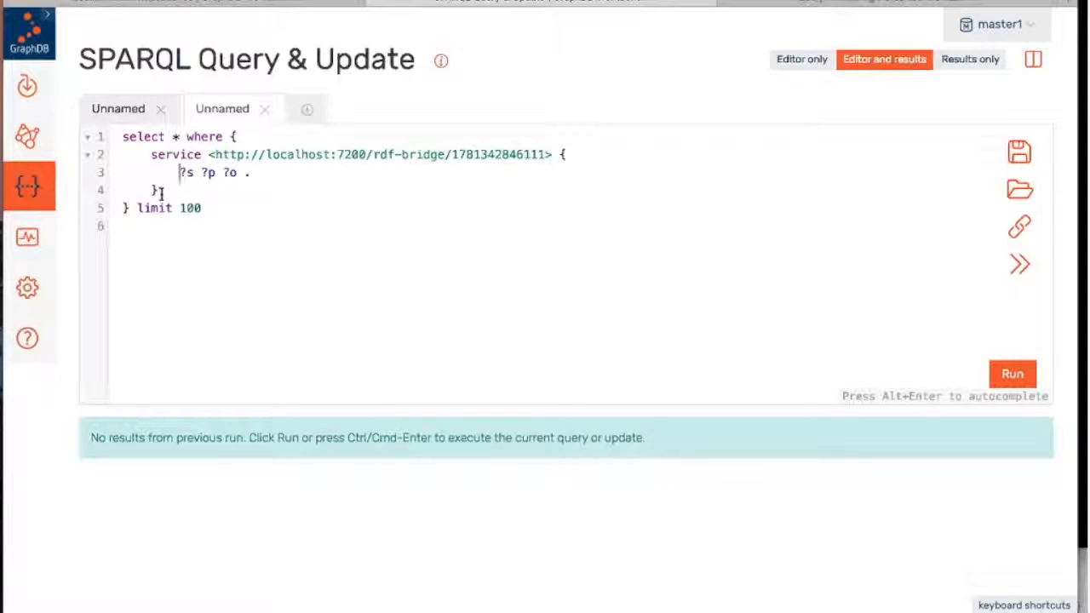
key(ctrl+Return)
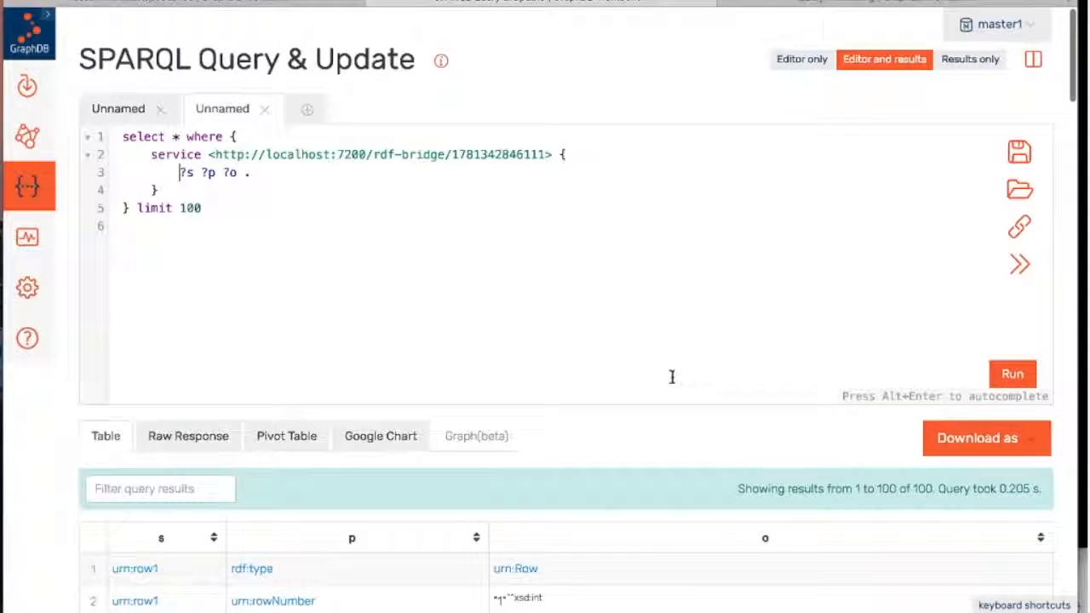
Review the federated query's result rows against the OntoRefine project ID in the service URL.
scroll(671, 379, down, 6)
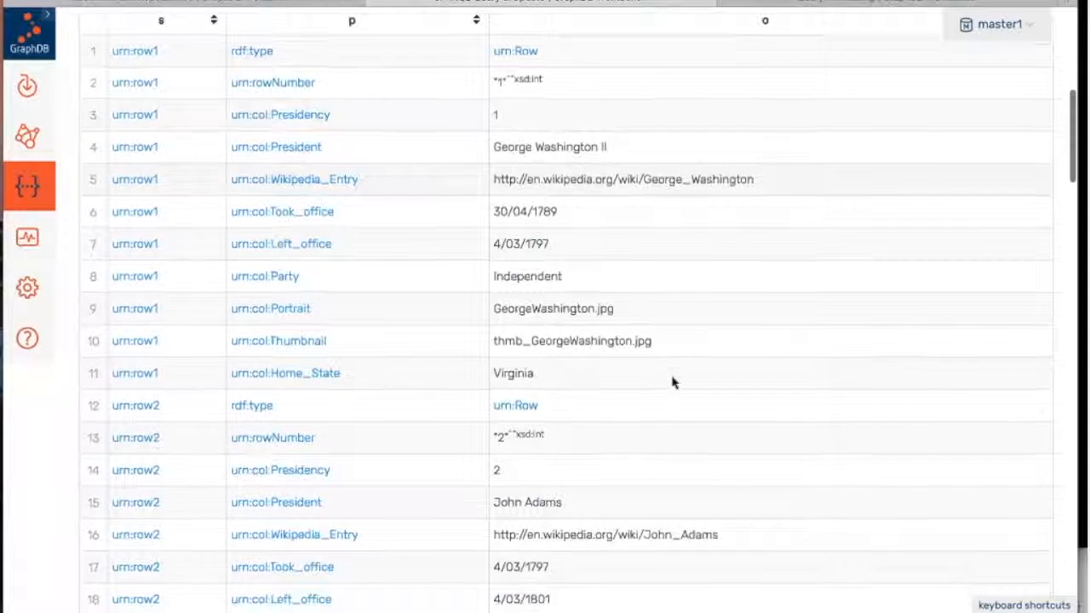
scroll(672, 382, up, 2)
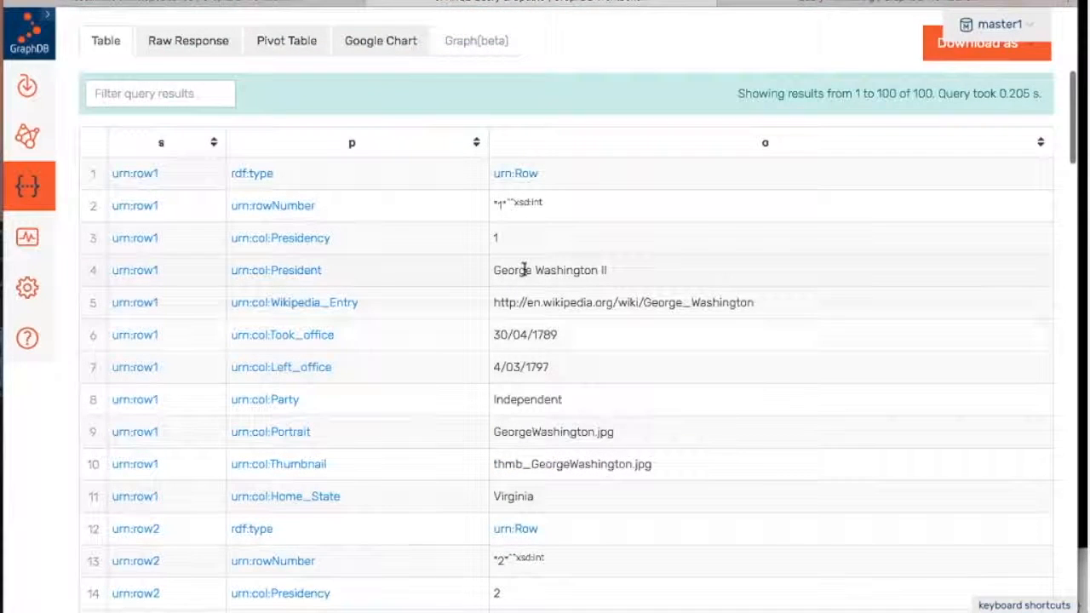
scroll(576, 292, up, 5)
double_click(496, 160)
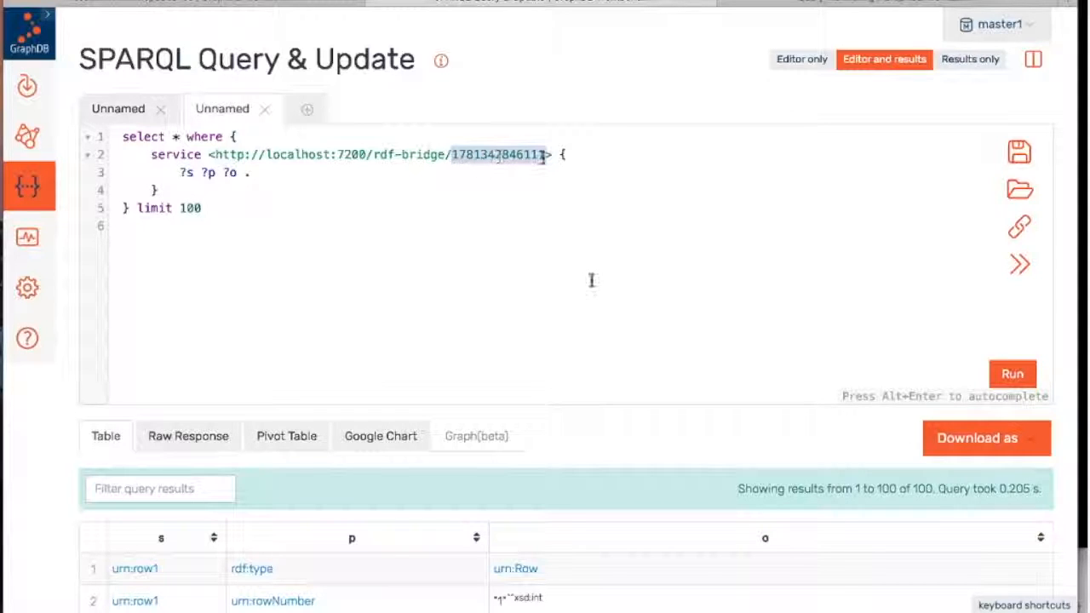
scroll(660, 296, down, 1)
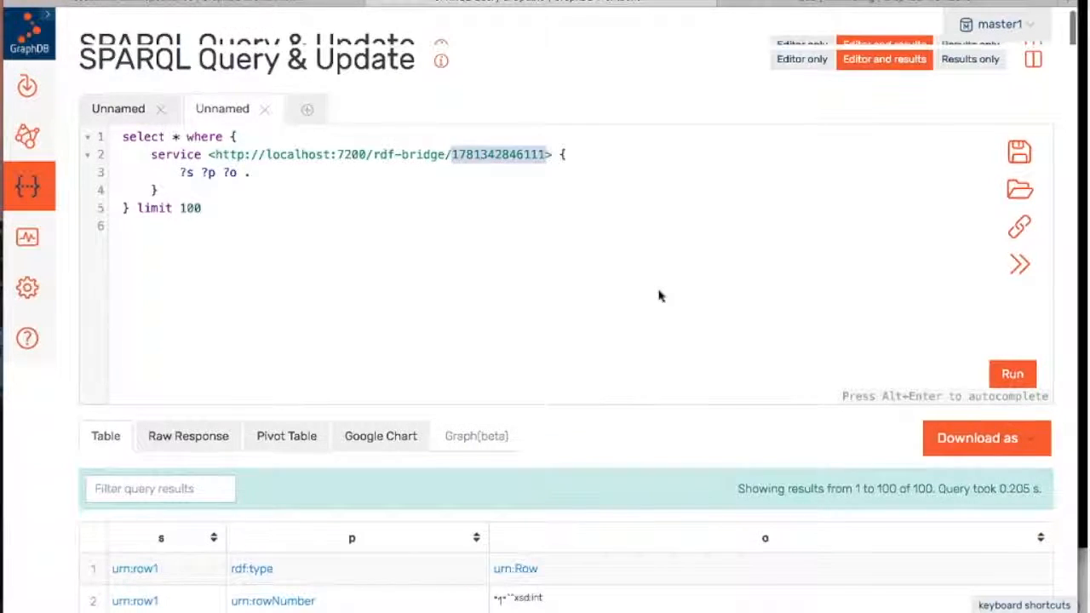
scroll(661, 296, down, 6)
scroll(661, 295, down, 7)
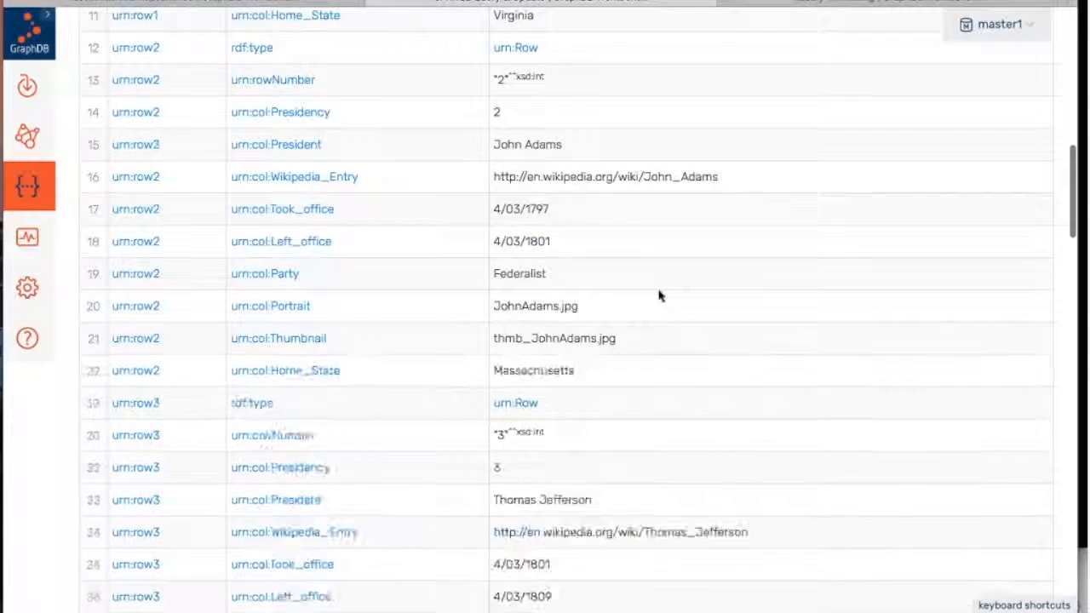
scroll(661, 295, up, 14)
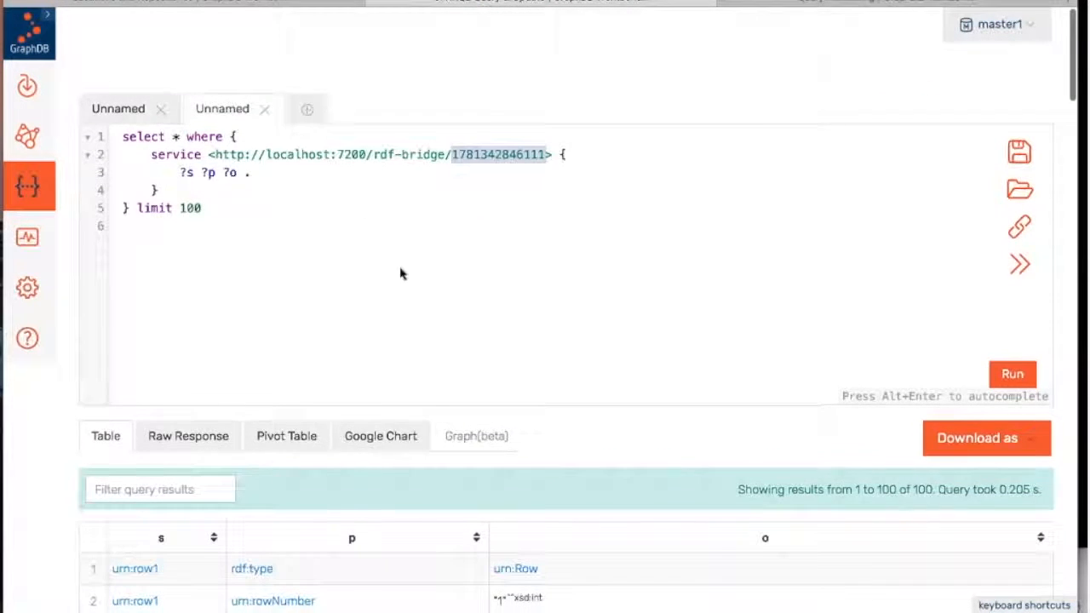
Replace the query's select * where opening with an insert { } where clause, leaving an empty line inside the insert block.
scroll(383, 259, down, 1)
click(221, 85)
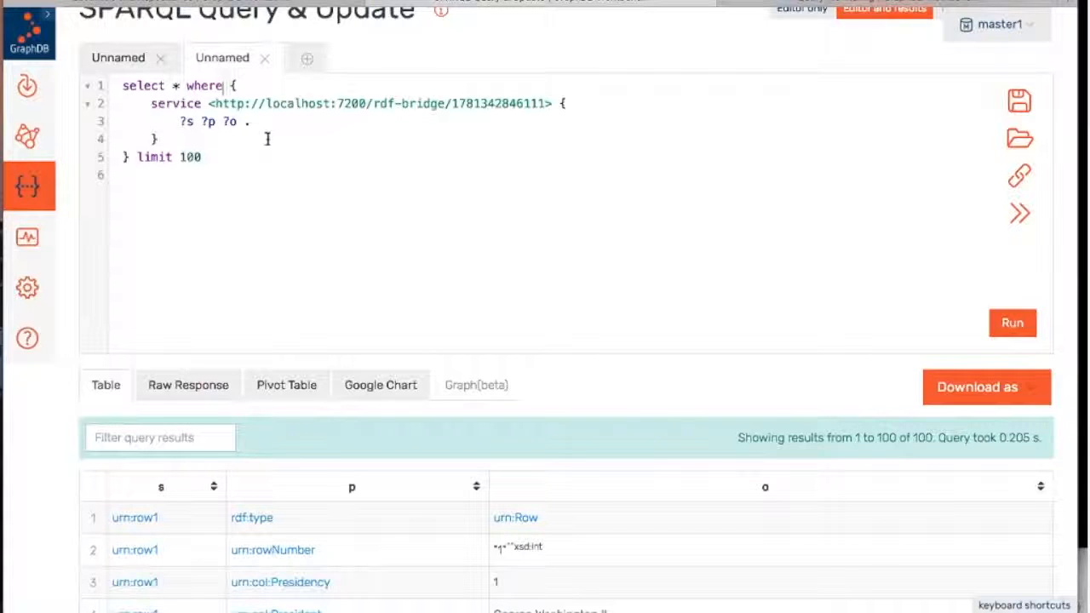
key(shift+Home)
text(insert {} whe)
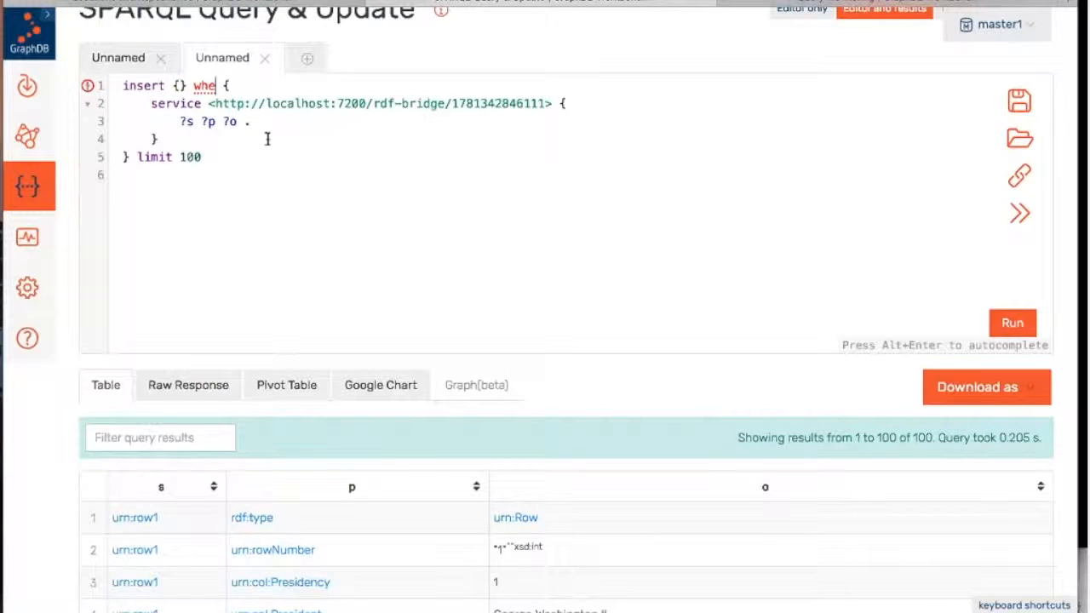
text(re)
key(Left)
key(Left)
key(Left)
key(Left)
key(Left)
key(Left)
key(Left)
key(Return)
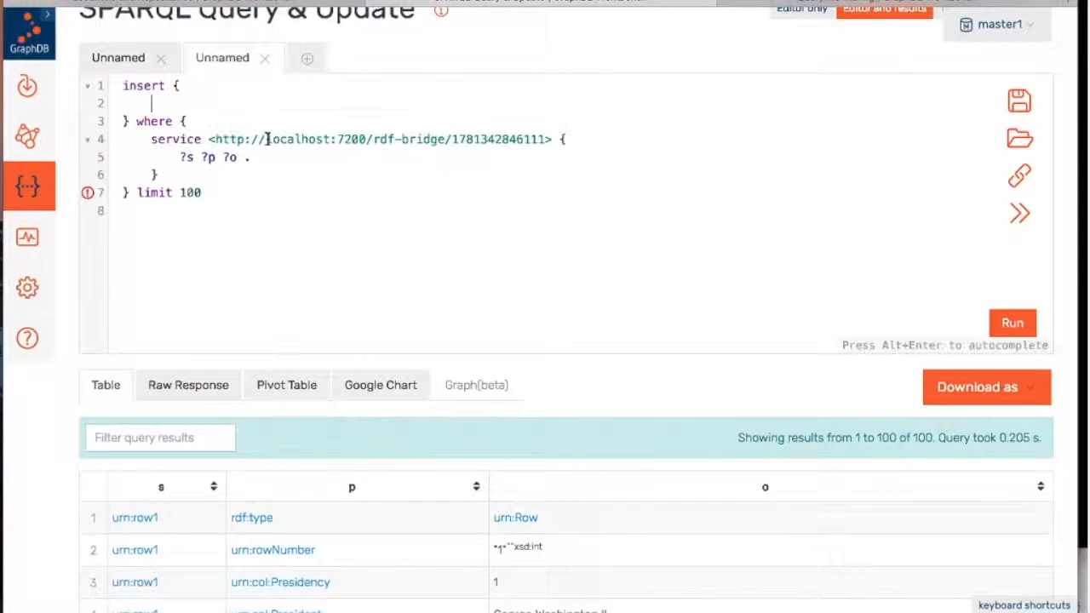
Remove limit 100 from the end of the update and enter ?s ?p ?o as the insert template.
key(Left)
key(shift+End)
key(Delete)
key(Up)
key(Up)
key(Up)
key(Up)
key(Up)
key(End)
text(?s ?)
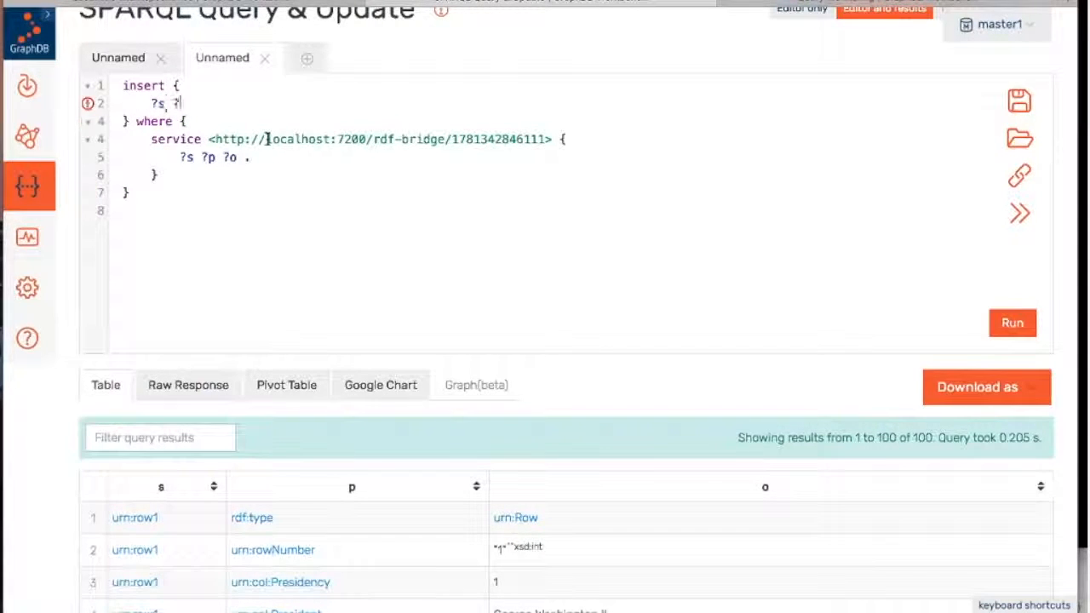
text(p ?o)
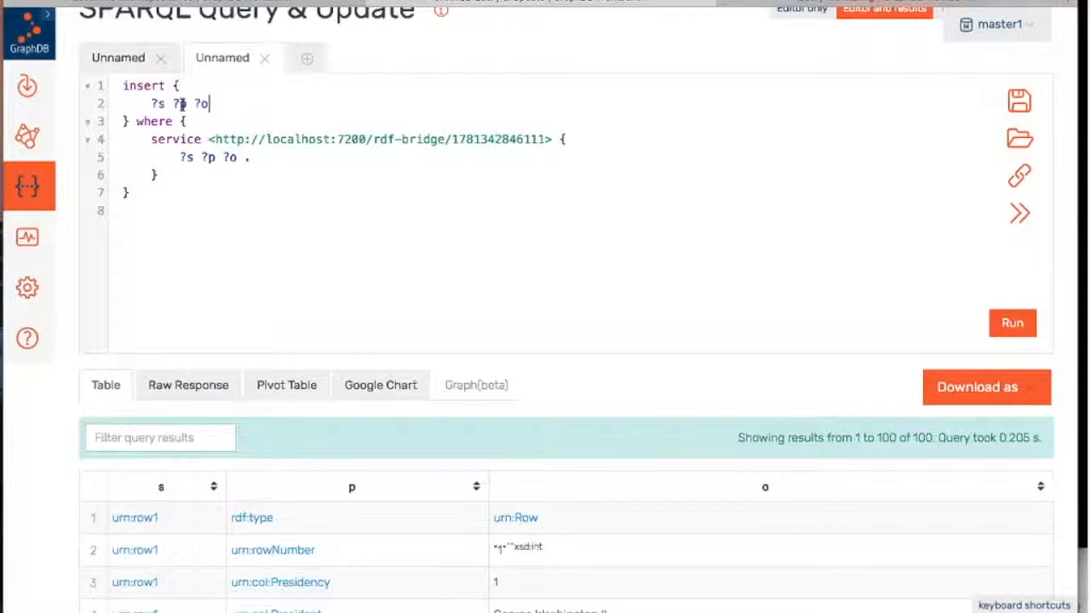
Examine the row and column triples in the existing results that the insert update would copy.
scroll(270, 129, up, 1)
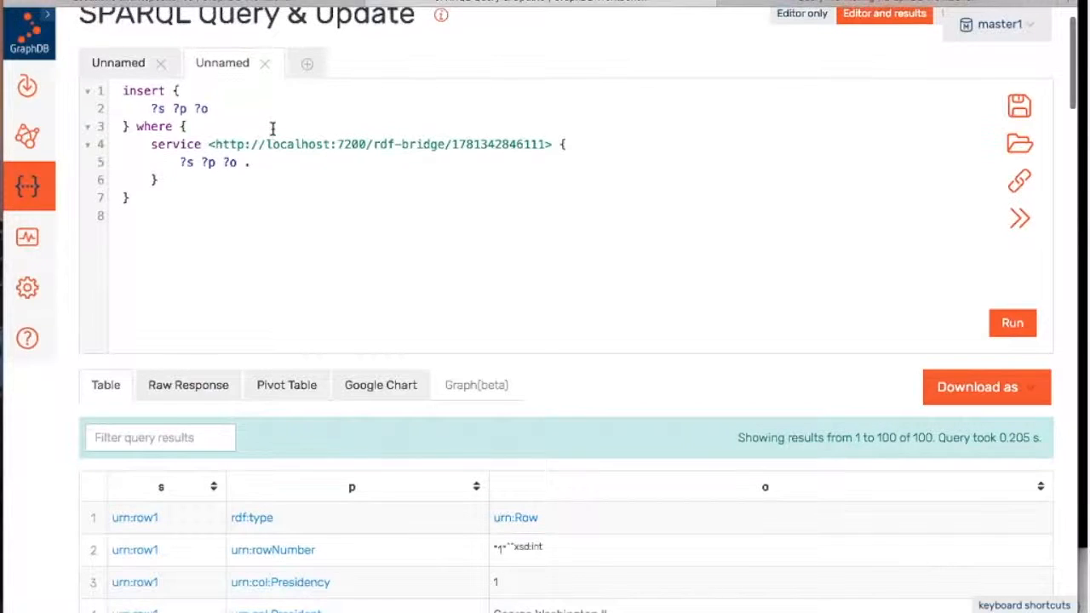
scroll(273, 129, up, 1)
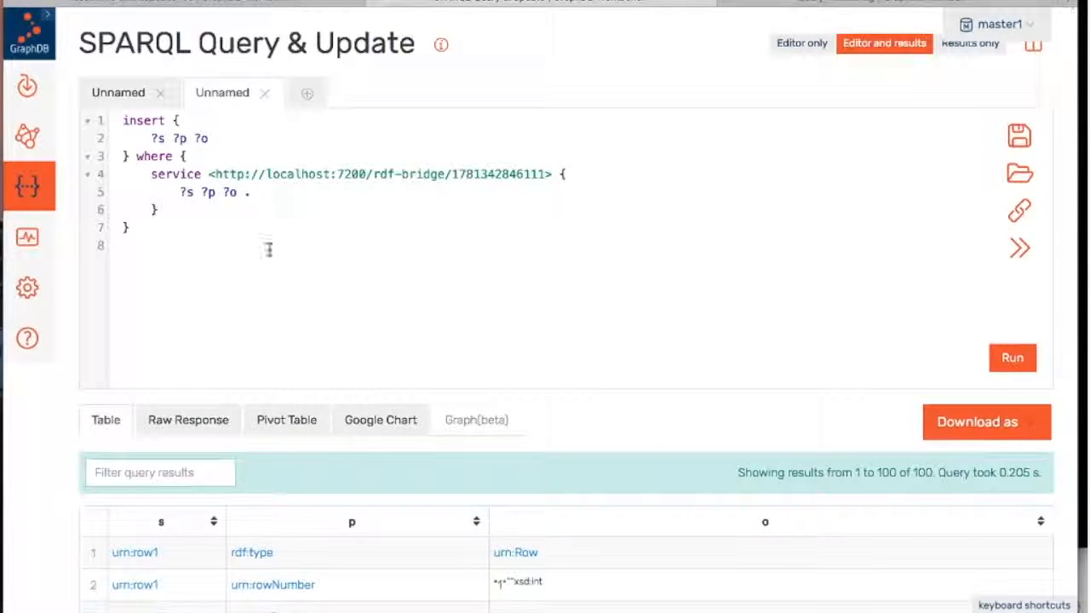
scroll(372, 287, down, 5)
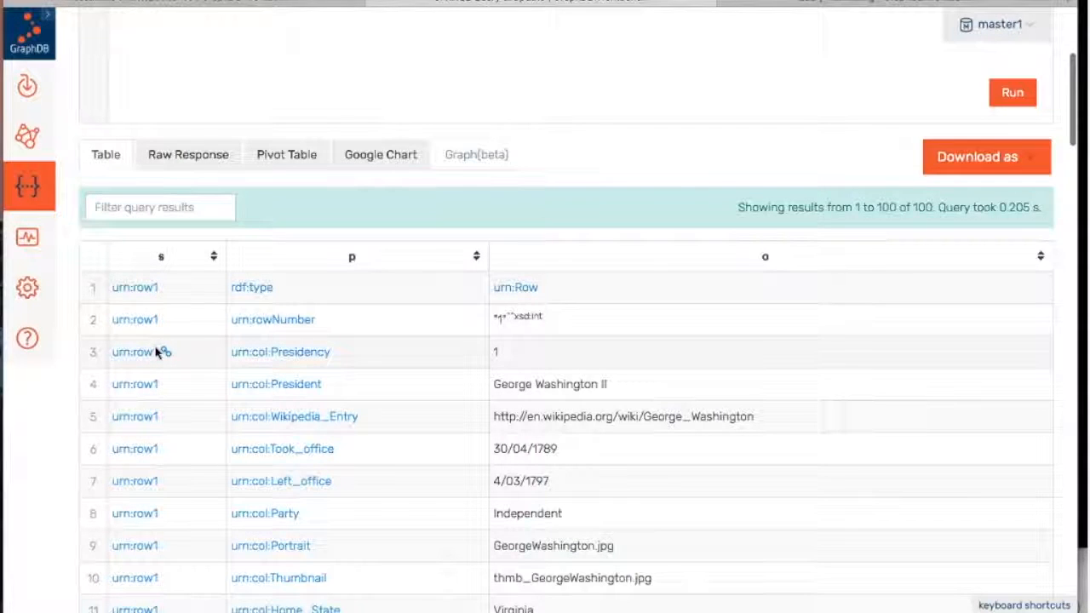
scroll(160, 416, down, 6)
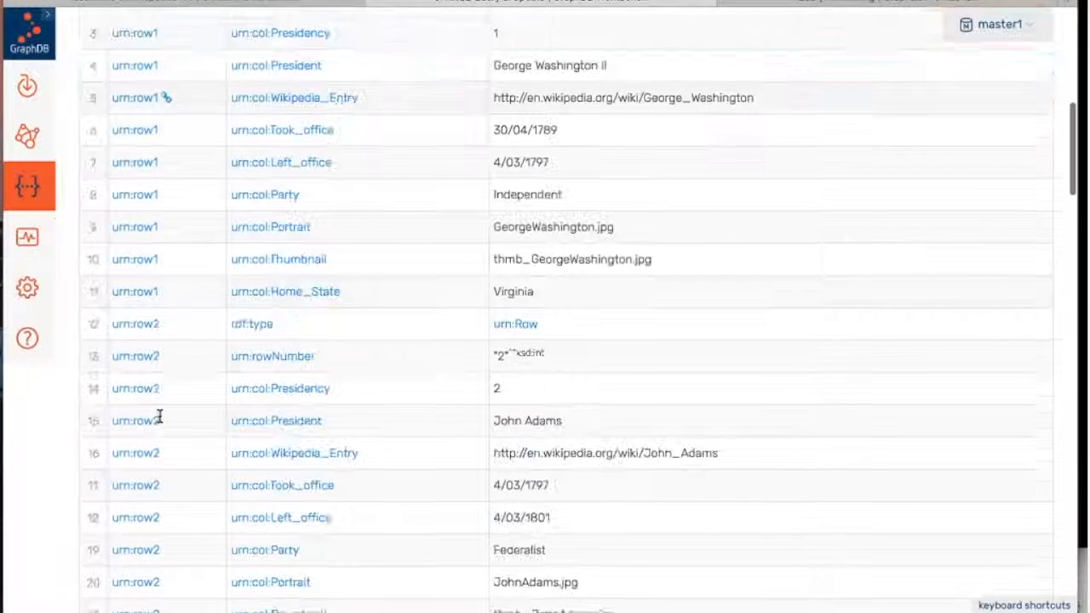
scroll(159, 416, up, 2)
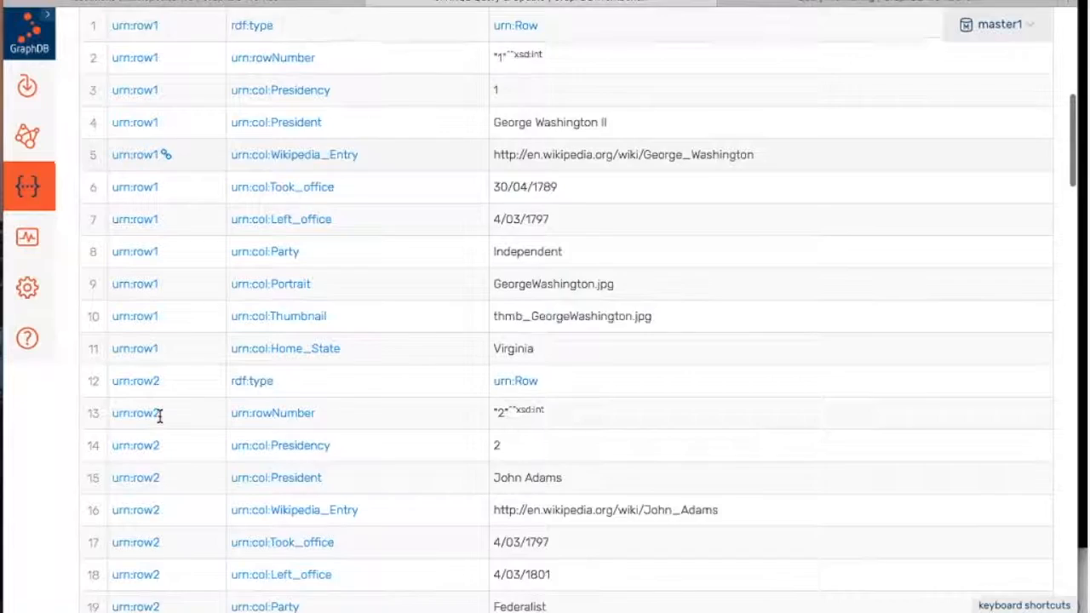
scroll(159, 416, up, 3)
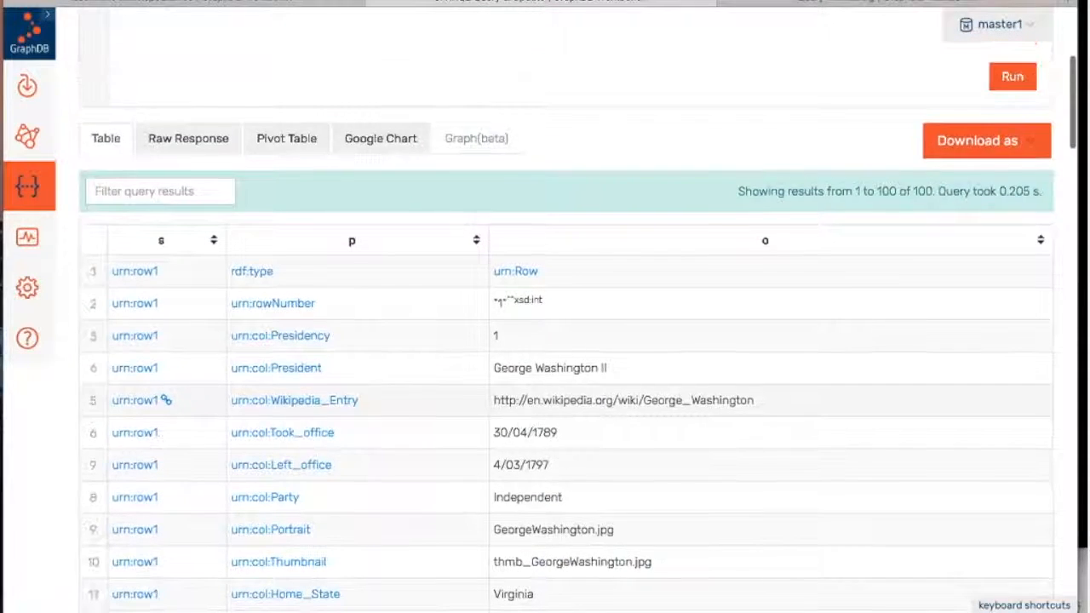
scroll(394, 369, up, 2)
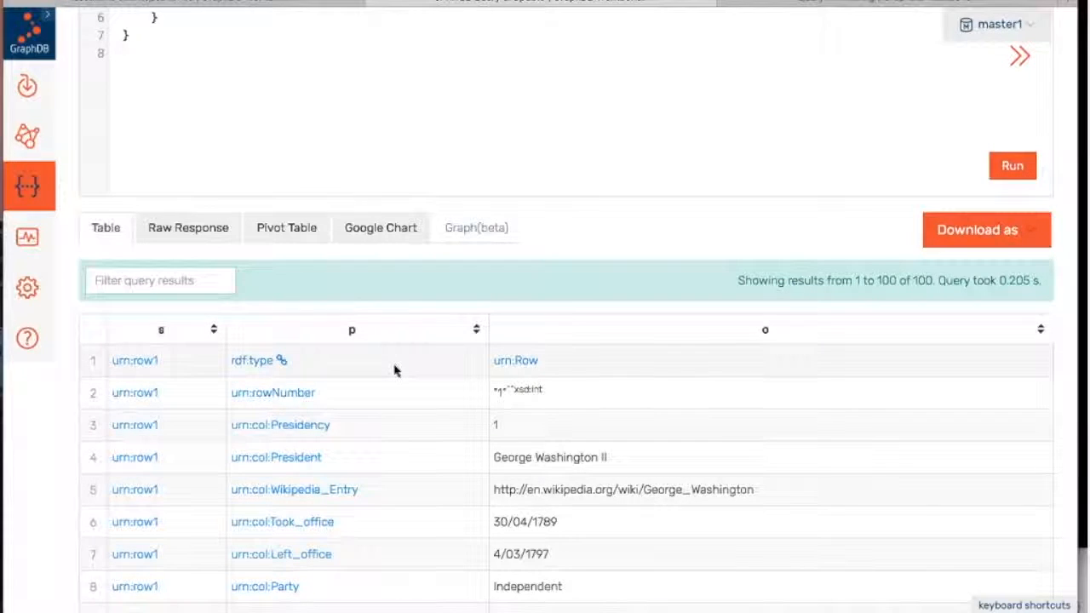
scroll(394, 369, up, 5)
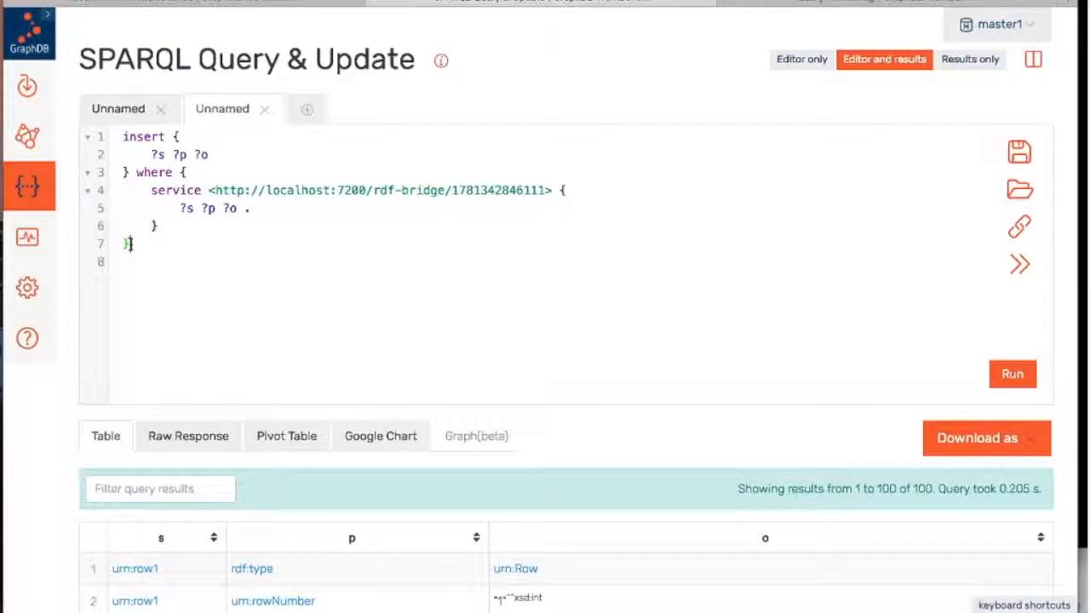
Run the insert update on master1 and check the repository's statement counts on the workbench home page.
click(129, 245)
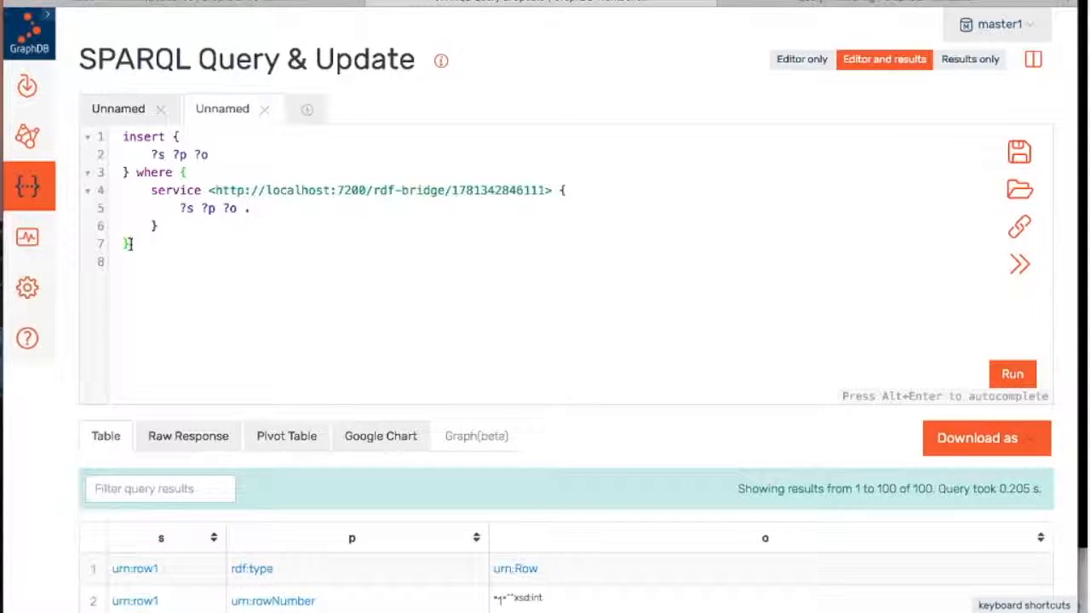
click(1011, 373)
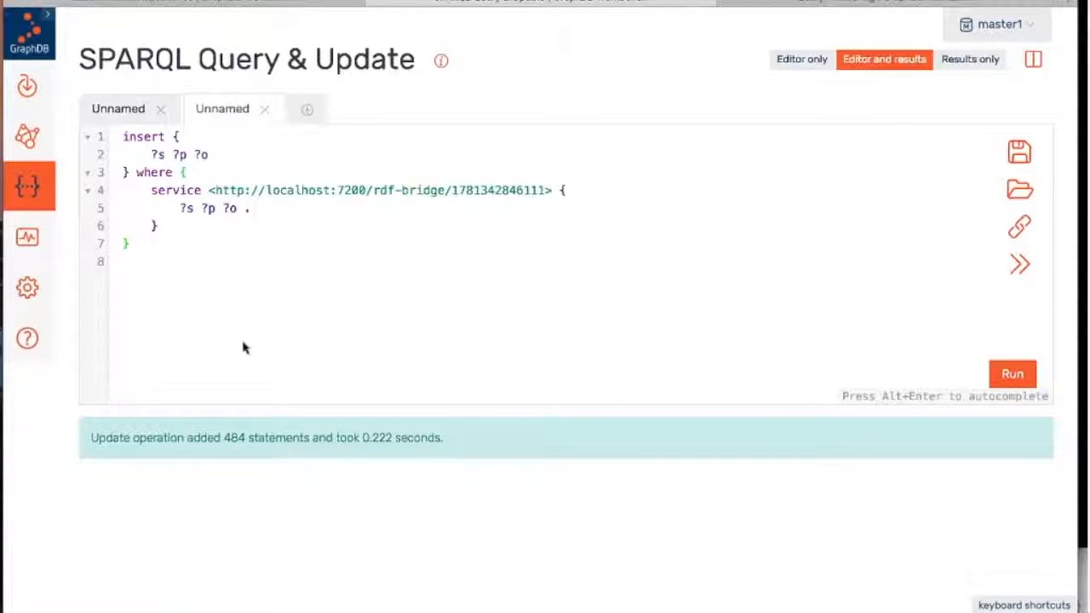
click(32, 40)
scroll(367, 248, down, 2)
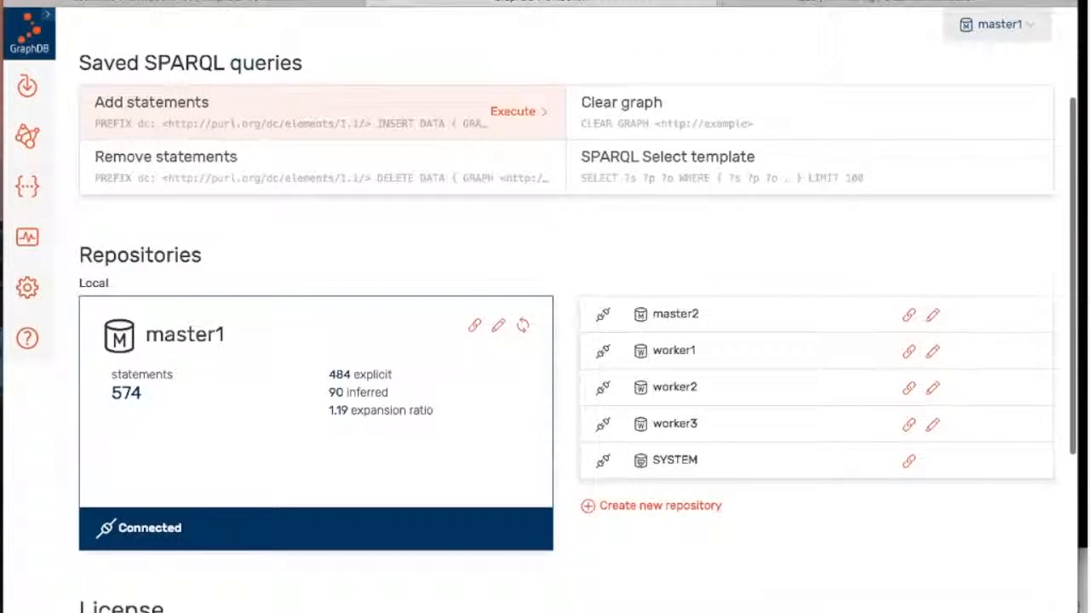
scroll(180, 346, down, 1)
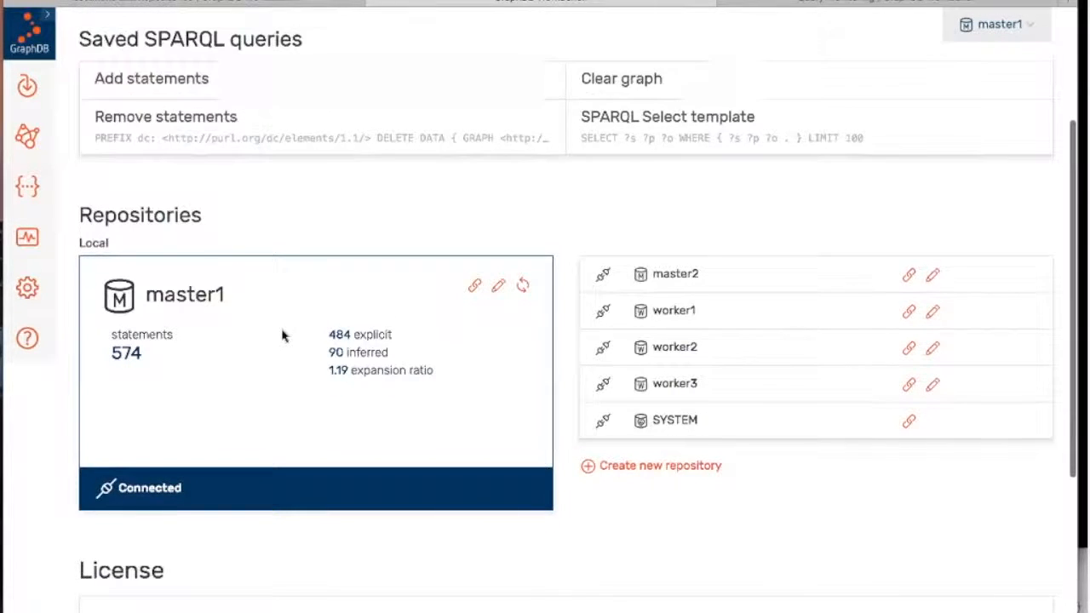
scroll(285, 336, up, 1)
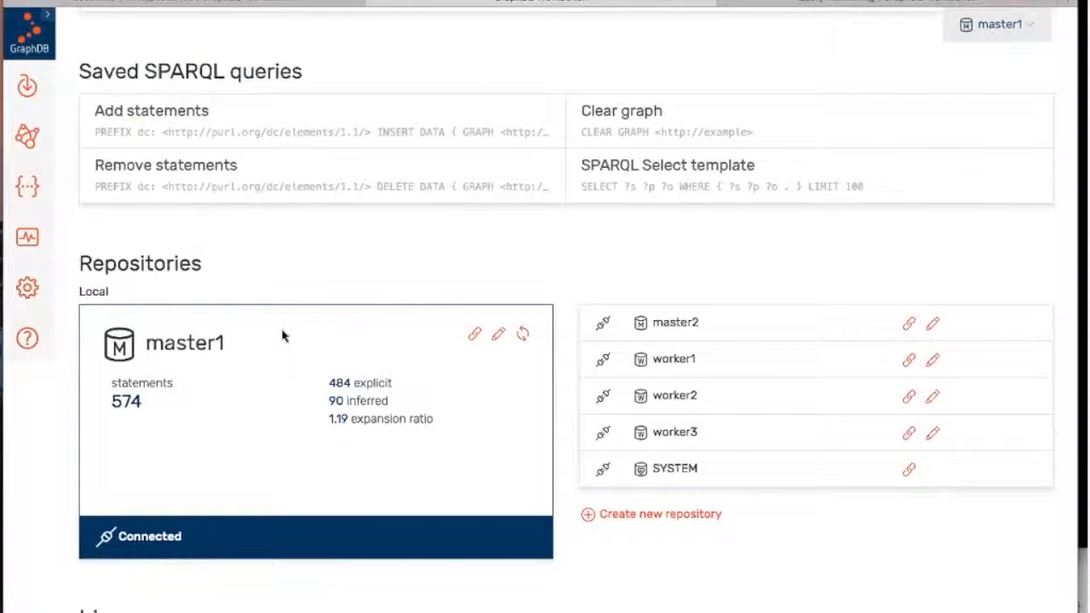
scroll(396, 270, up, 3)
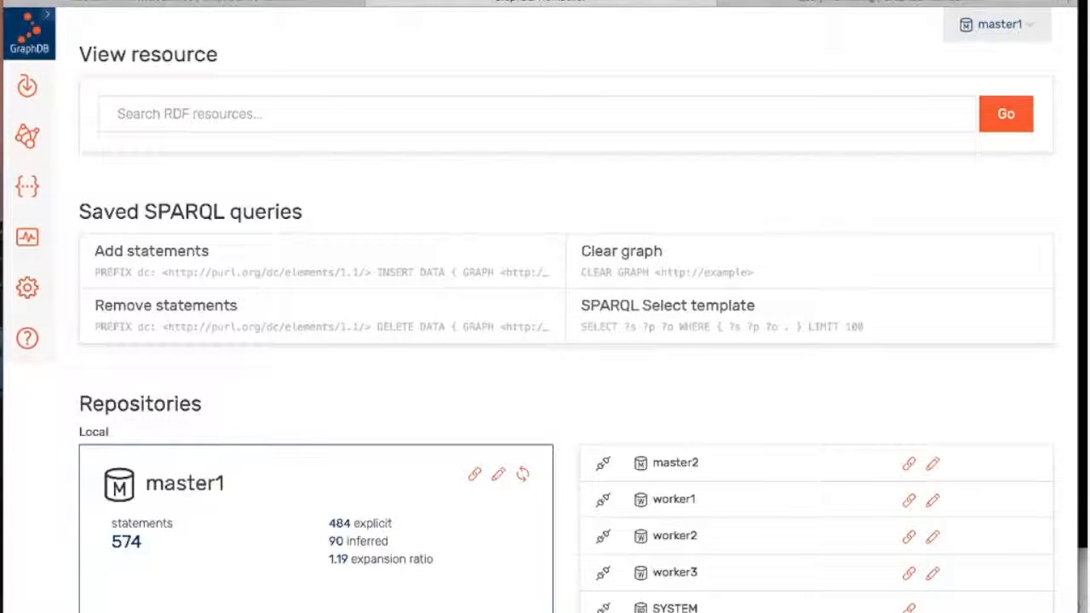
click(181, 108)
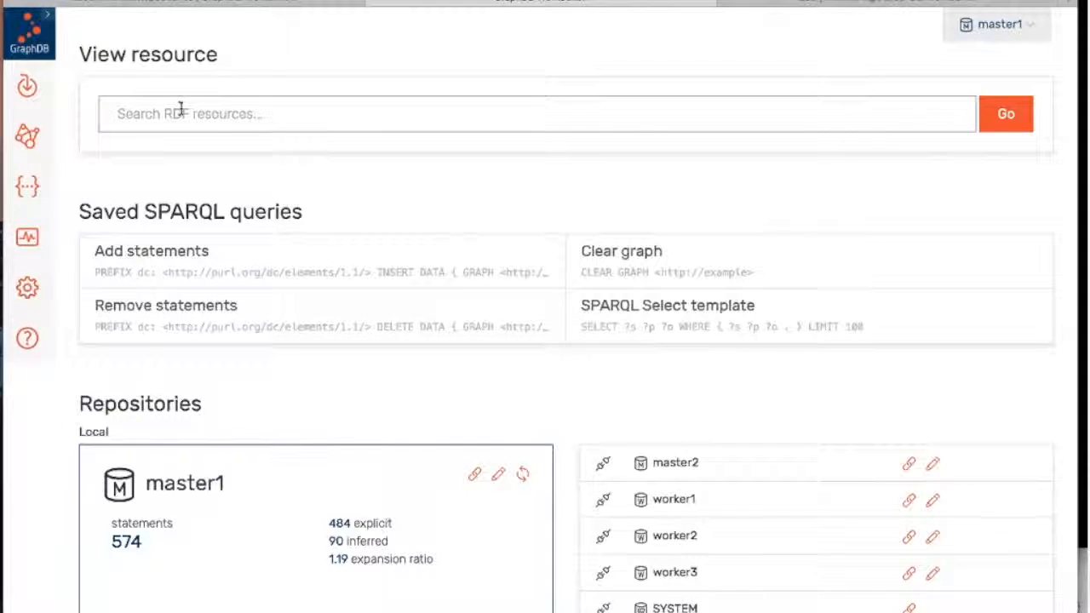
Create a new SPARQL query with its triple pattern changed to ?s <urn:col:President> ?v.
click(28, 185)
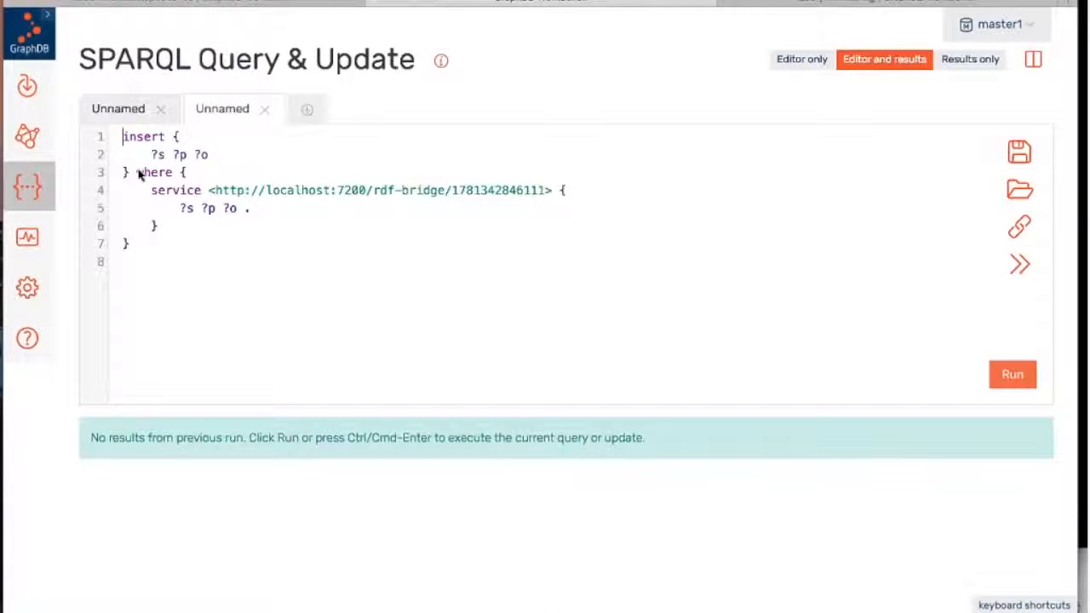
click(308, 110)
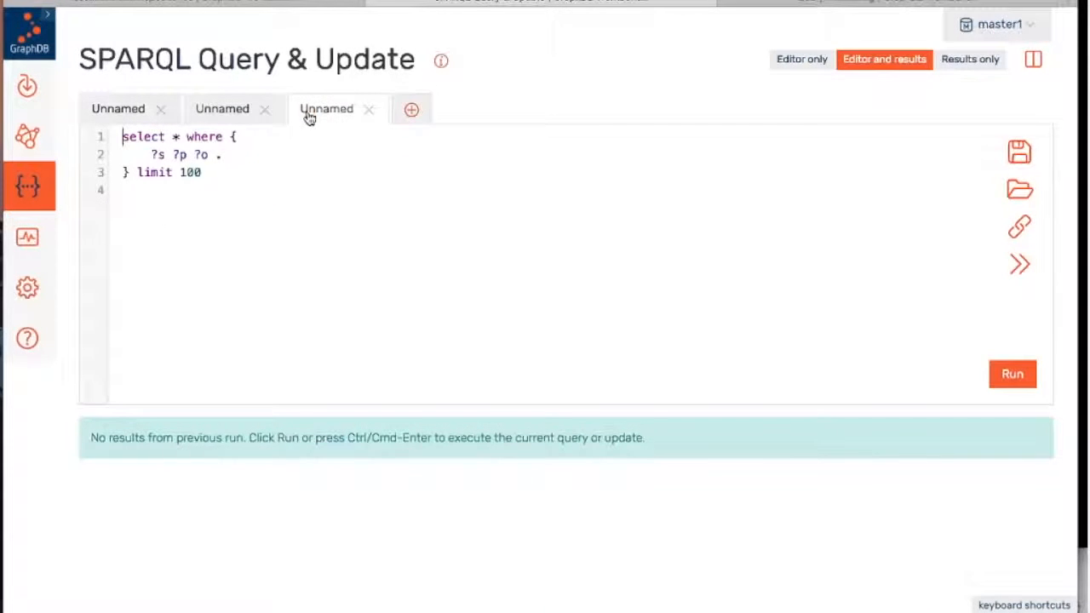
drag(152, 154, 209, 154)
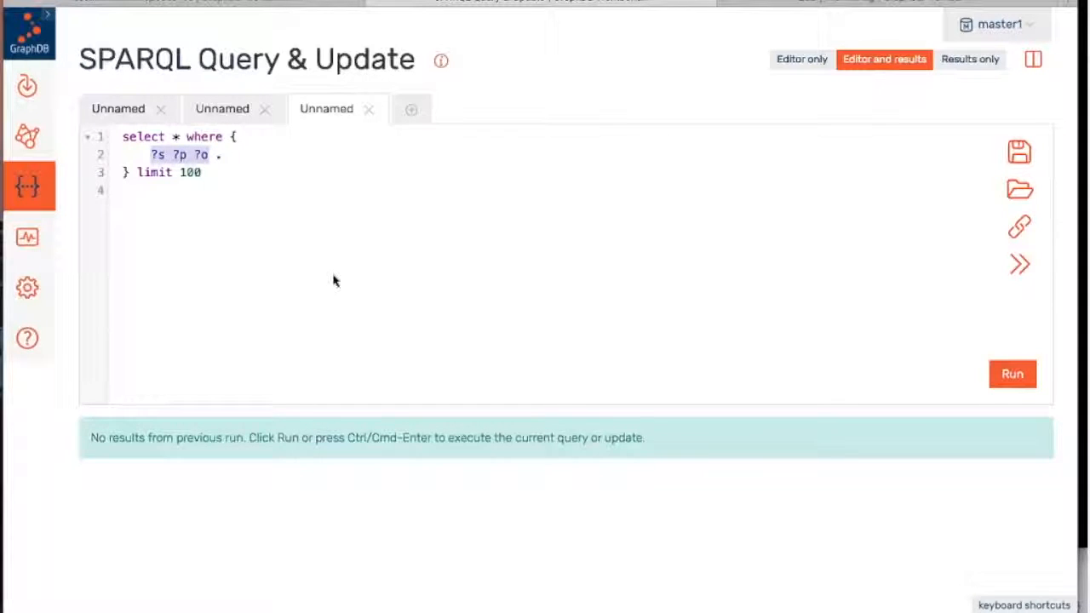
text(?s <)
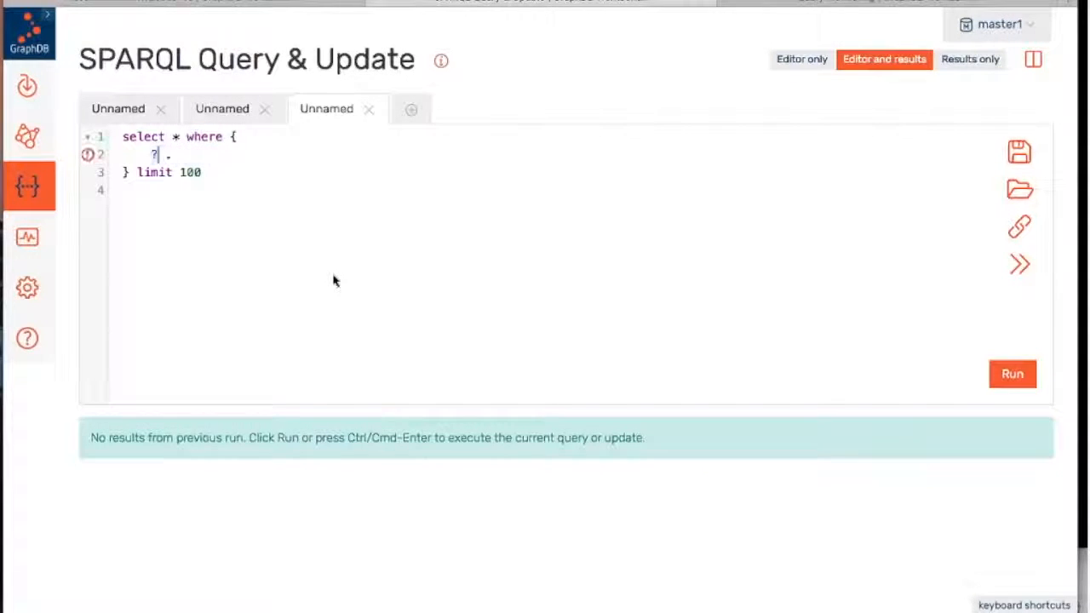
text(urn:col:P)
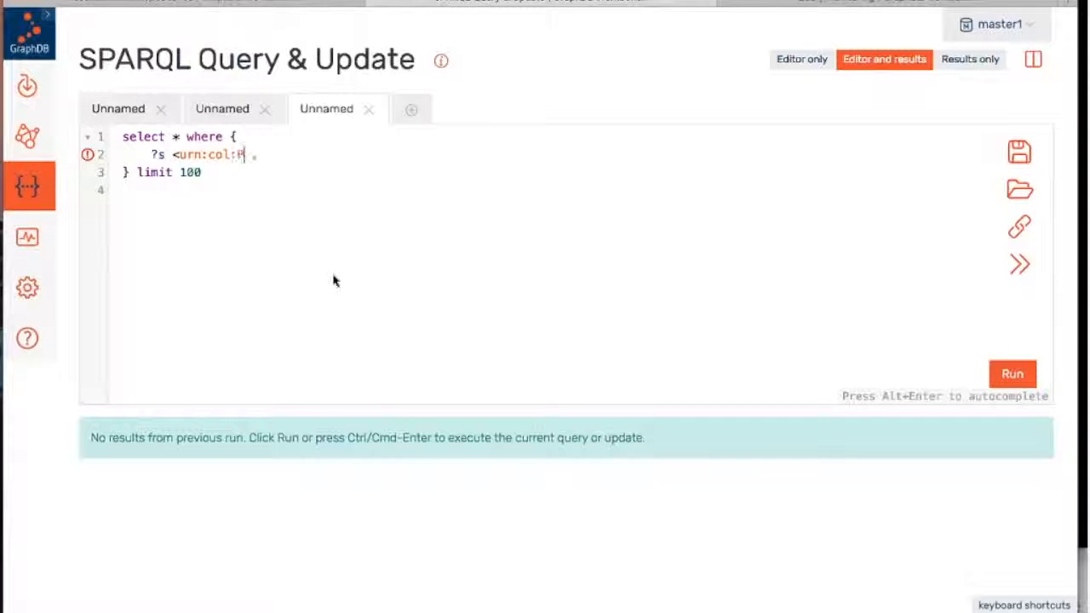
text(resident> )
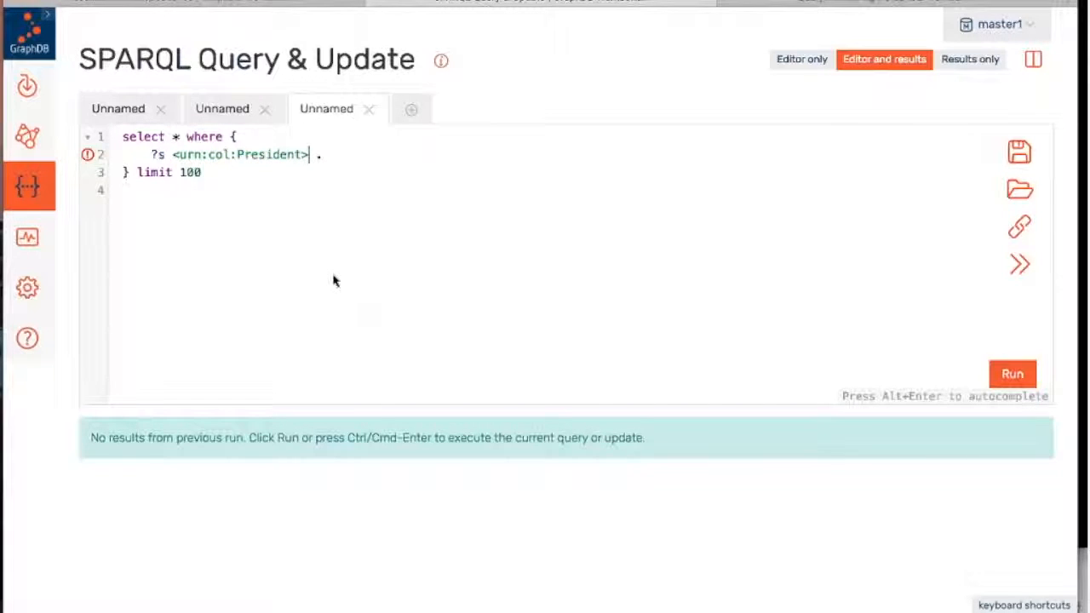
text(?v)
key(Down)
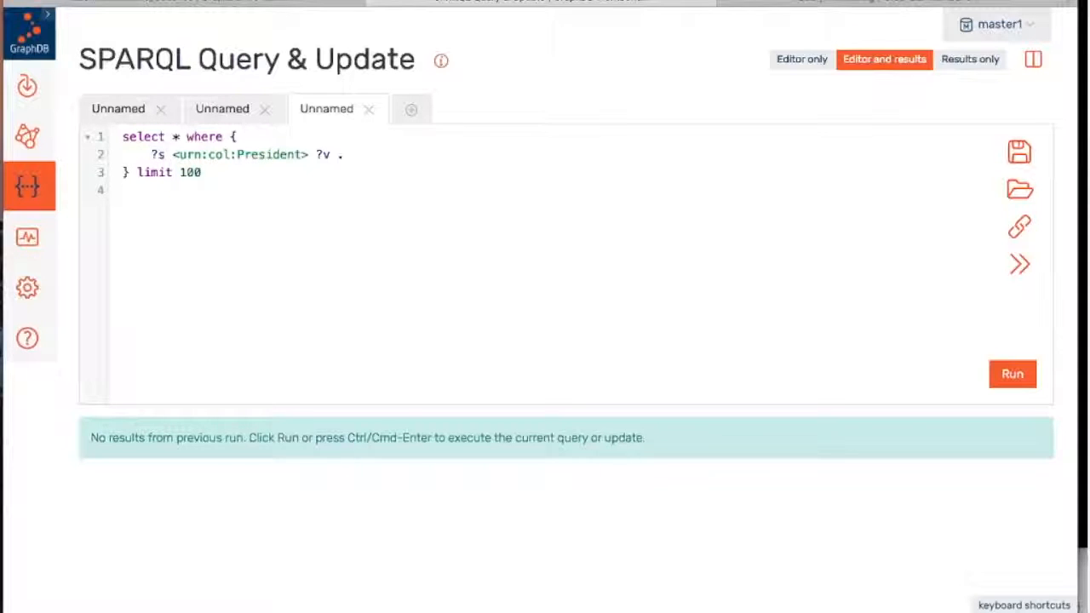
Run the urn:col:President query against master1 and browse the returned values.
key(ctrl+Return)
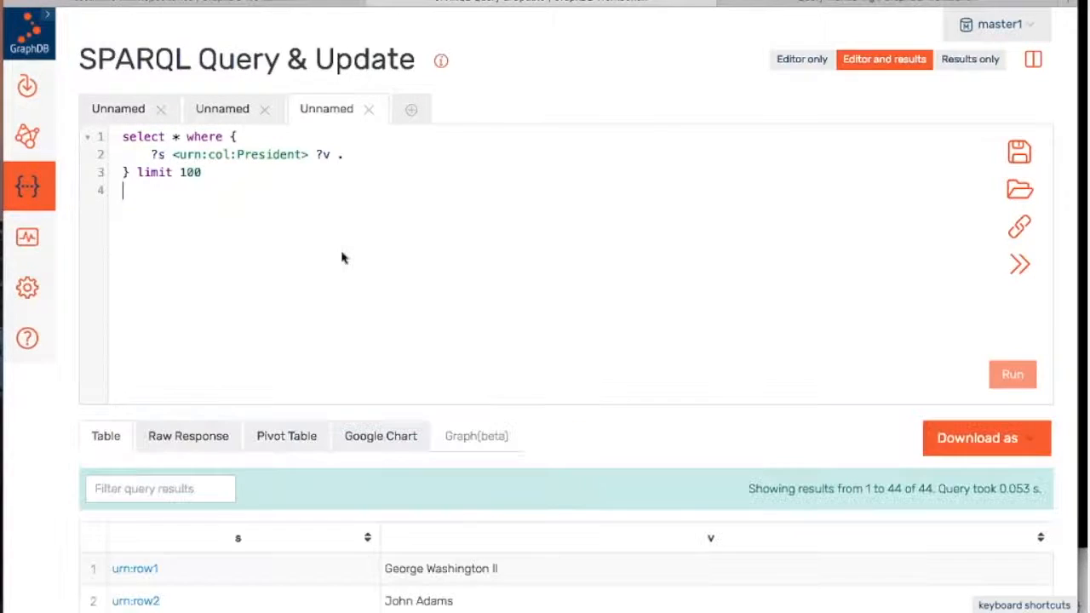
scroll(563, 418, down, 2)
scroll(563, 417, down, 5)
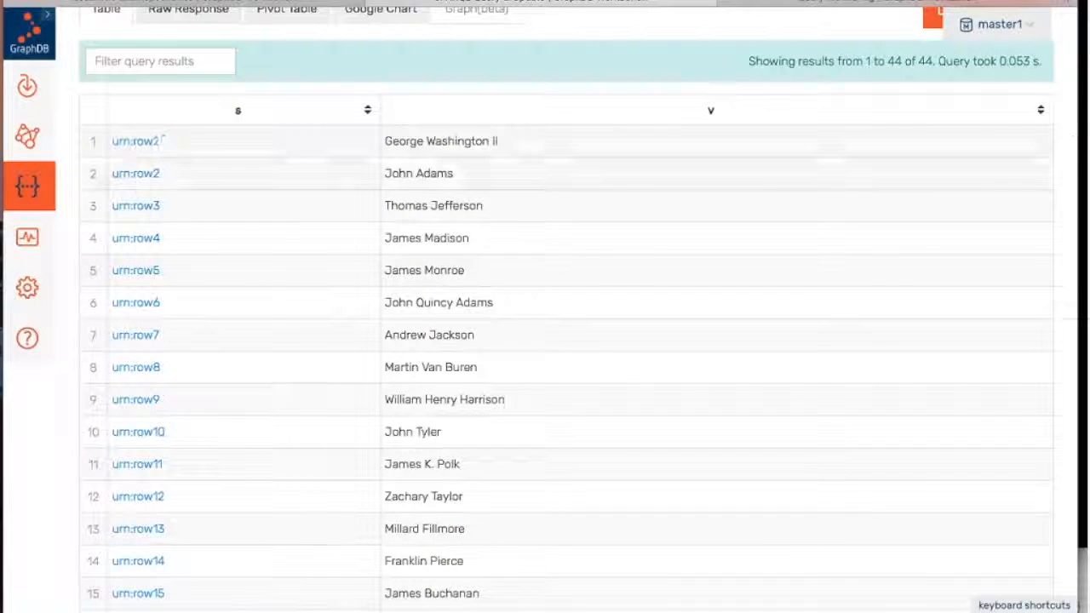
Review the urn:col:President values on master1 alongside the query that produced them.
scroll(506, 212, down, 4)
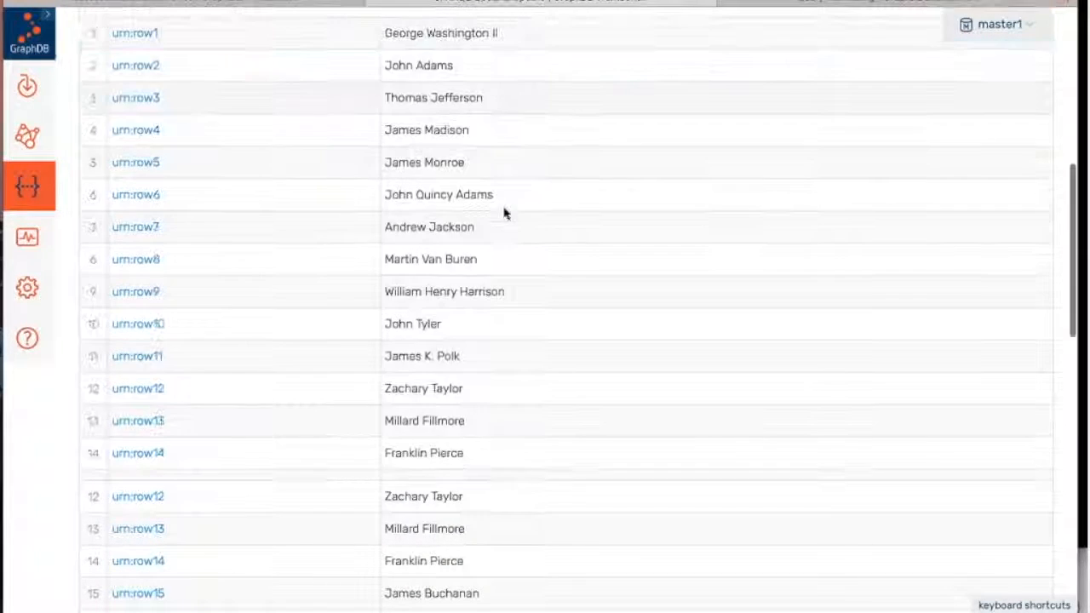
scroll(504, 213, up, 10)
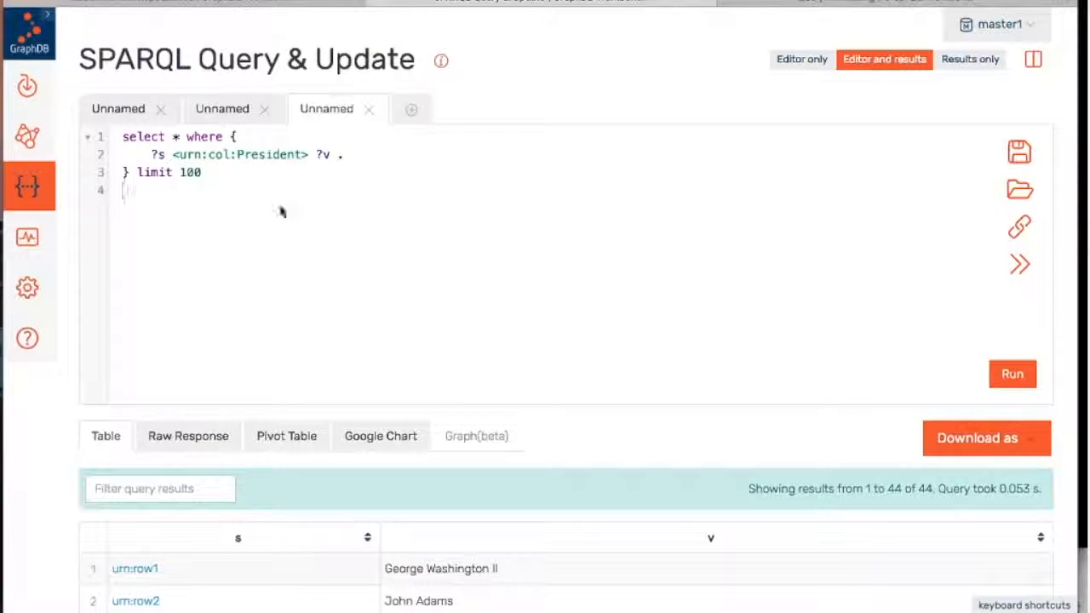
scroll(599, 389, down, 2)
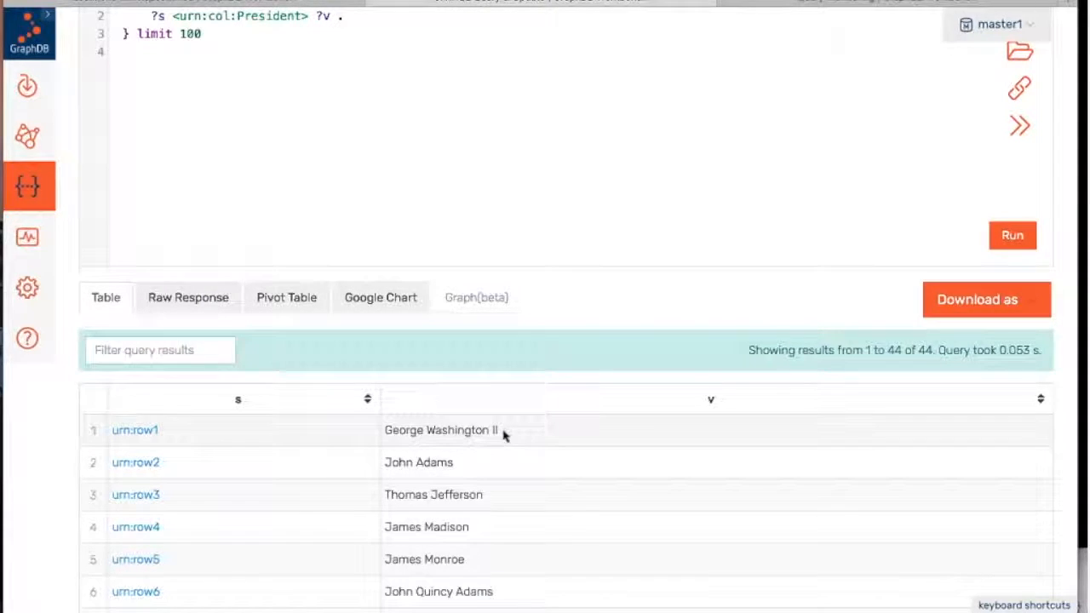
scroll(519, 181, up, 2)
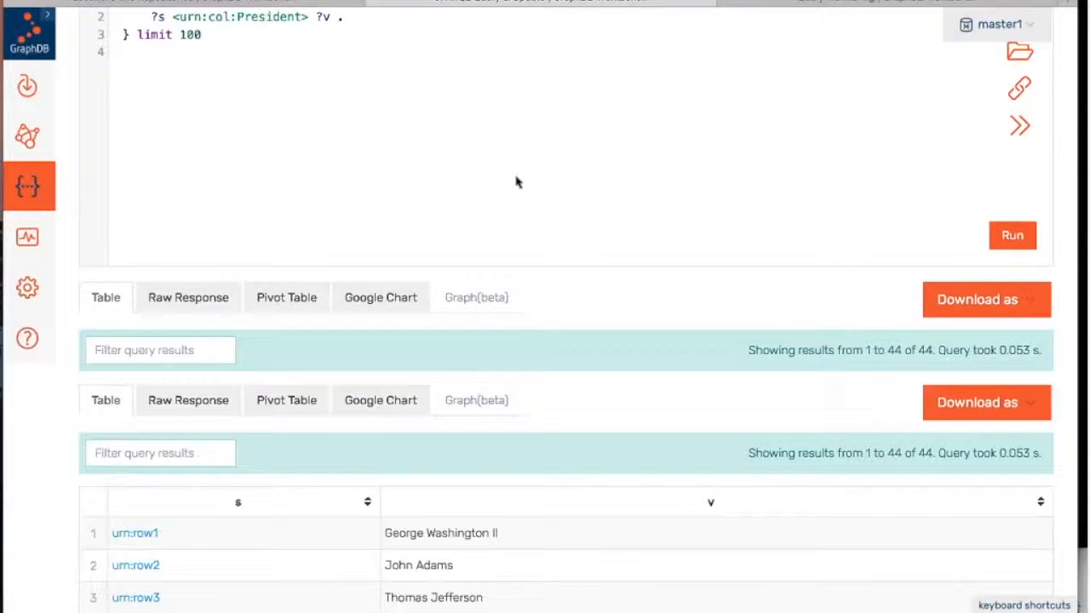
scroll(517, 179, up, 2)
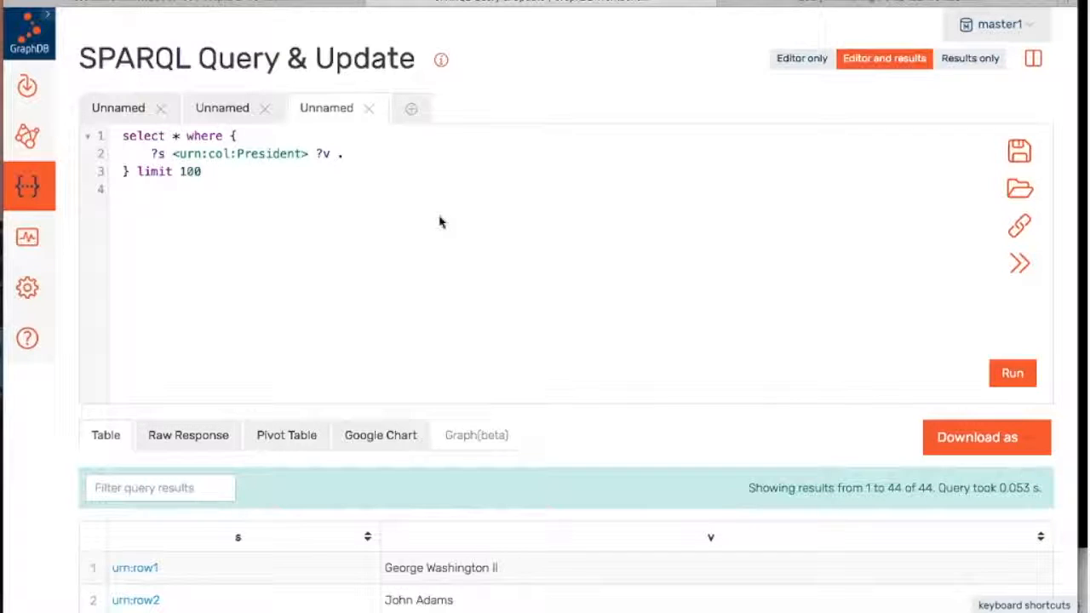
scroll(526, 250, up, 1)
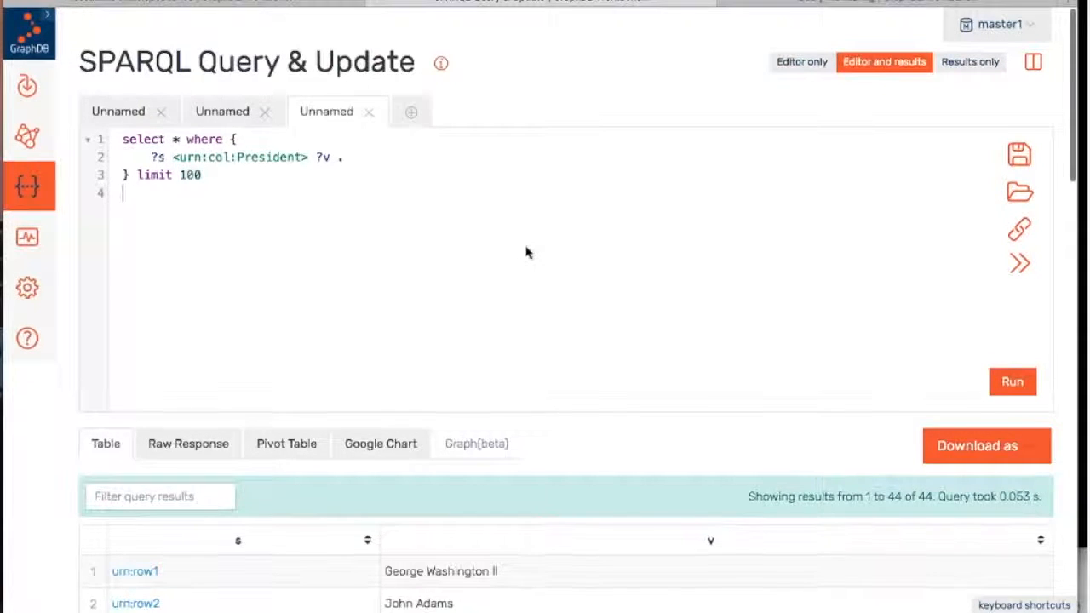
scroll(526, 252, down, 1)
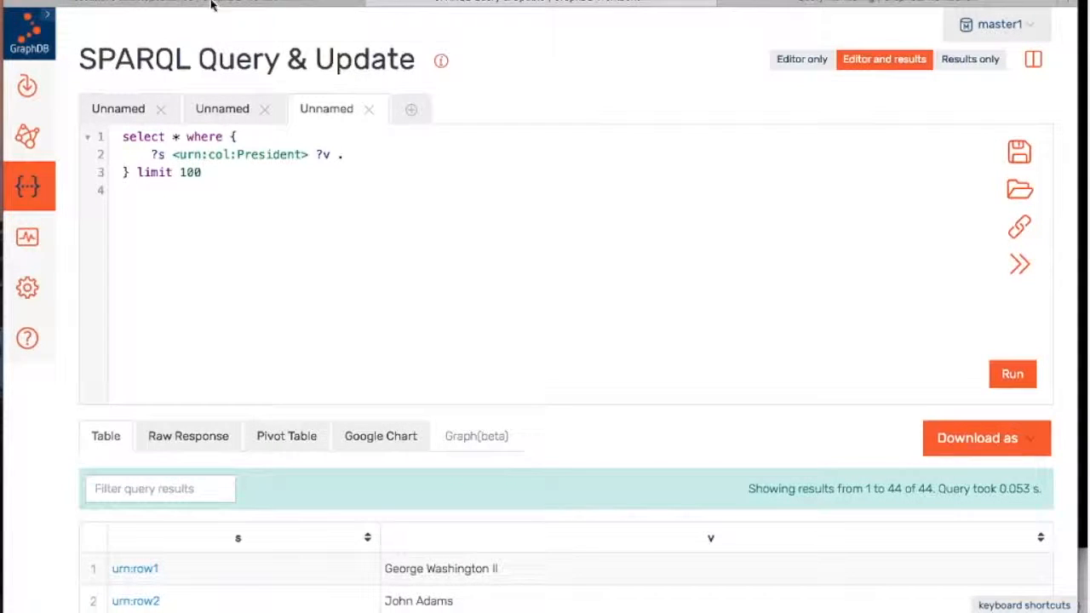
Open the workbench at localhost:7300 and connect to the factforge_2016 repository.
click(800, 4)
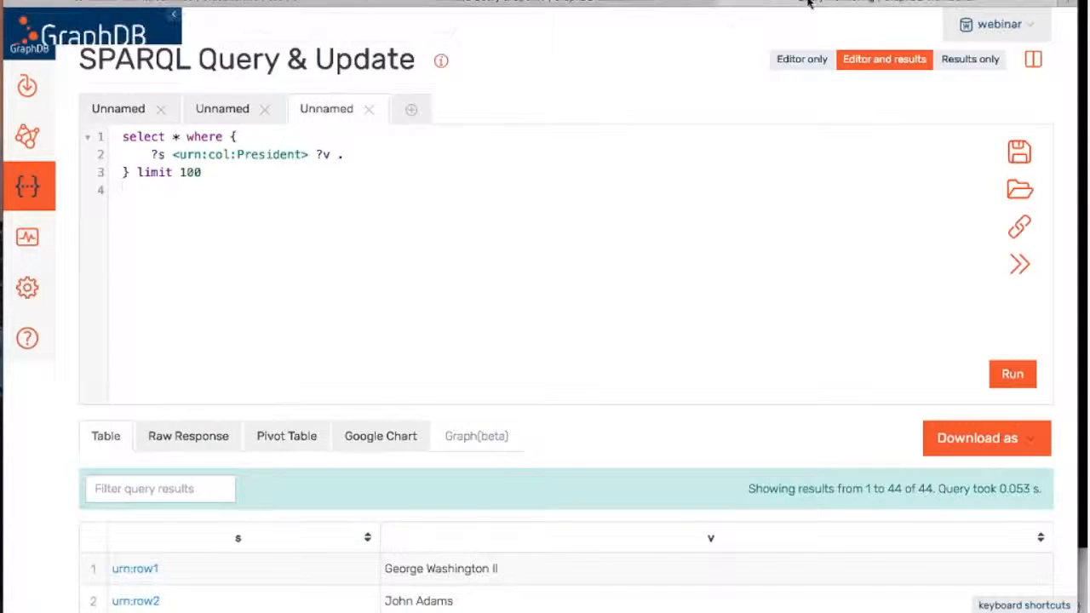
key(super+l)
text(localhost:7300)
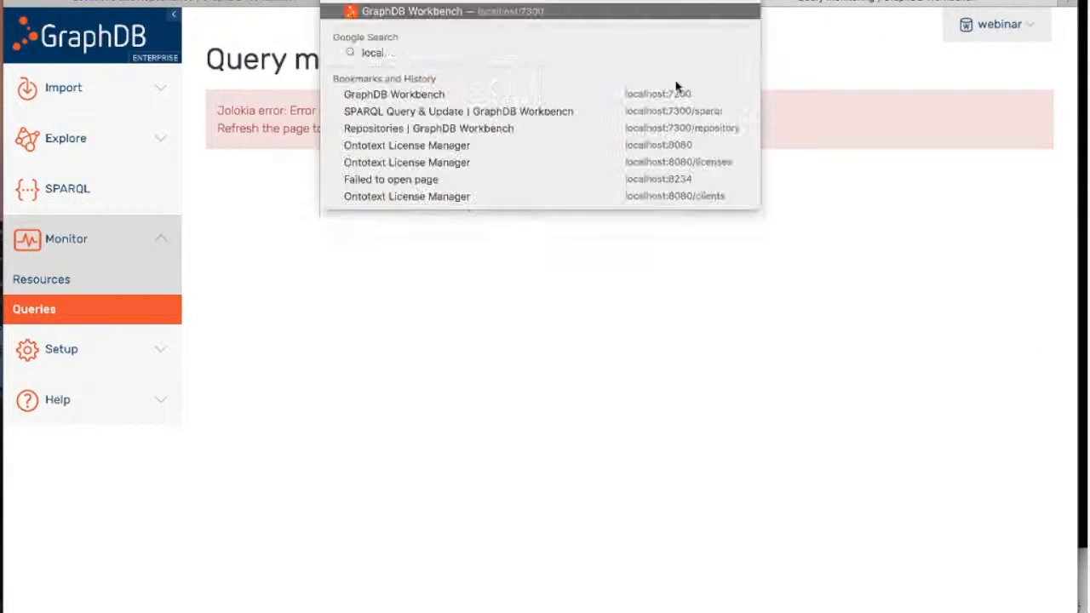
key(Return)
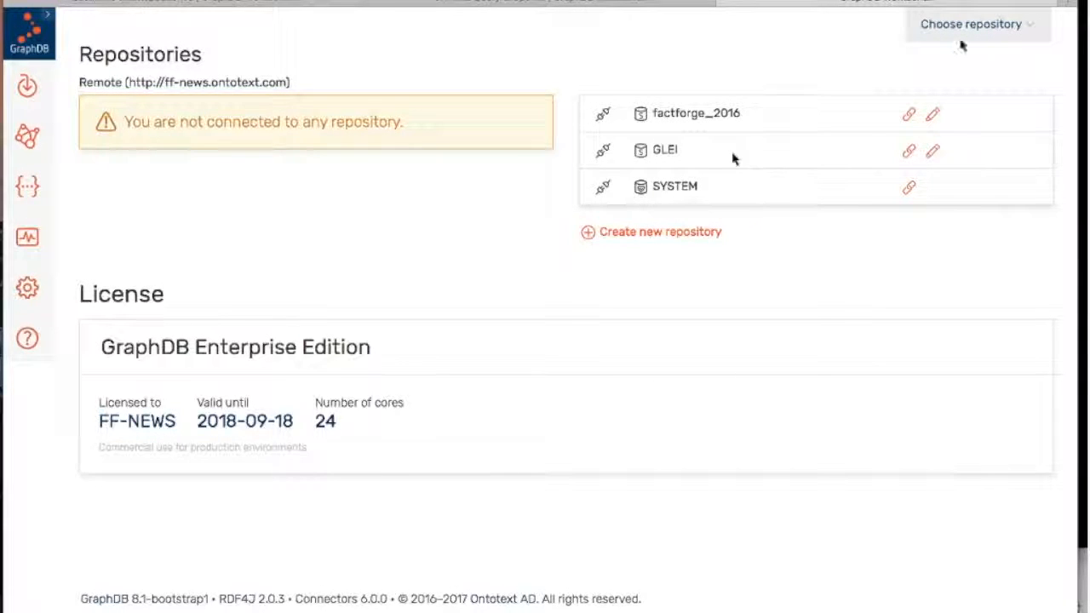
click(971, 26)
click(971, 49)
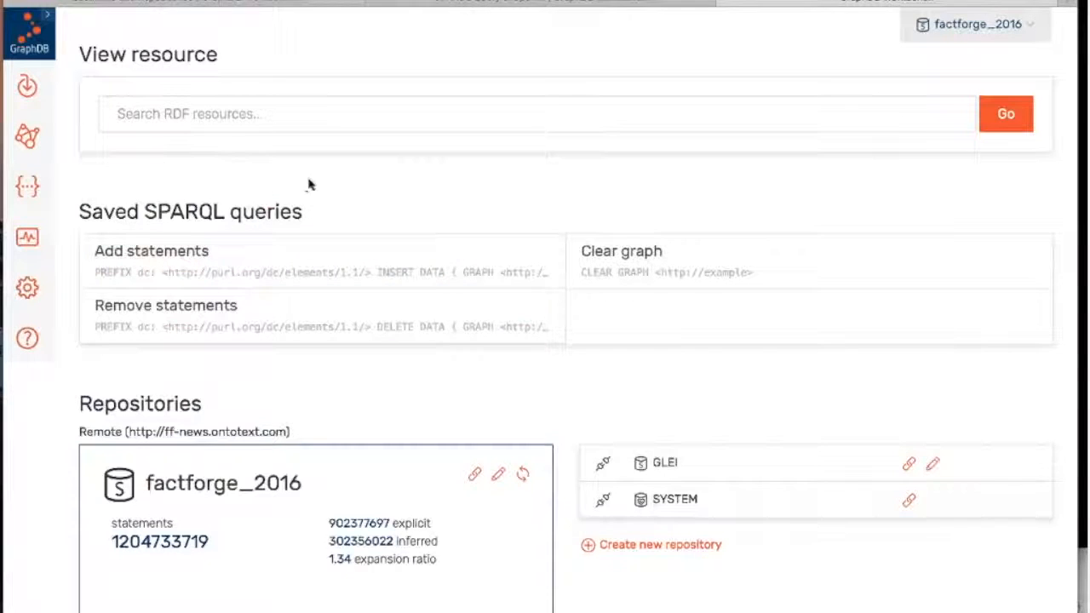
Open the SPARQL editor for factforge_2016 and create a new query.
click(34, 192)
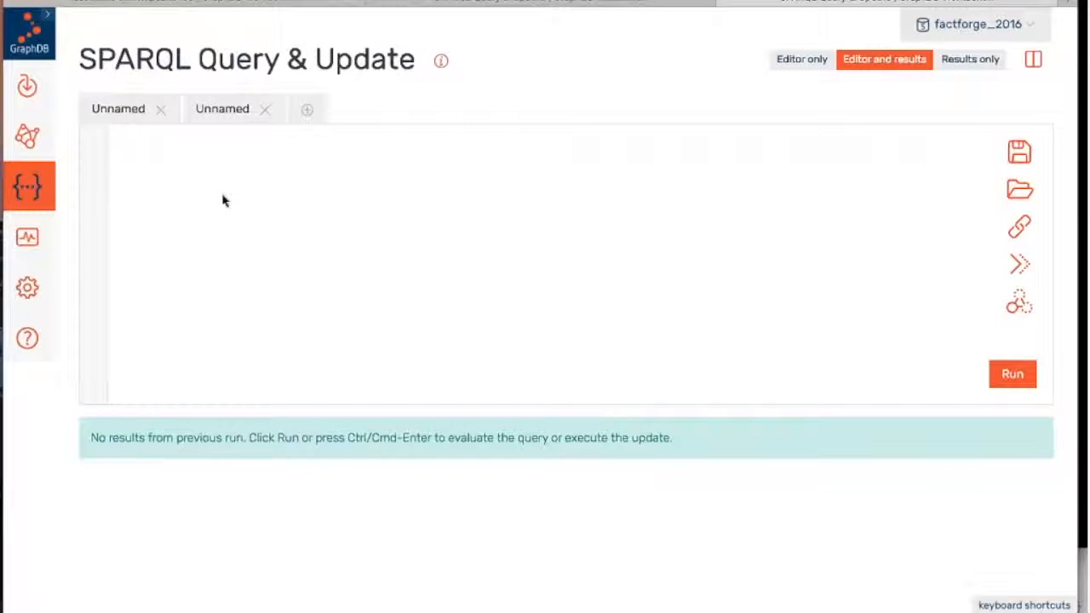
click(226, 119)
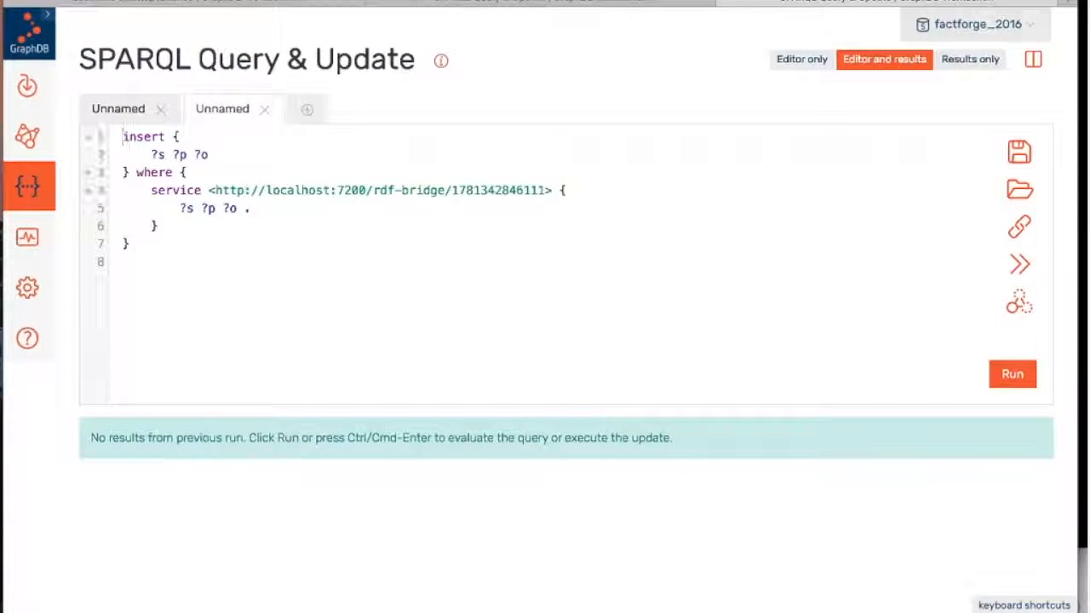
click(308, 112)
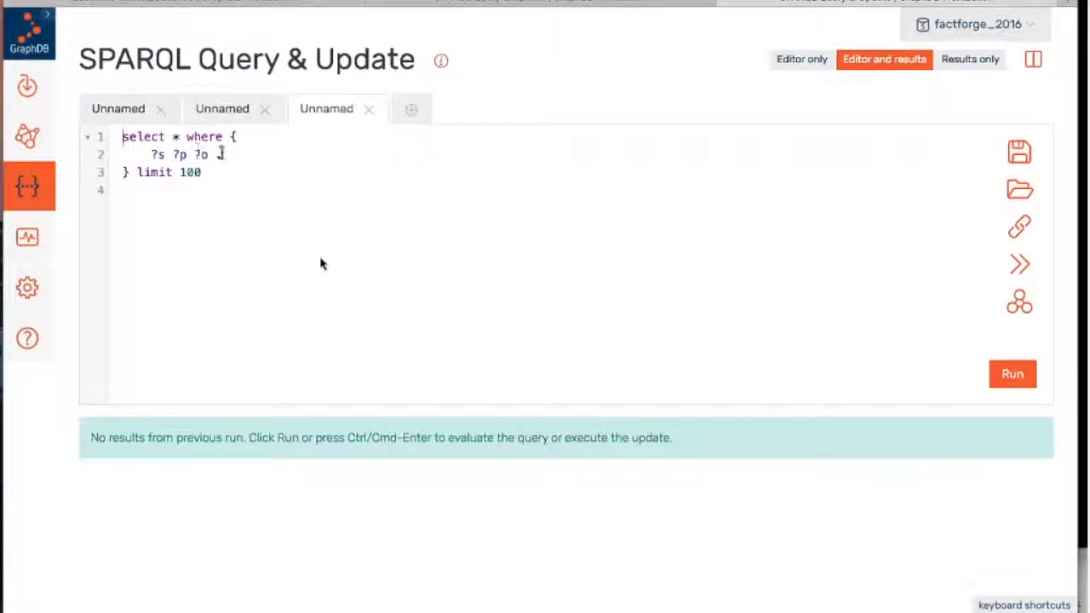
Copy the three-pattern select (count(*) as ?count) query from the master1 workbench and replace the new factforge_2016 query with it.
click(515, 2)
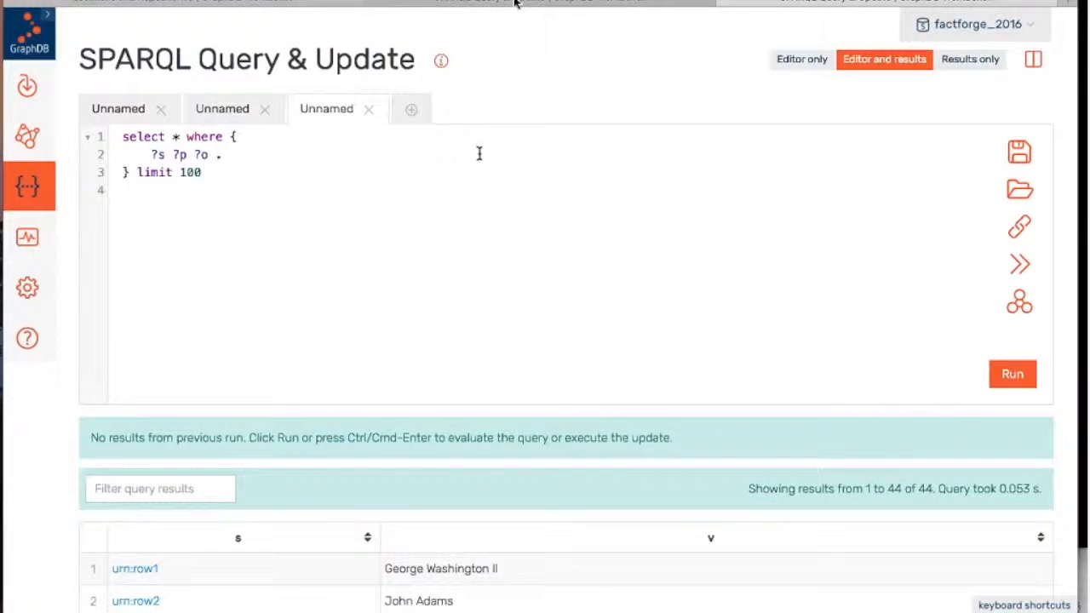
click(237, 112)
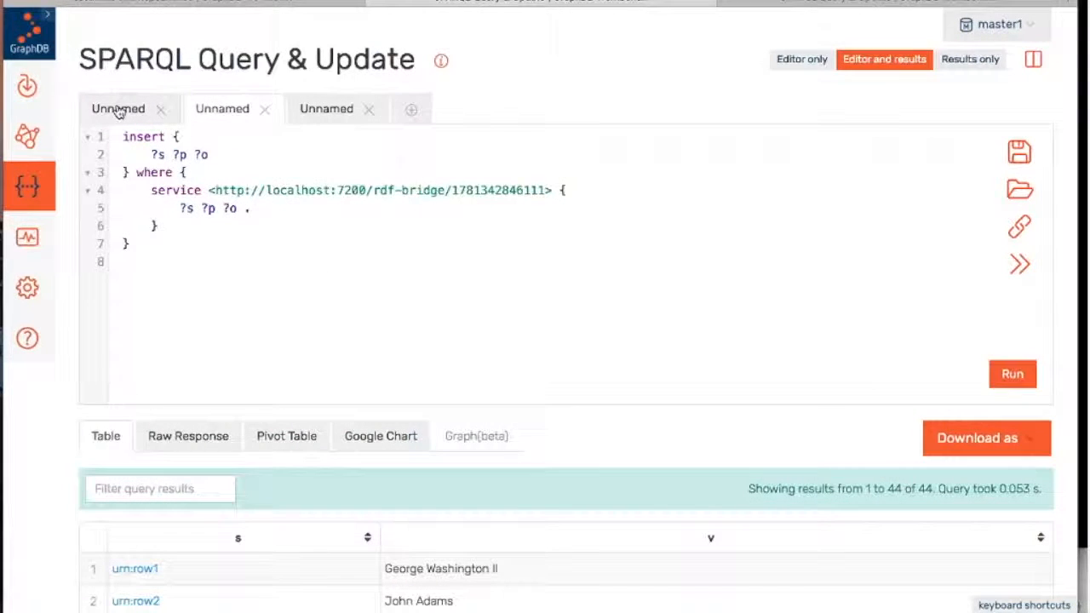
click(118, 111)
drag(128, 226, 110, 134)
key(ctrl+c)
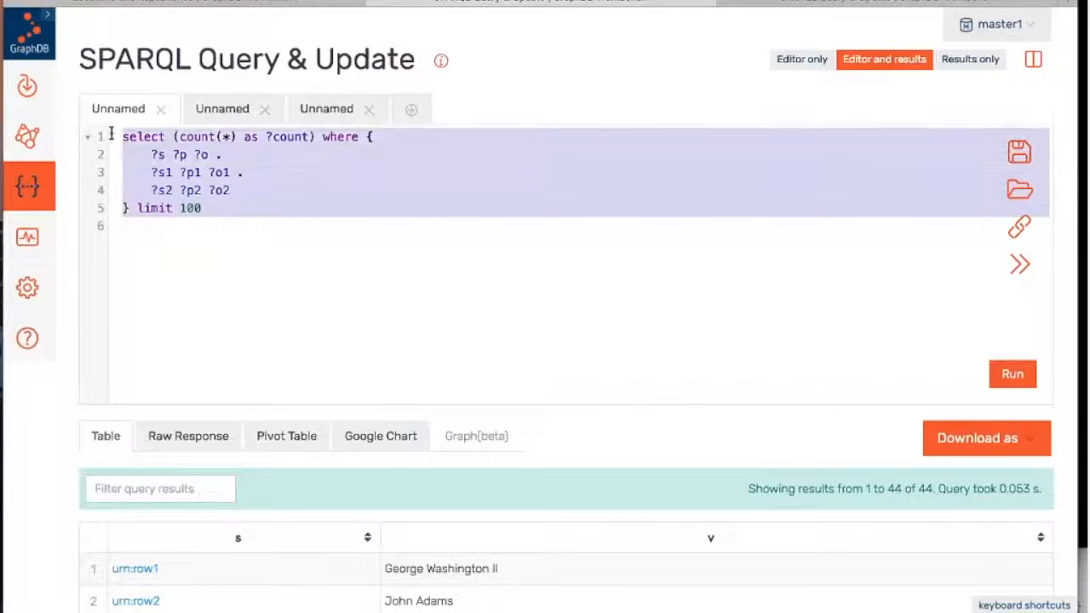
click(758, 3)
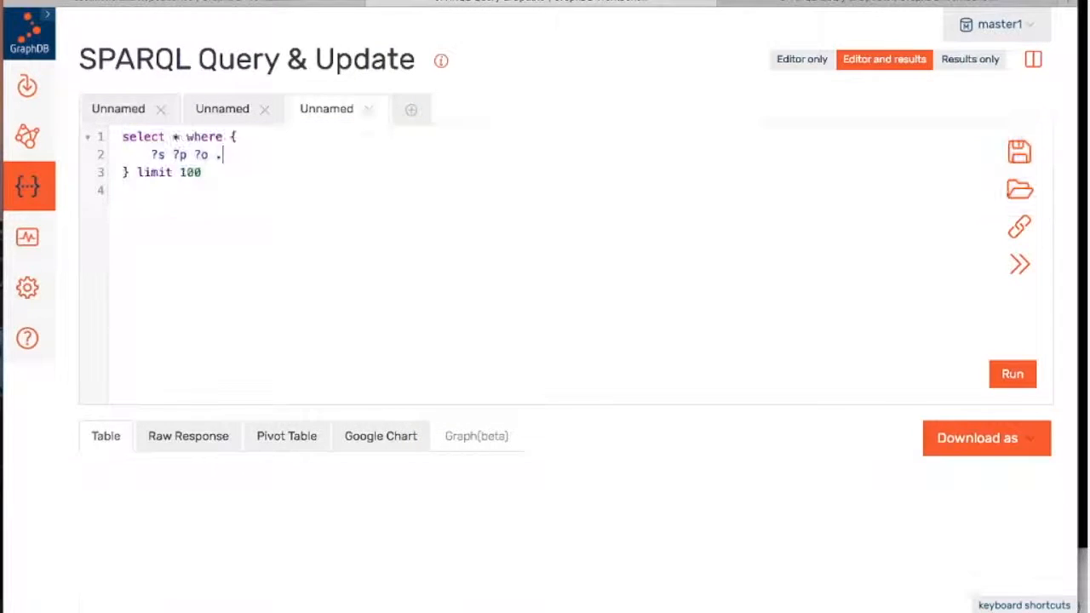
key(ctrl+a)
key(ctrl+v)
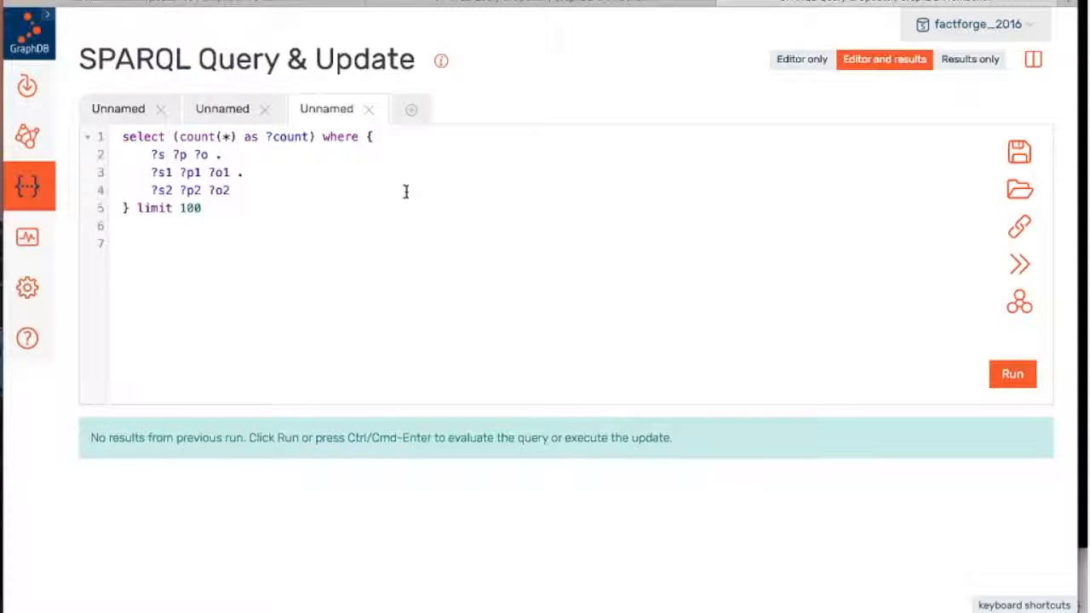
Run the three-pattern count query against factforge_2016 and watch its evaluation.
key(ctrl+Return)
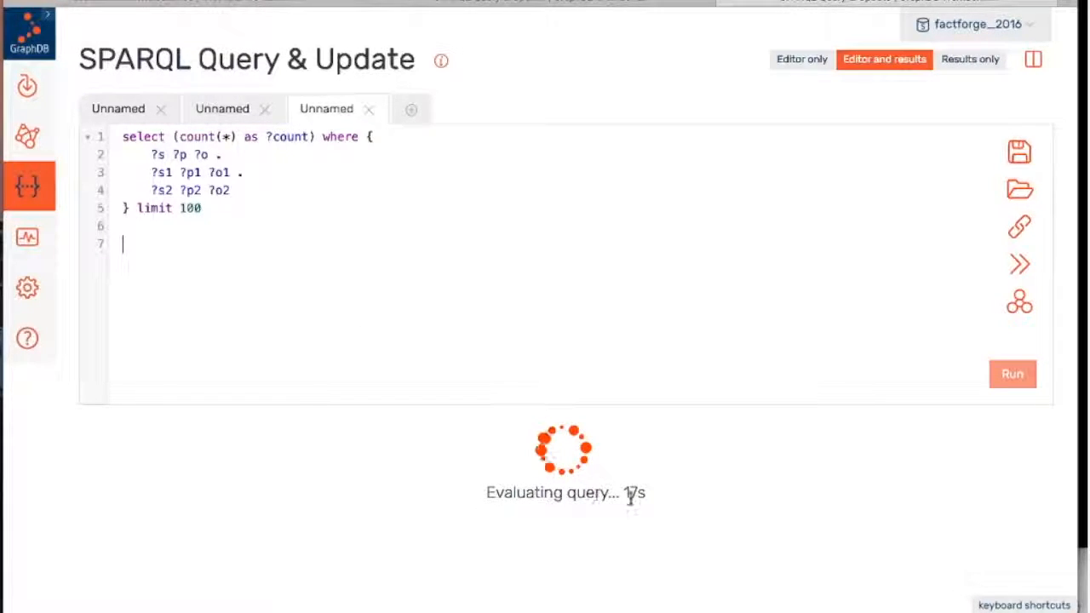
scroll(793, 488, up, 1)
scroll(793, 488, down, 1)
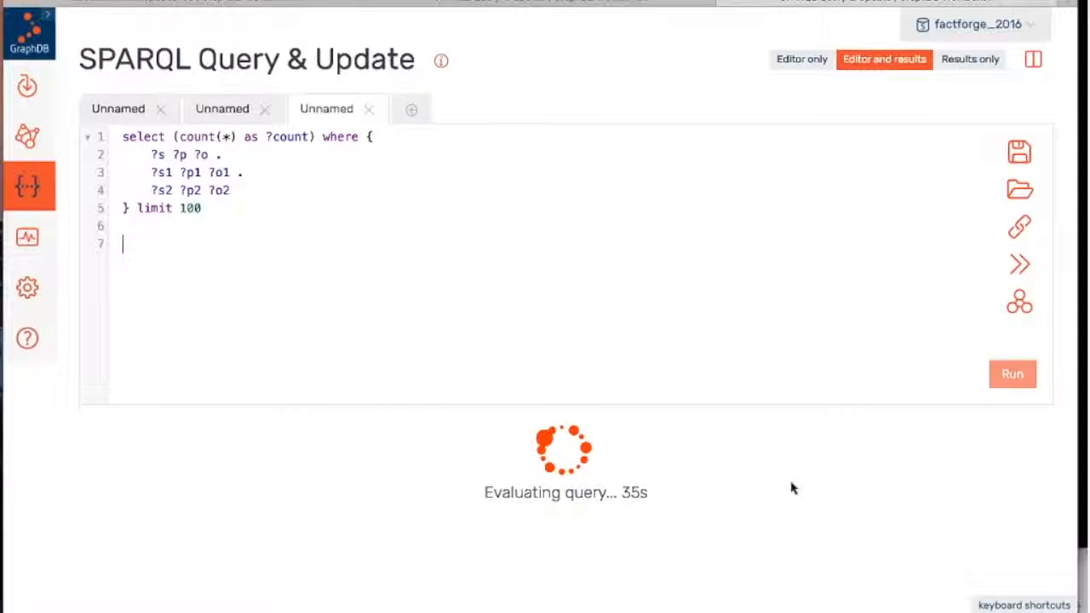
click(383, 397)
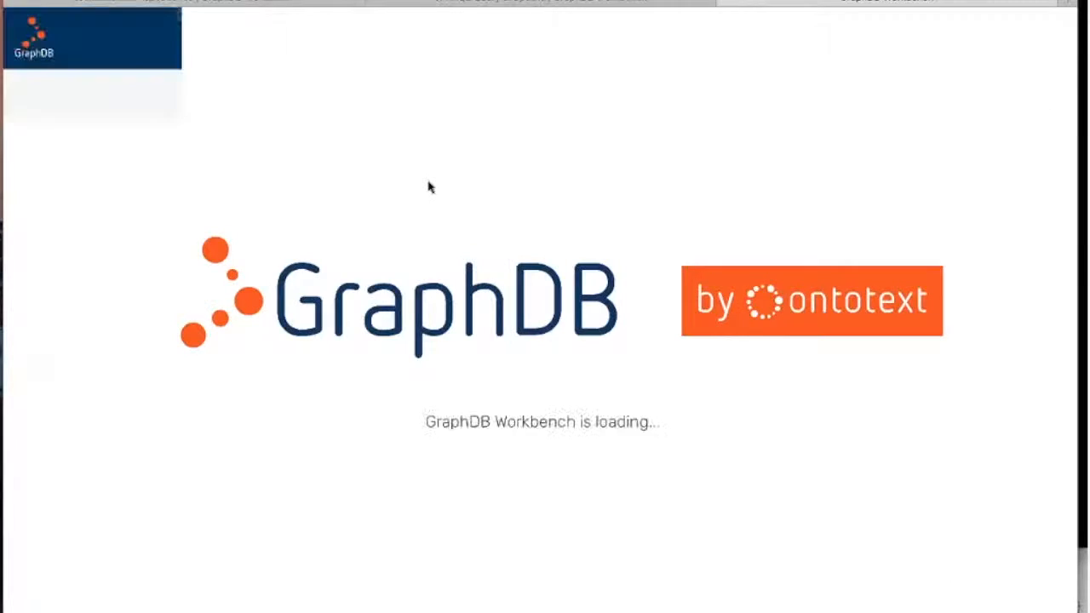
Clear the count query from the third factforge_2016 query and compare the editor's options with those on master1.
click(224, 111)
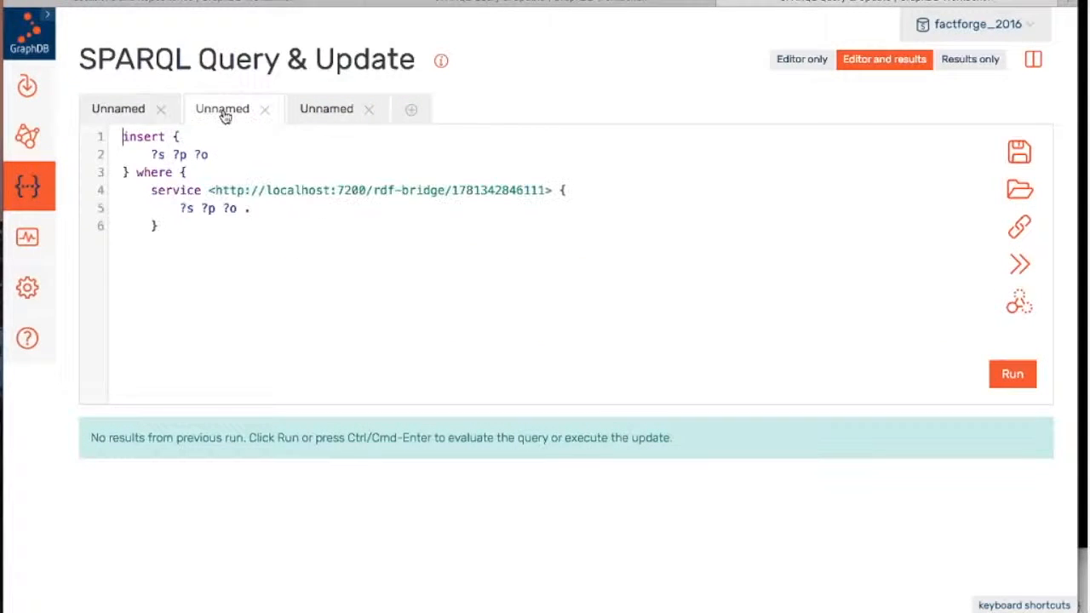
click(336, 111)
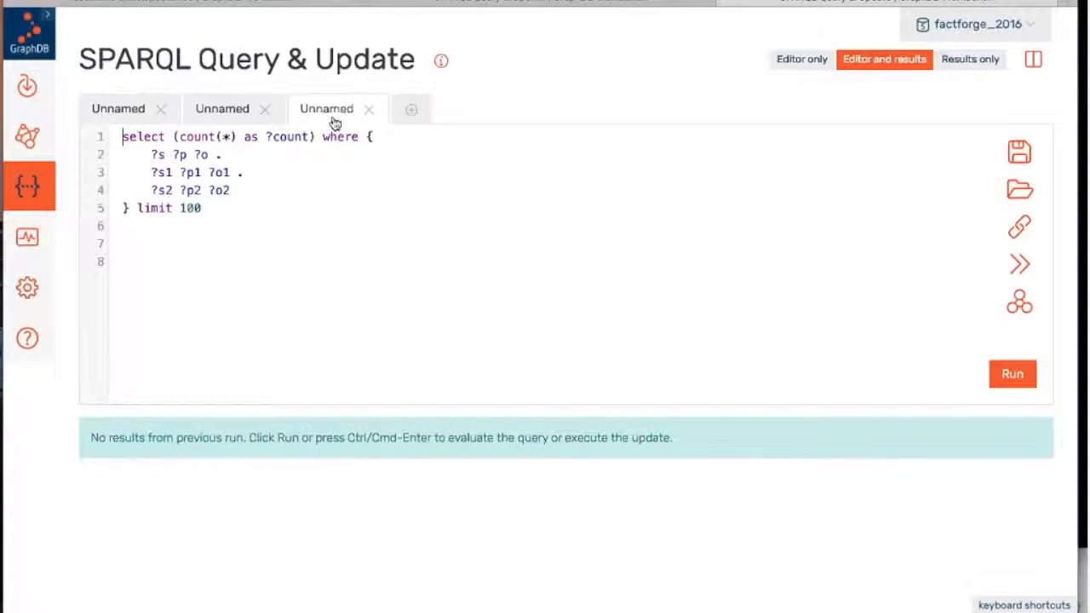
key(ctrl+a)
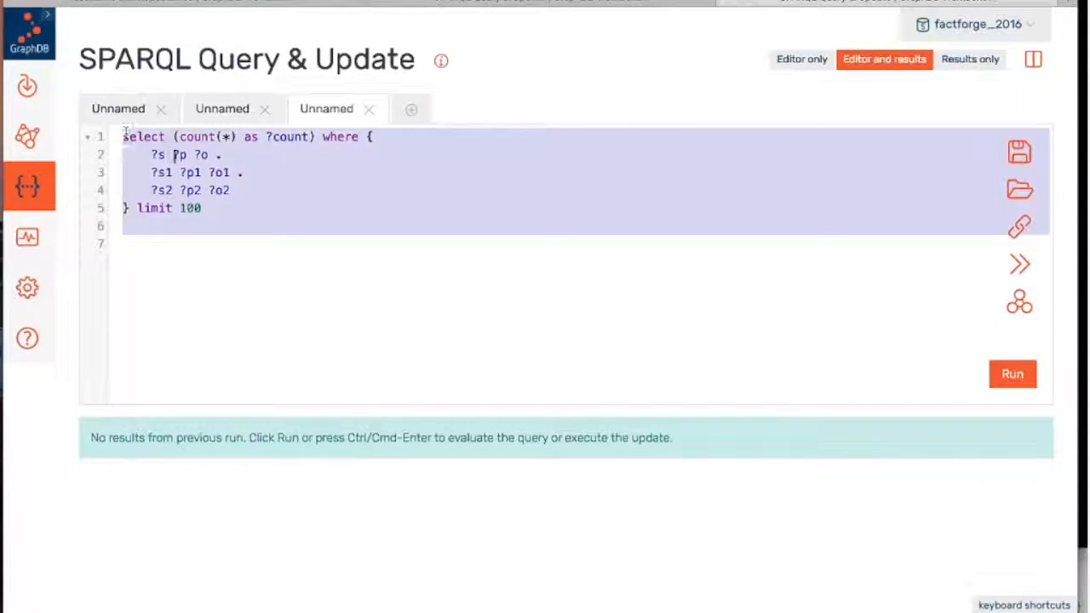
key(BackSpace)
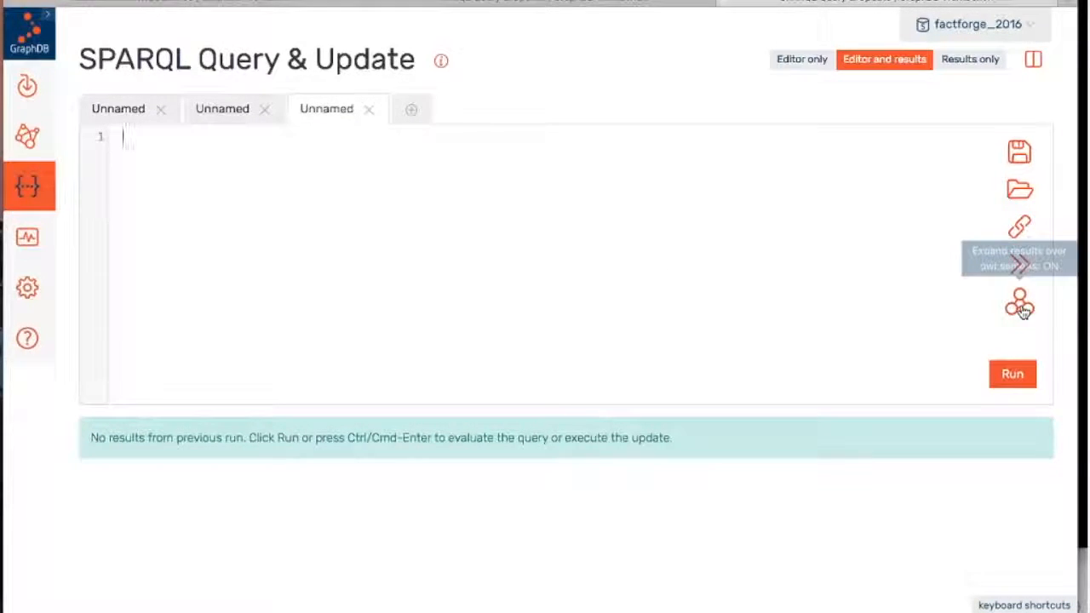
click(547, 3)
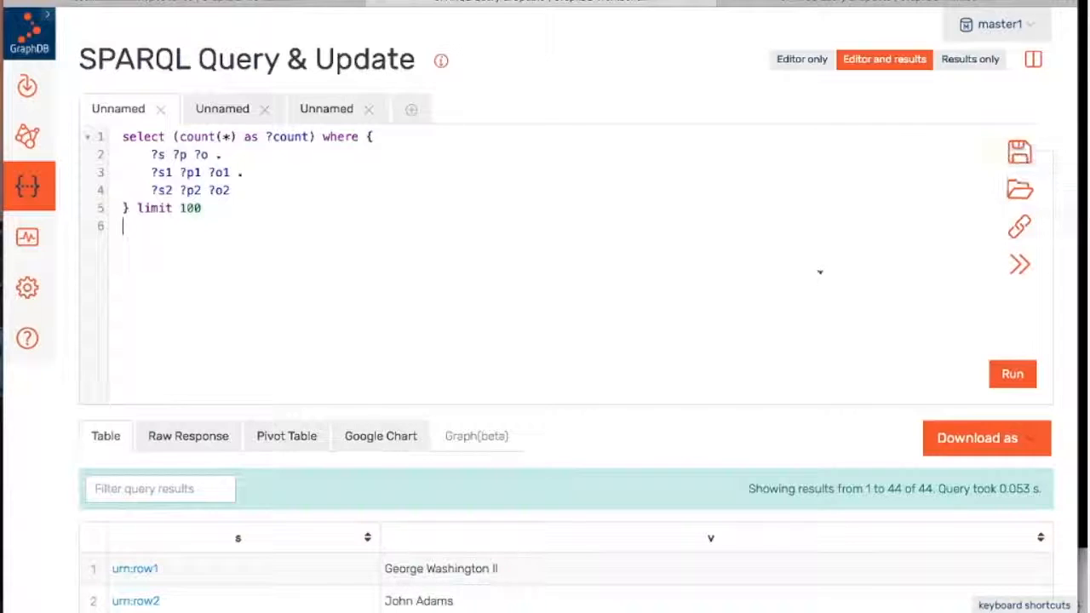
click(788, 4)
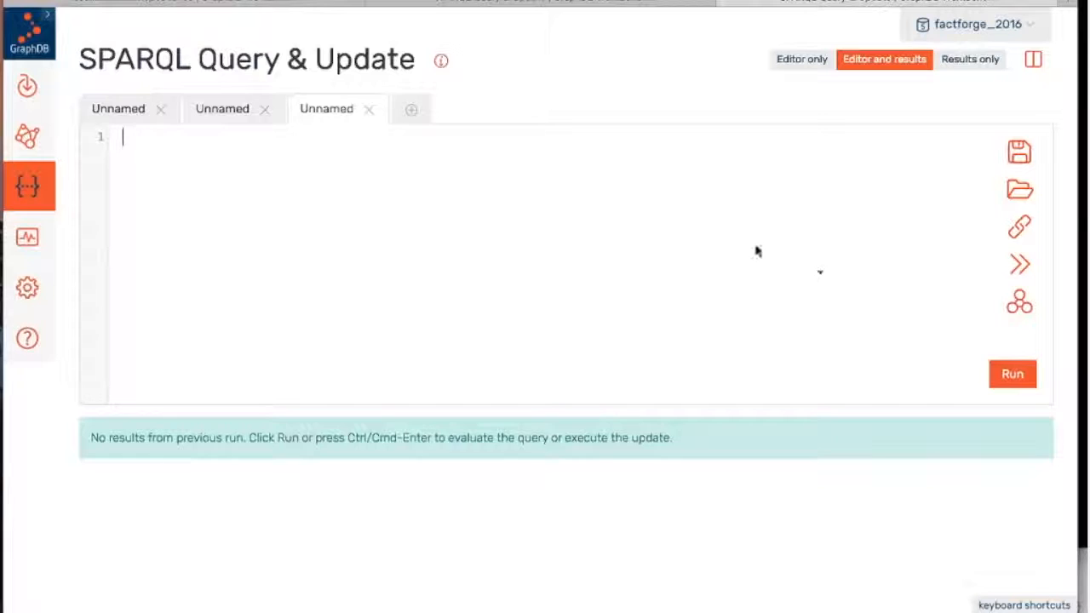
Write and run select * { dbr:Bulgaria dbo:Capital ?city } on factforge_2016, with the dbr and dbo prefixes declared.
text(select * {)
key(Return)
text(dbr)
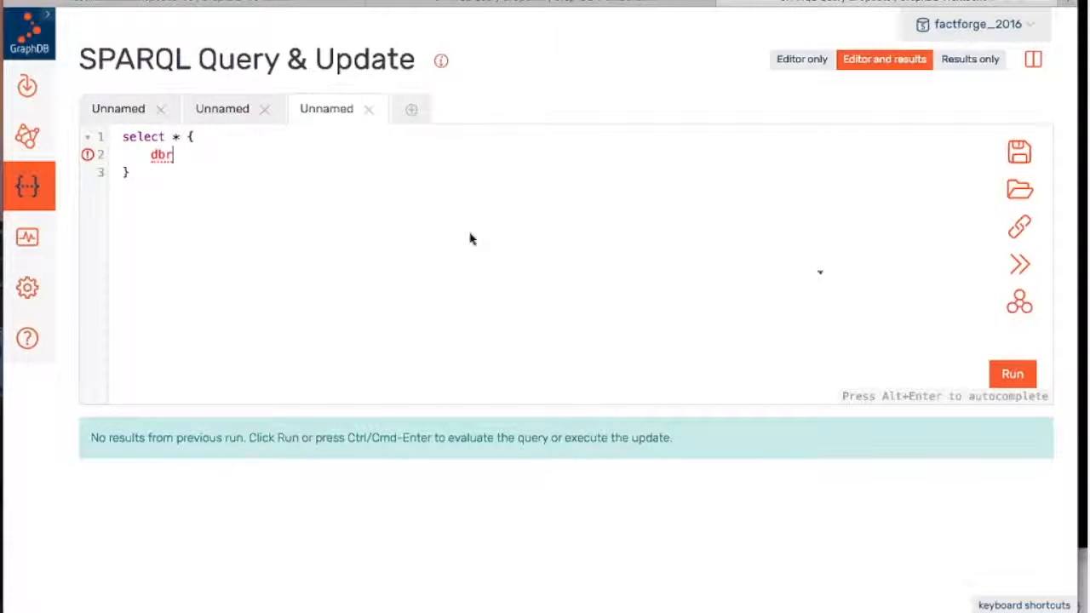
text(:Bul)
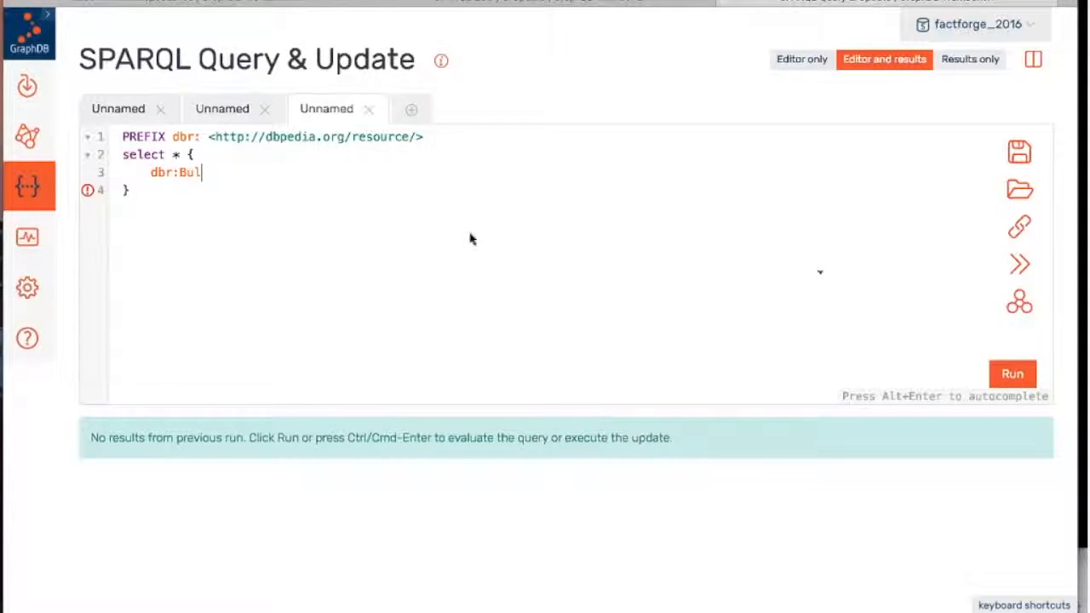
text(garia dbo)
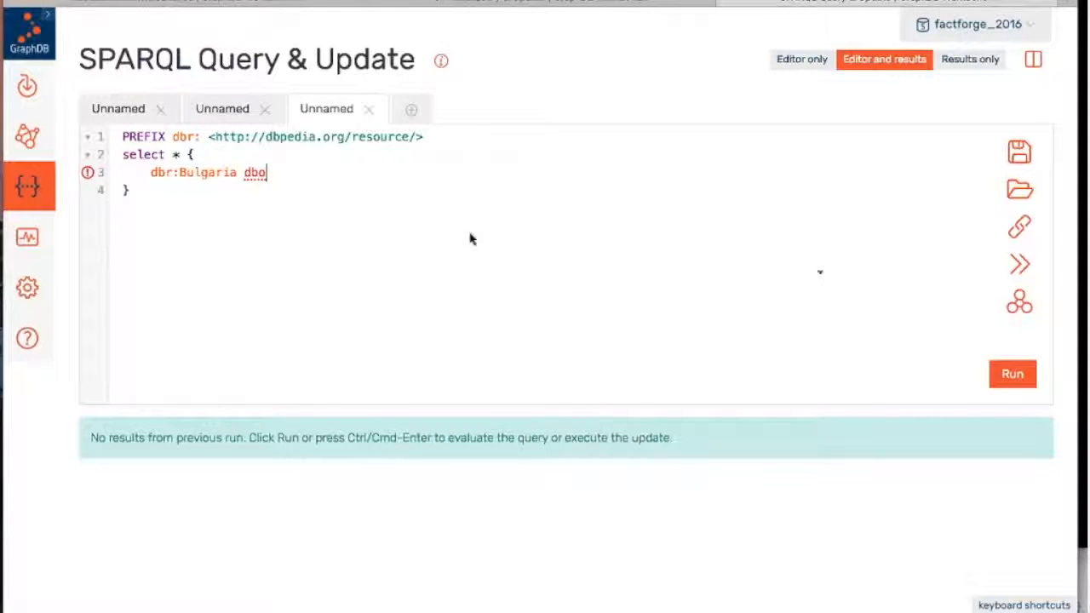
text(:couital ?)
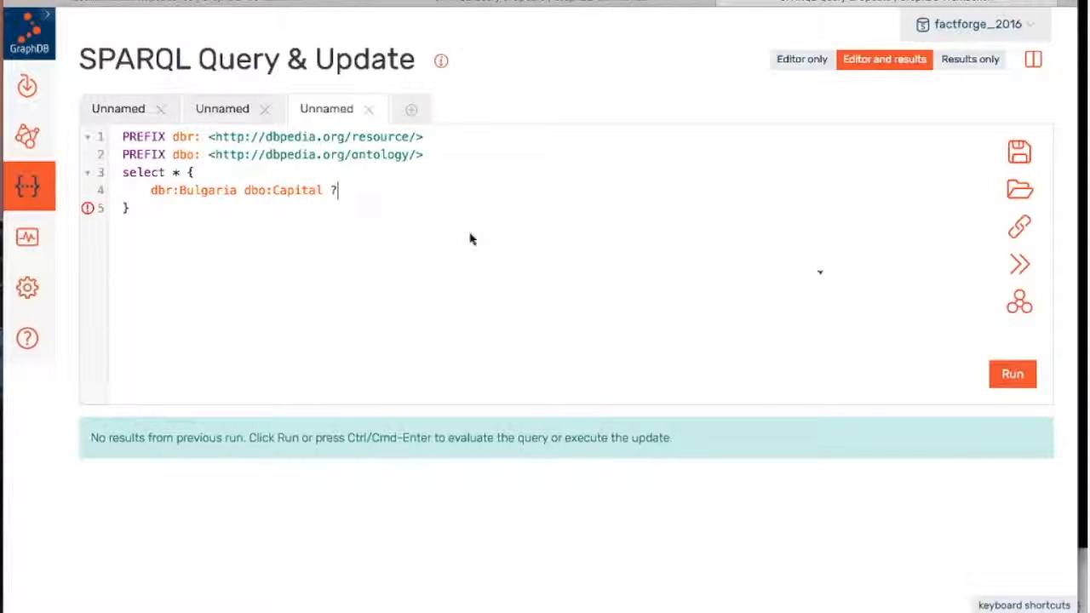
text(city)
key(ctrl+Return)
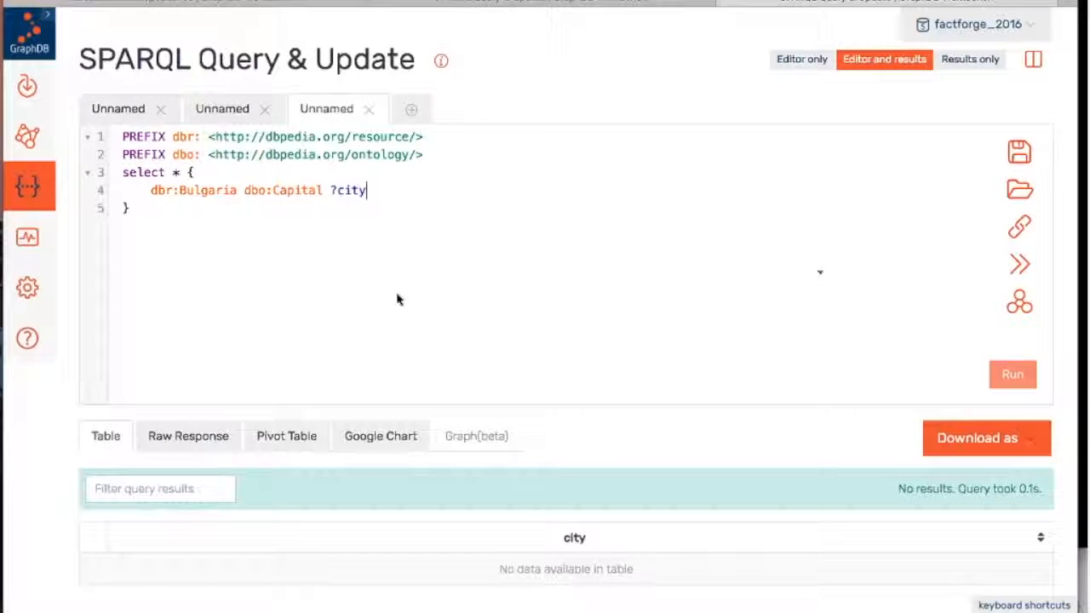
Change the predicate in the Bulgaria query to dbo:capital and rerun it.
click(274, 189)
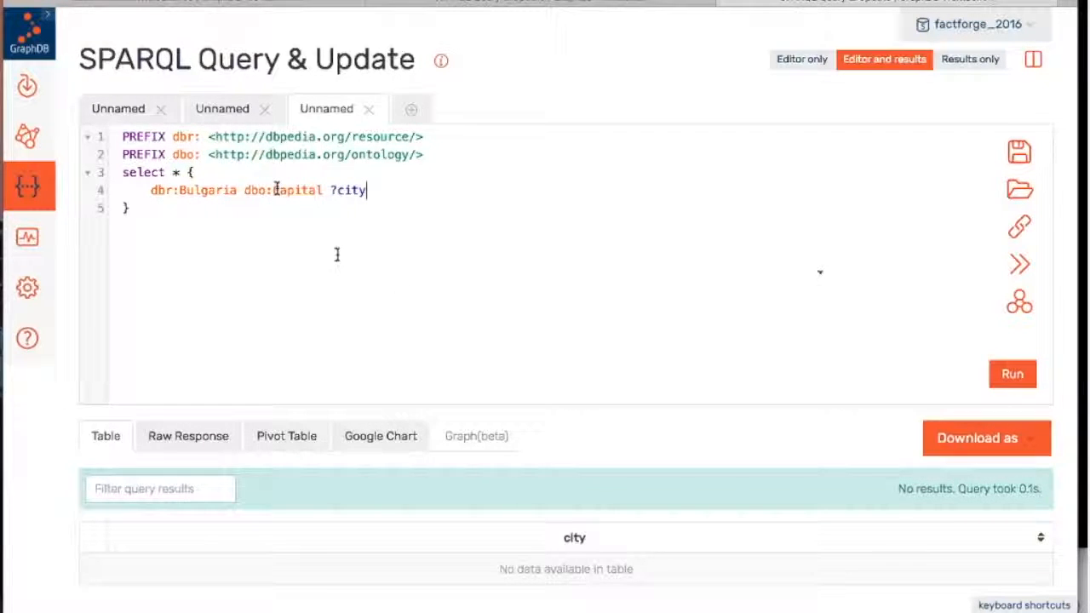
key(Delete)
text(c)
key(ctrl+Return)
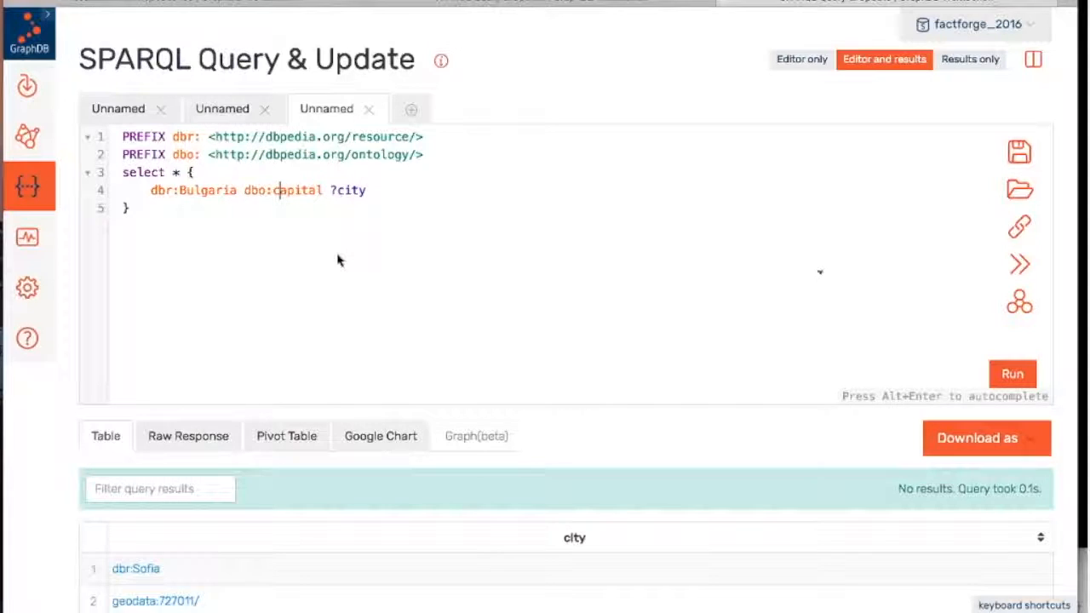
Add from onto:disable-sameAs to the Bulgaria capital query, with the onto prefix declared, and run it.
scroll(553, 326, down, 1)
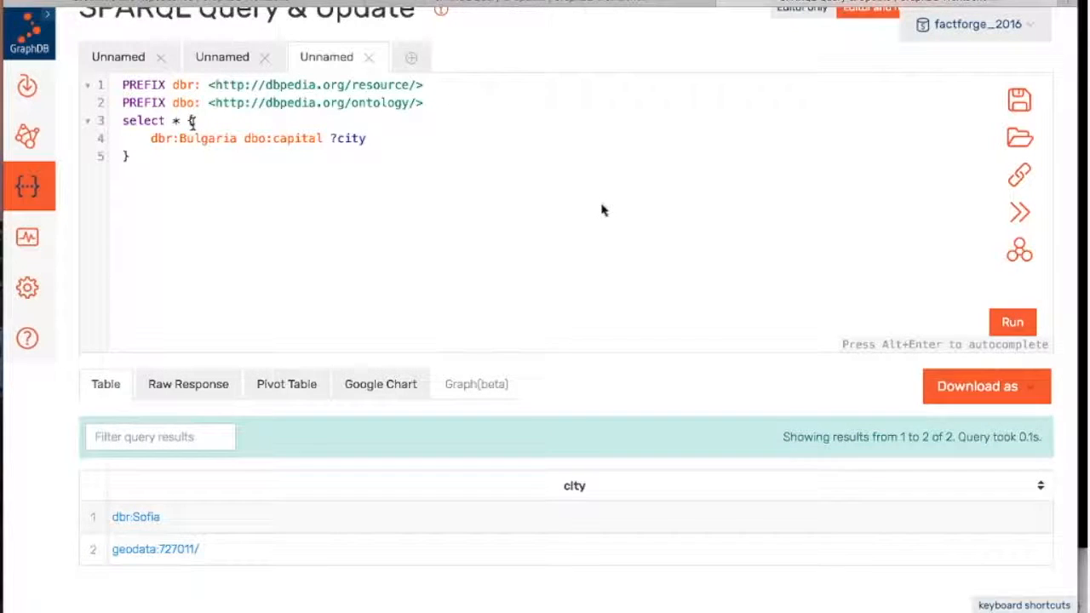
click(181, 121)
text(from)
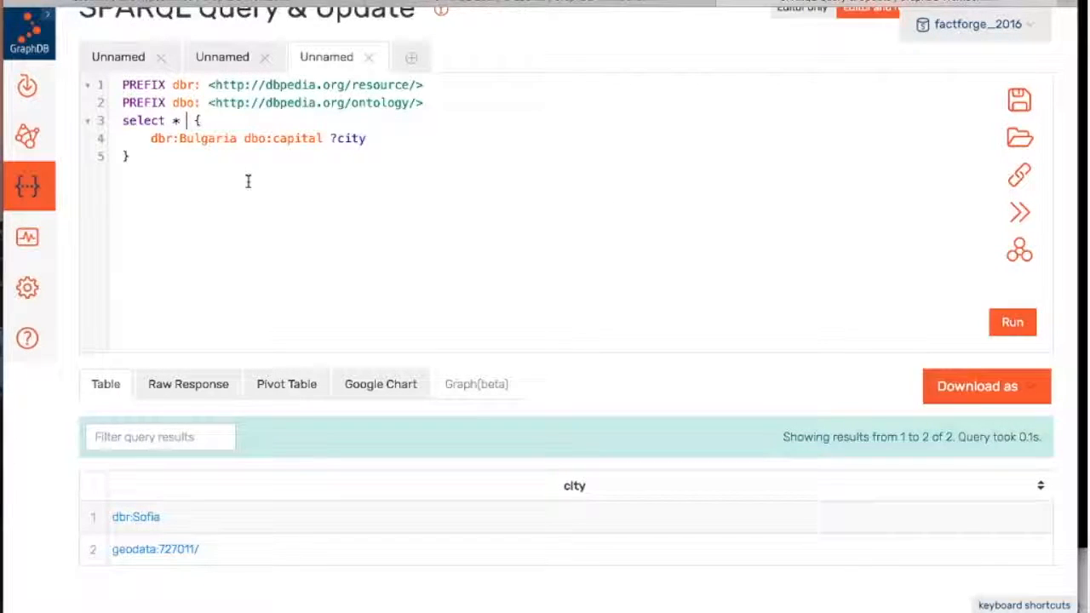
text( onto)
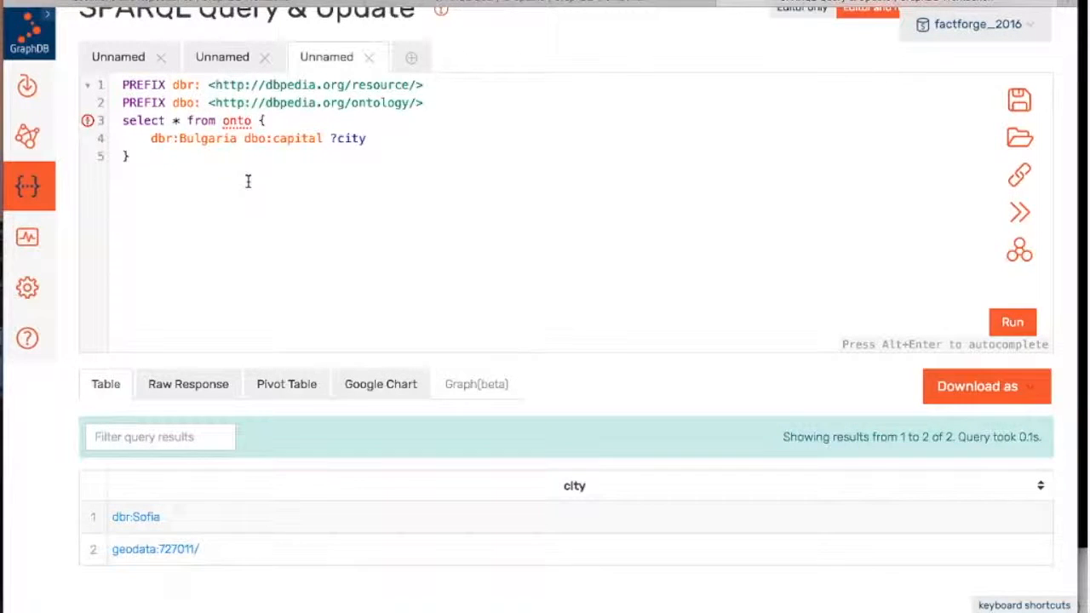
key(alt+Return)
text(disable-sameAs)
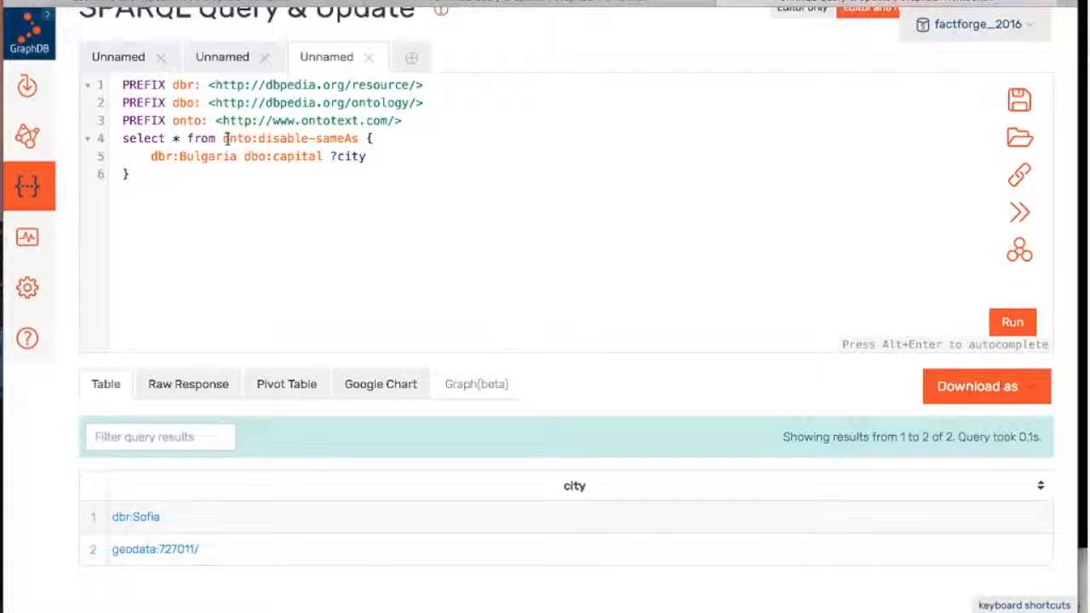
key(ctrl+Return)
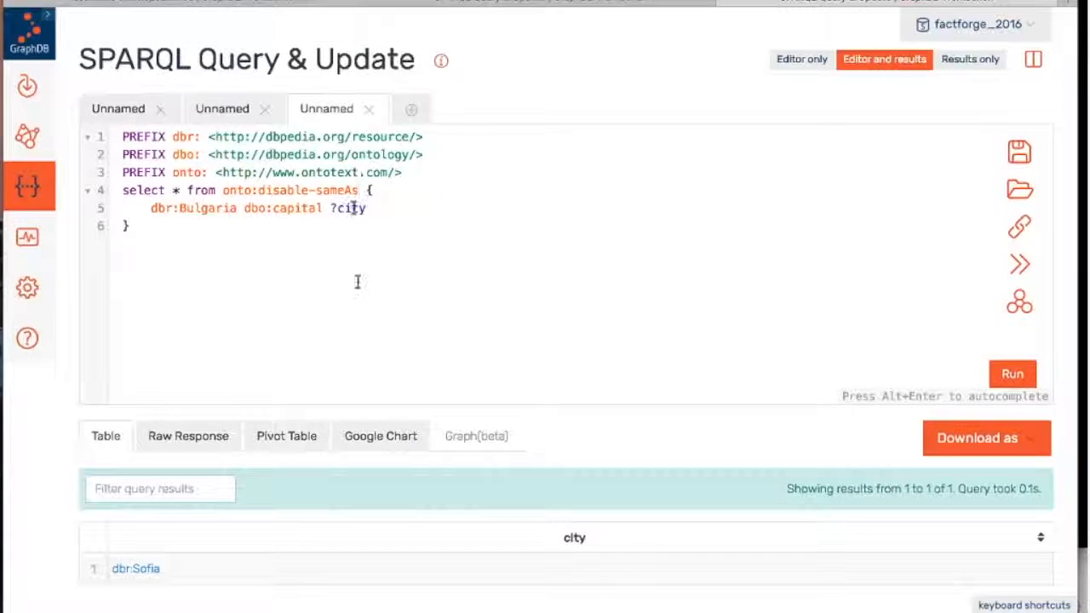
scroll(358, 282, down, 1)
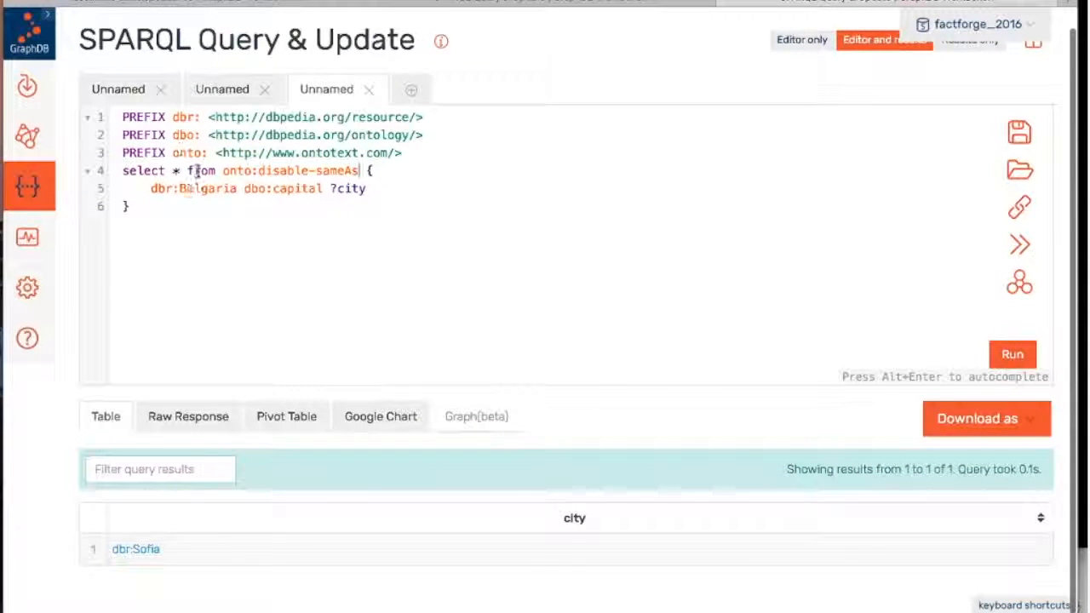
Remove the from onto:disable-sameAs clause from the Bulgaria query and rerun it.
drag(188, 170, 362, 170)
key(BackSpace)
key(BackSpace)
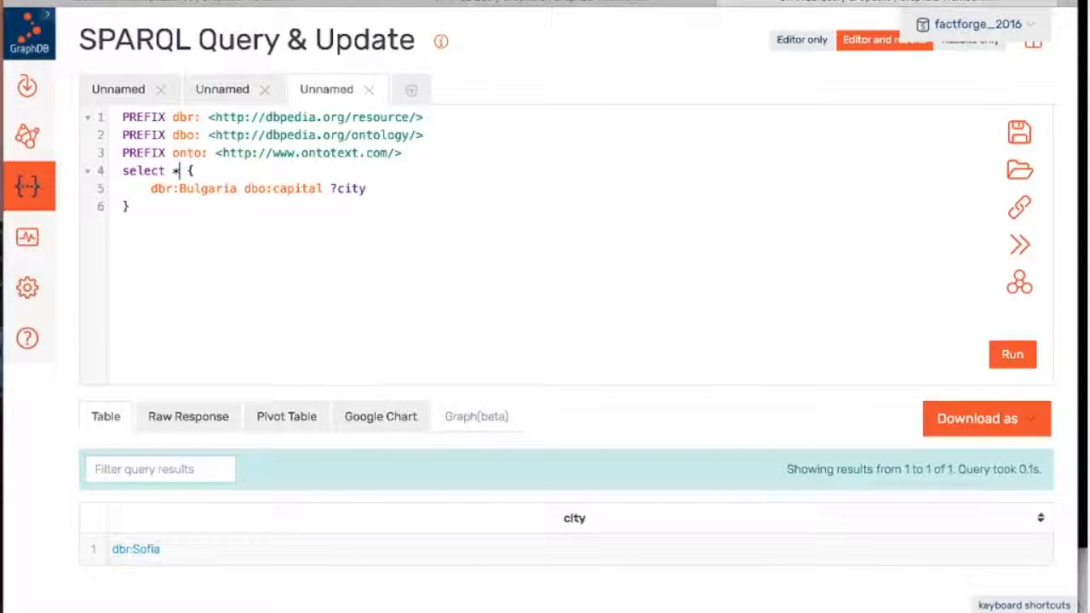
key(ctrl+Return)
scroll(548, 245, down, 1)
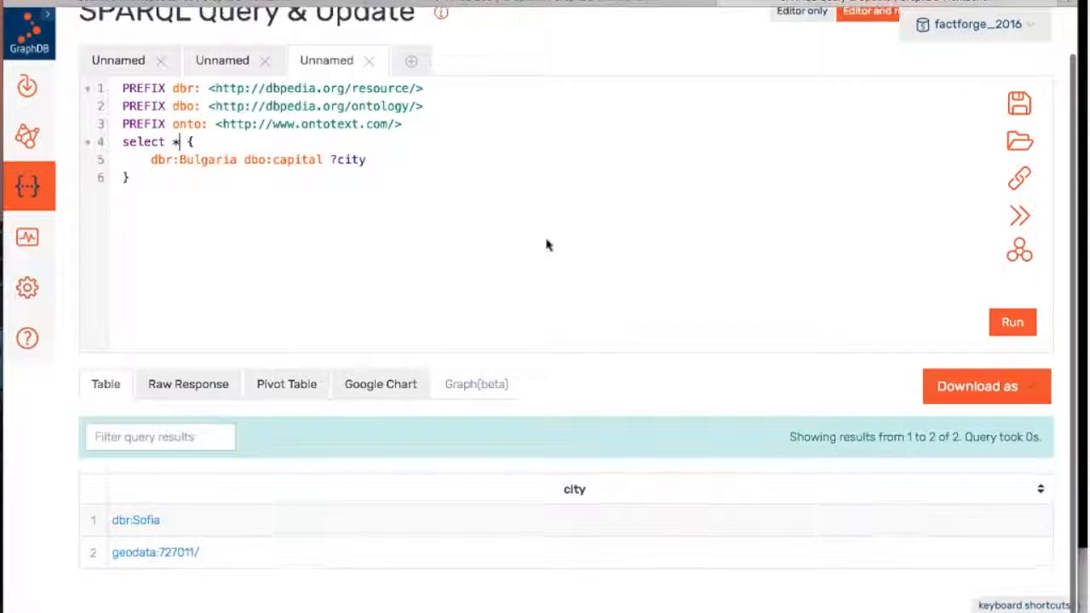
Turn off expansion of results over owl:sameAs and rerun the Bulgaria query.
click(1026, 260)
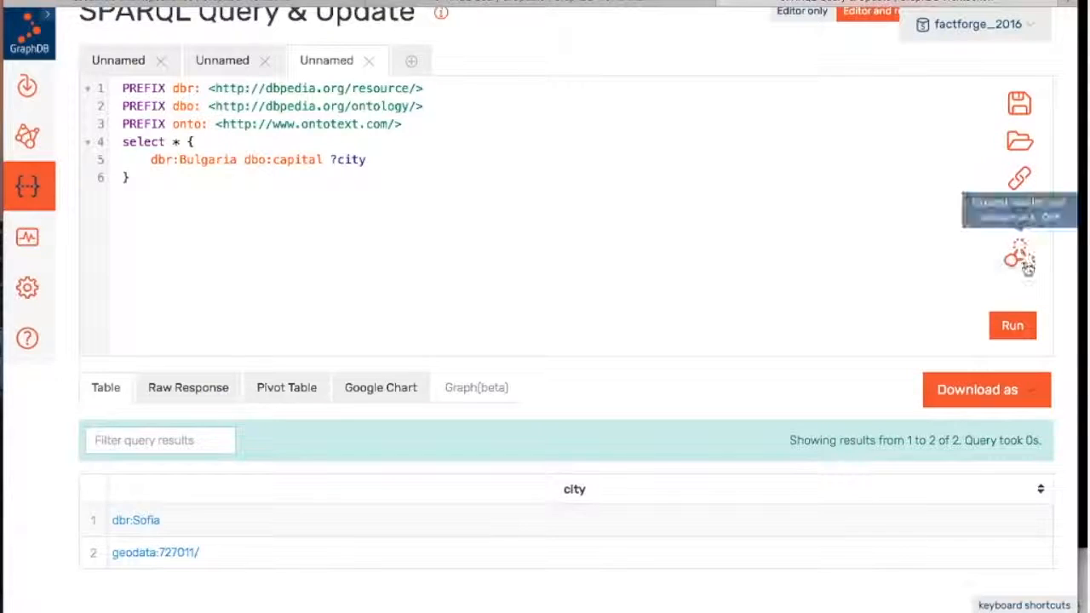
click(1018, 257)
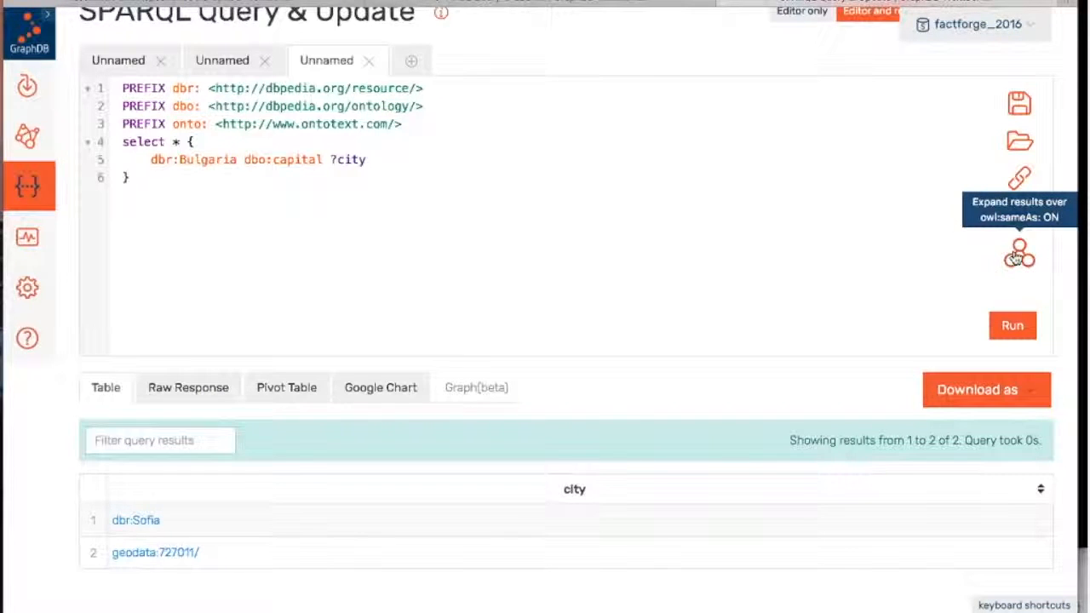
click(1017, 257)
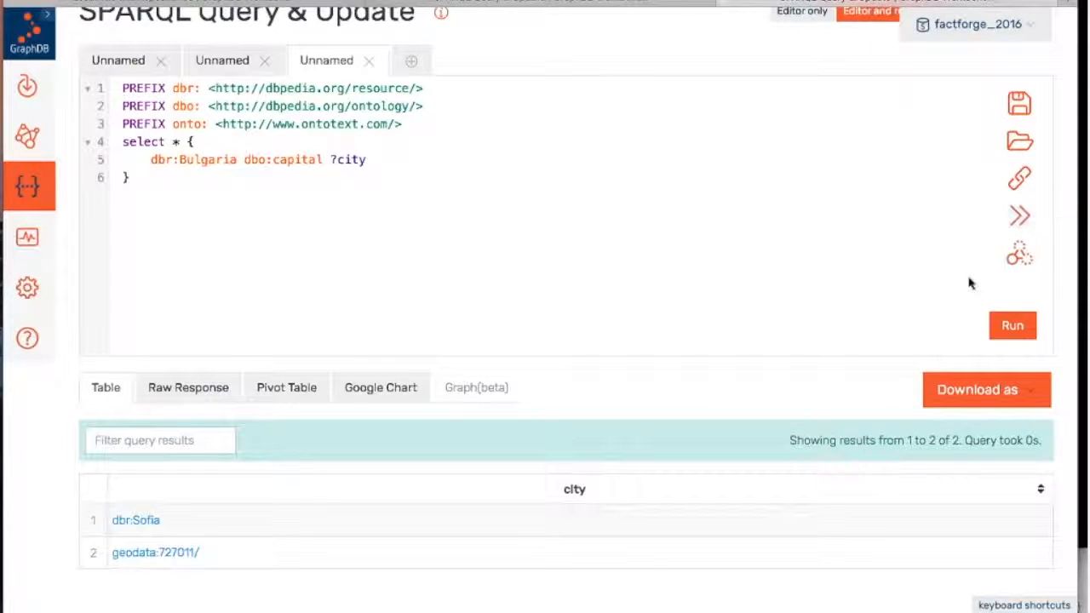
click(1012, 327)
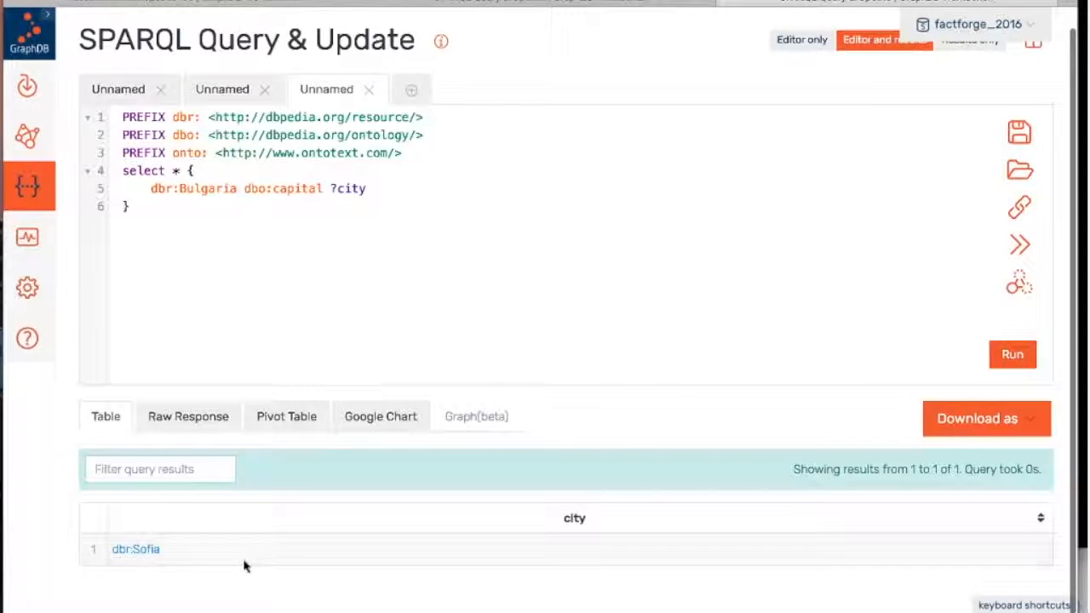
Open the visual graph page at localhost:7300/graphs-visualizations.
click(136, 206)
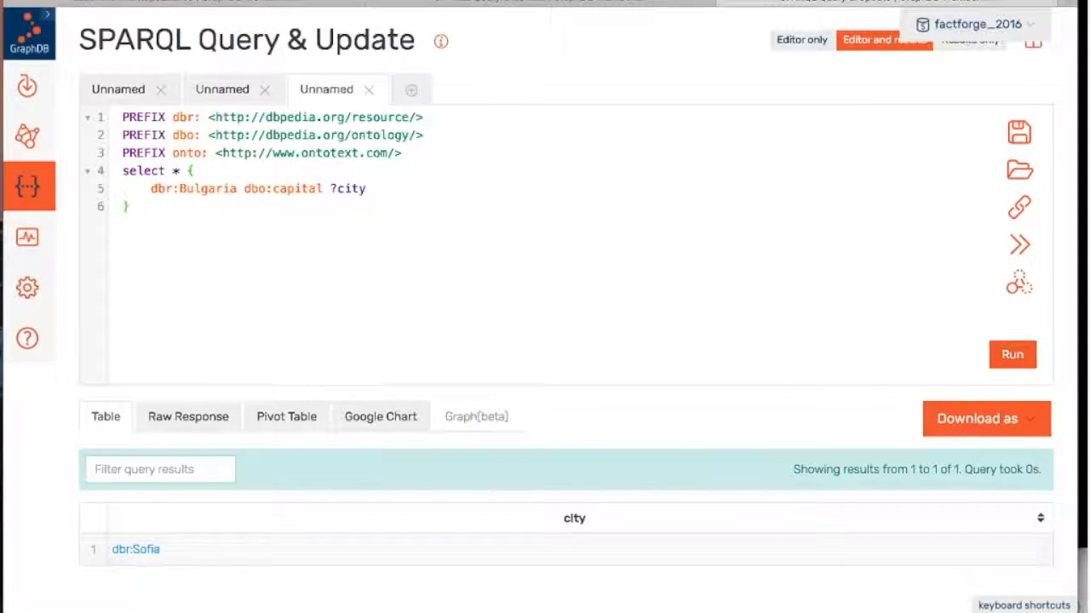
click(554, 1)
click(287, 182)
click(540, 1)
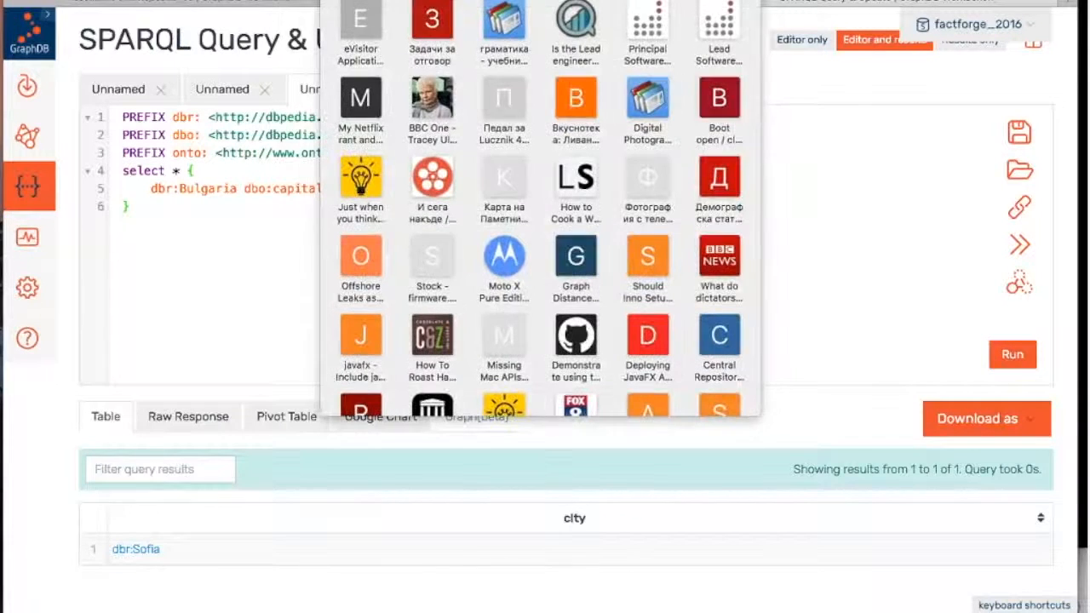
key(Escape)
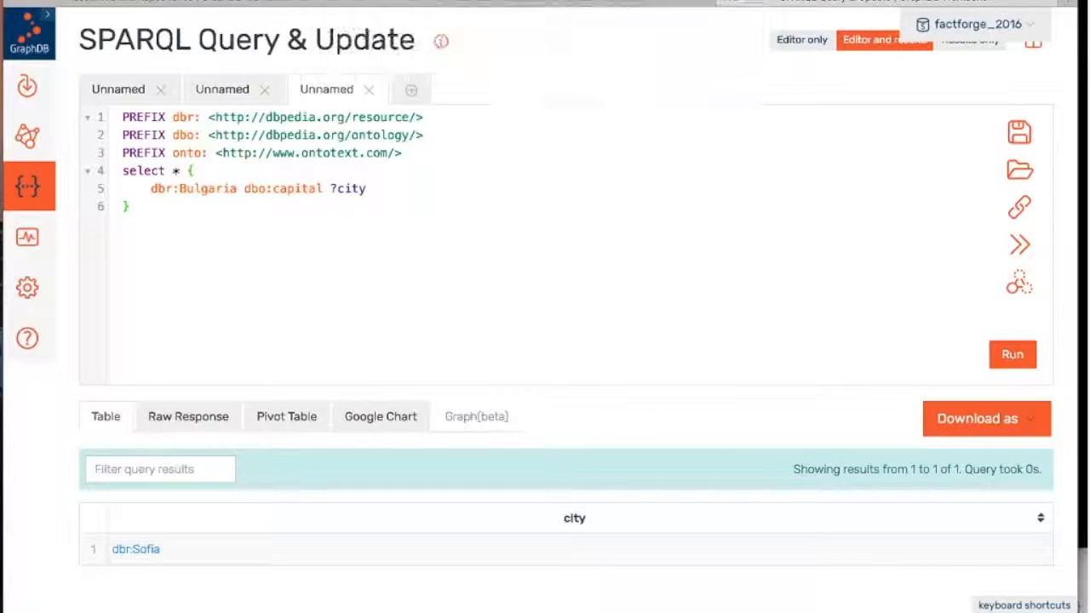
text(graphs)
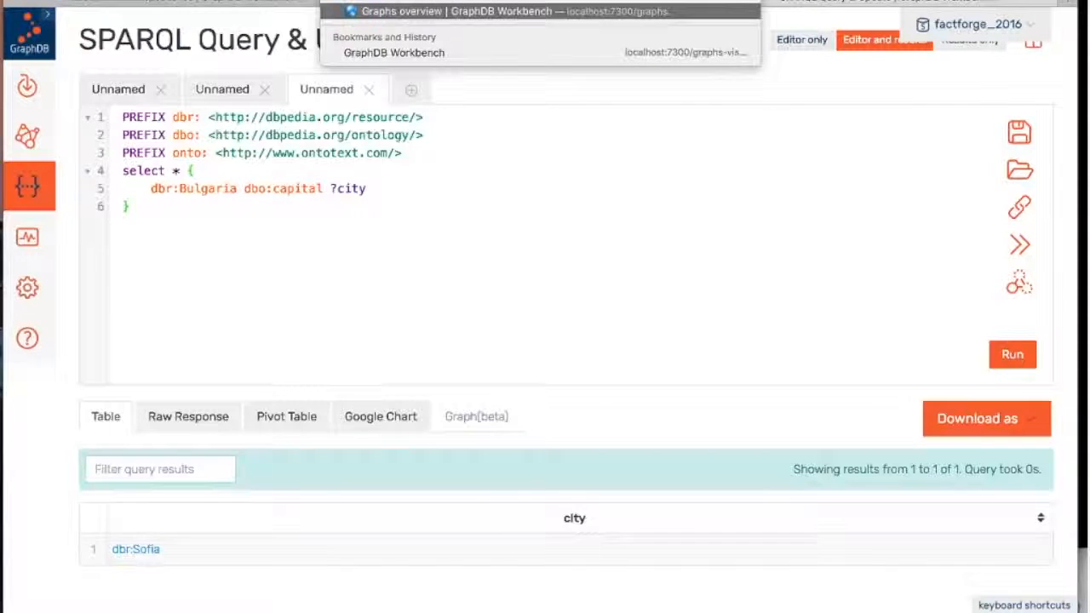
text(-)
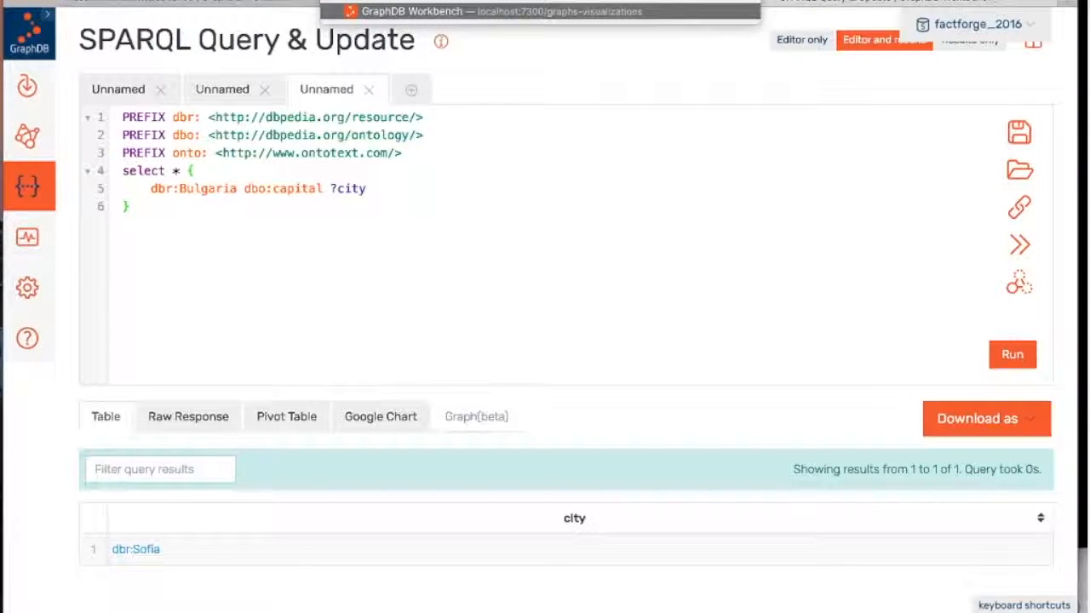
key(Return)
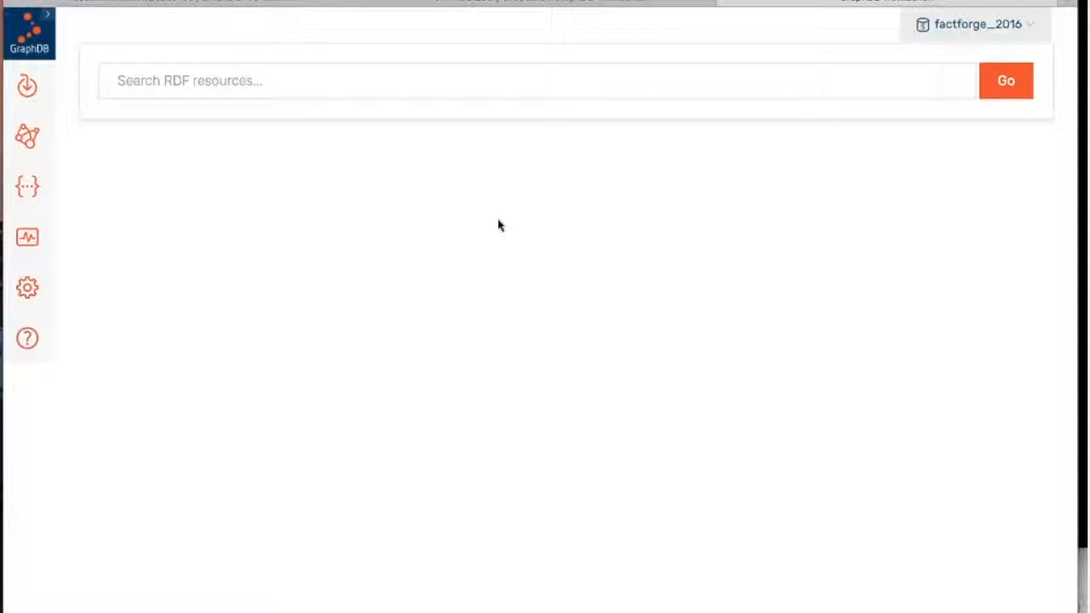
click(144, 80)
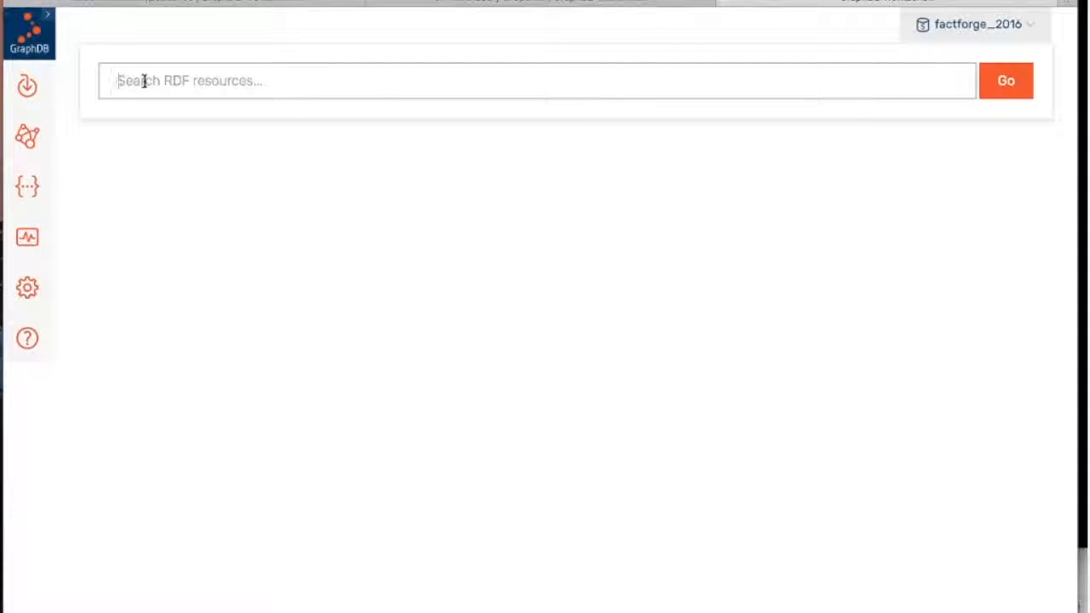
text(Ontote)
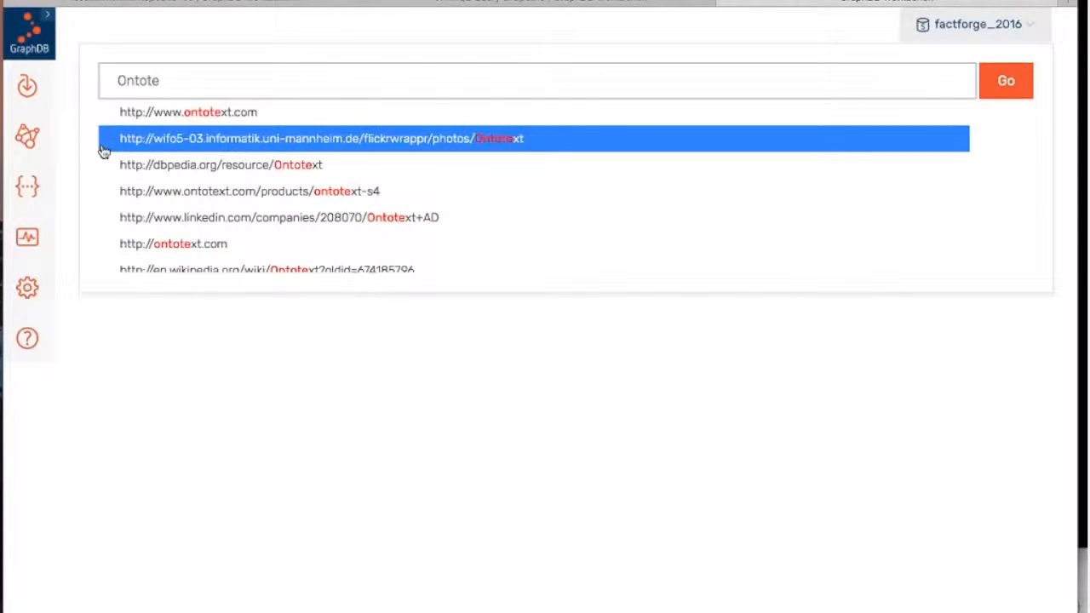
click(306, 165)
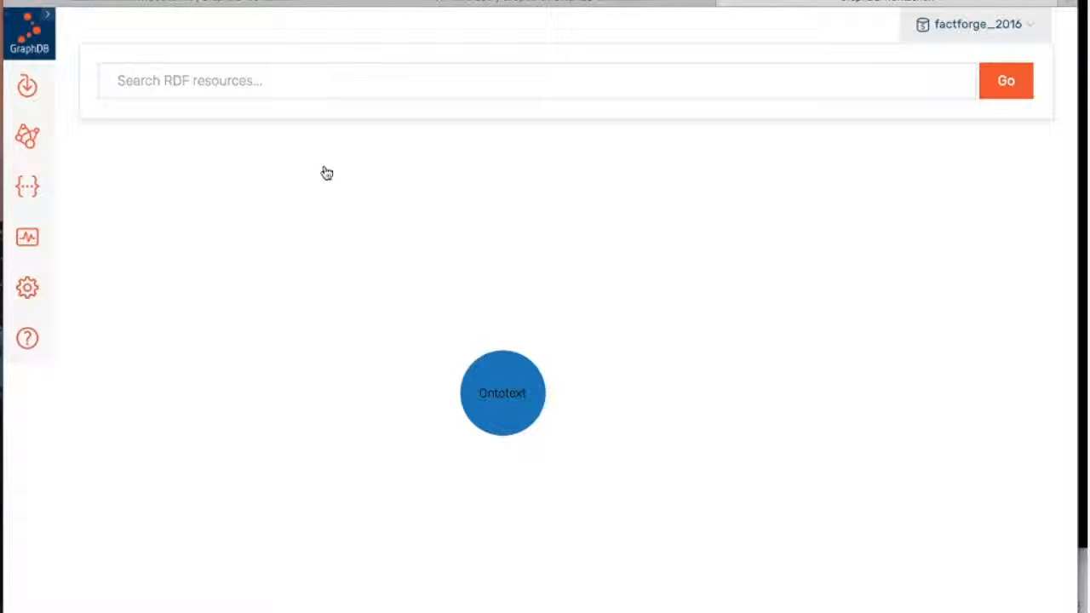
double_click(506, 397)
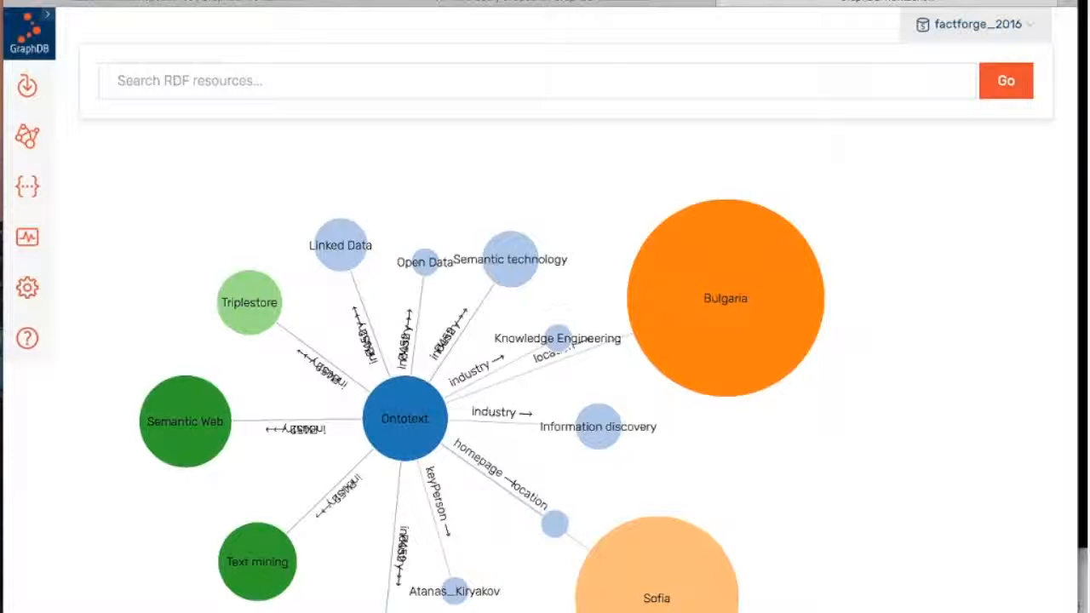
click(231, 81)
text(Donald)
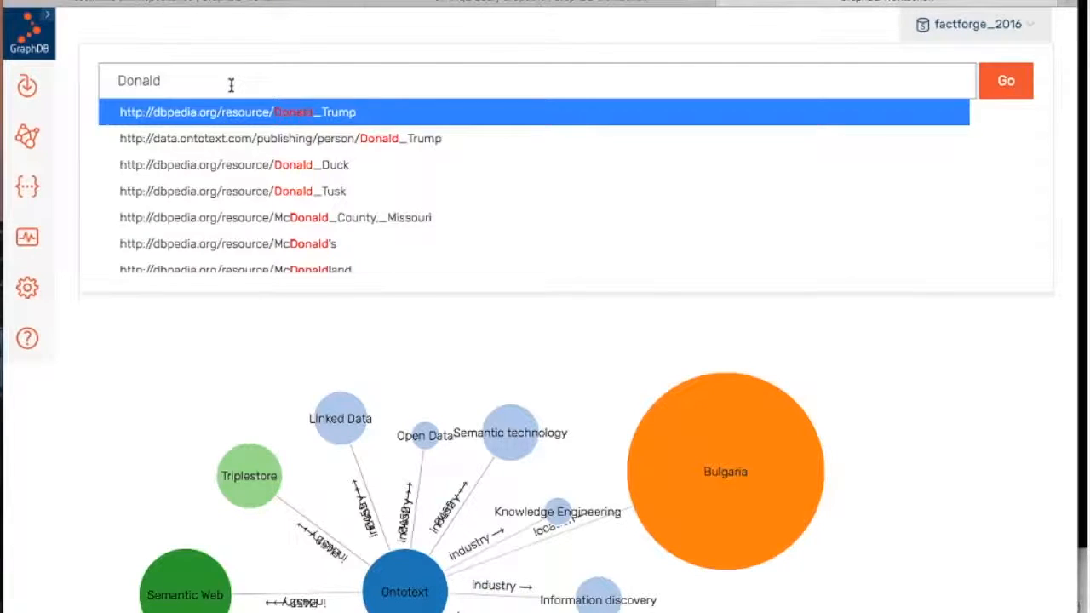
click(380, 114)
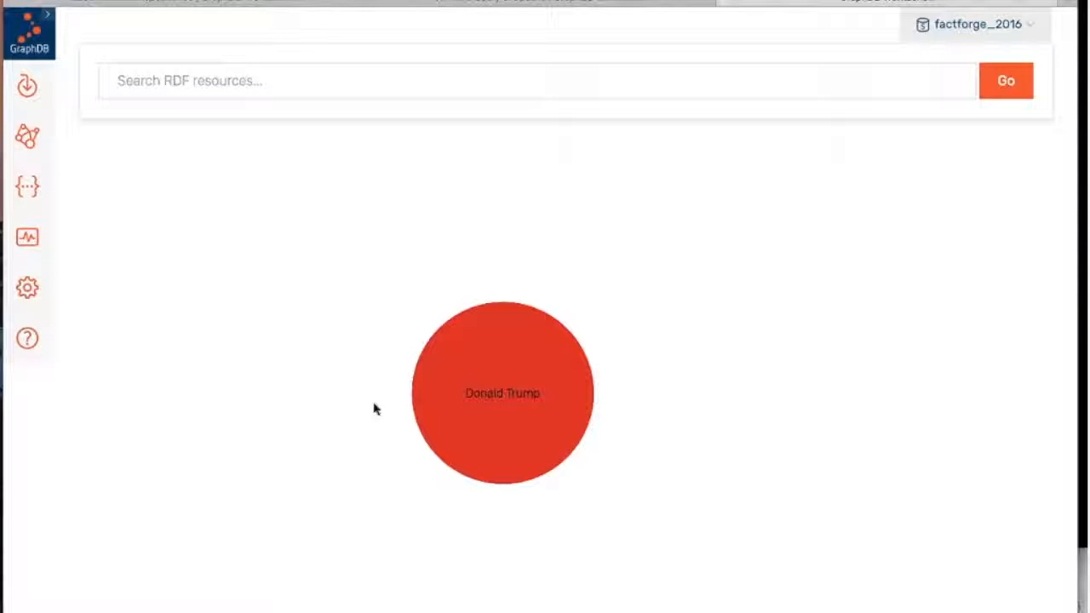
double_click(504, 399)
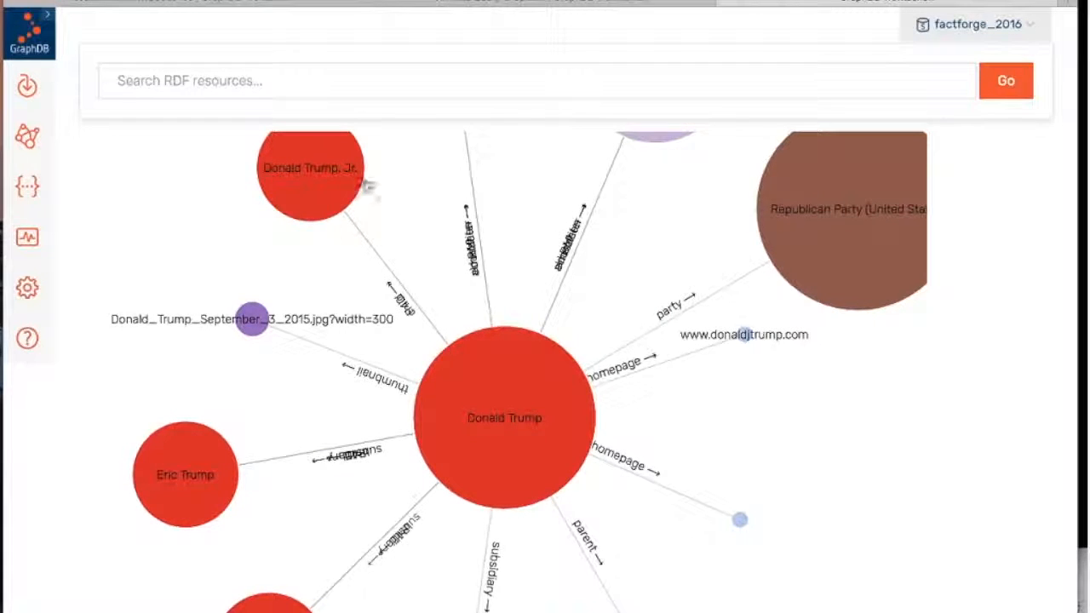
Reposition the central Donald Trump node and expand the connections of the Donald Trump, Jr. node.
drag(520, 440, 520, 307)
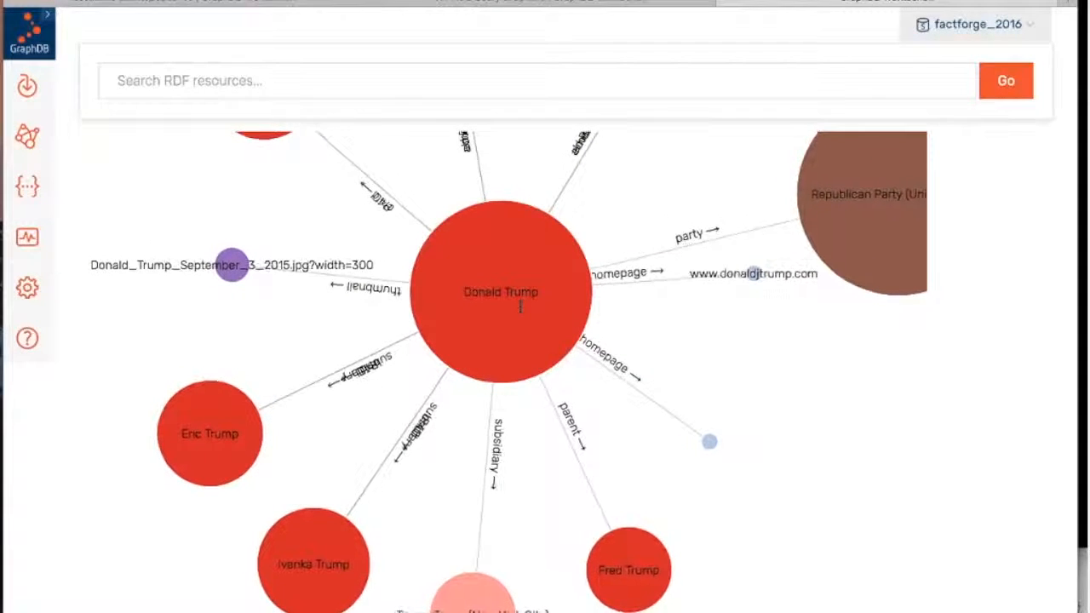
drag(520, 307, 525, 431)
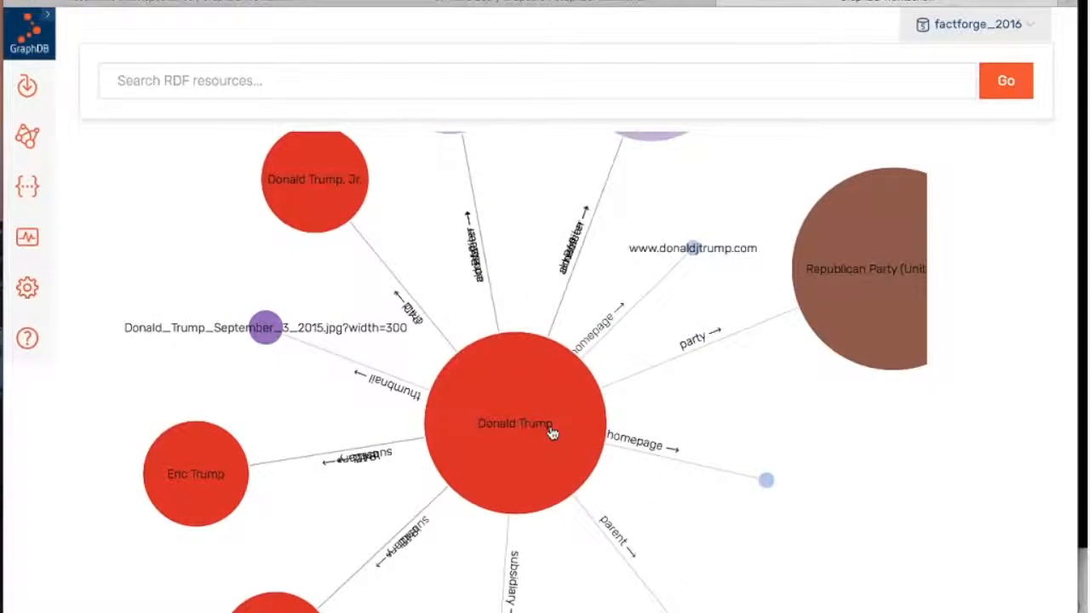
scroll(494, 430, down, 4)
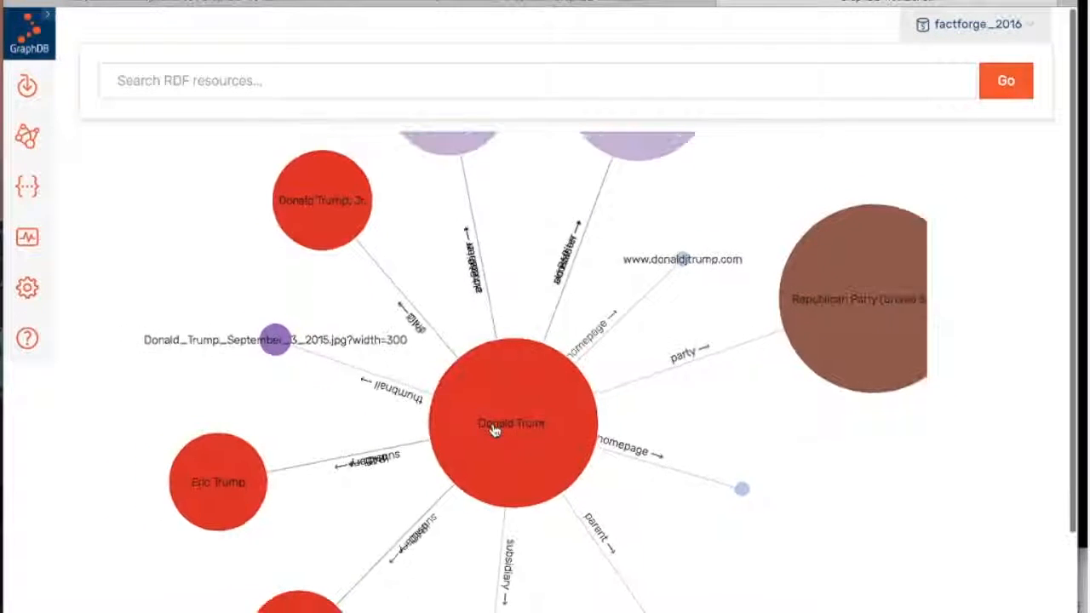
scroll(494, 431, down, 2)
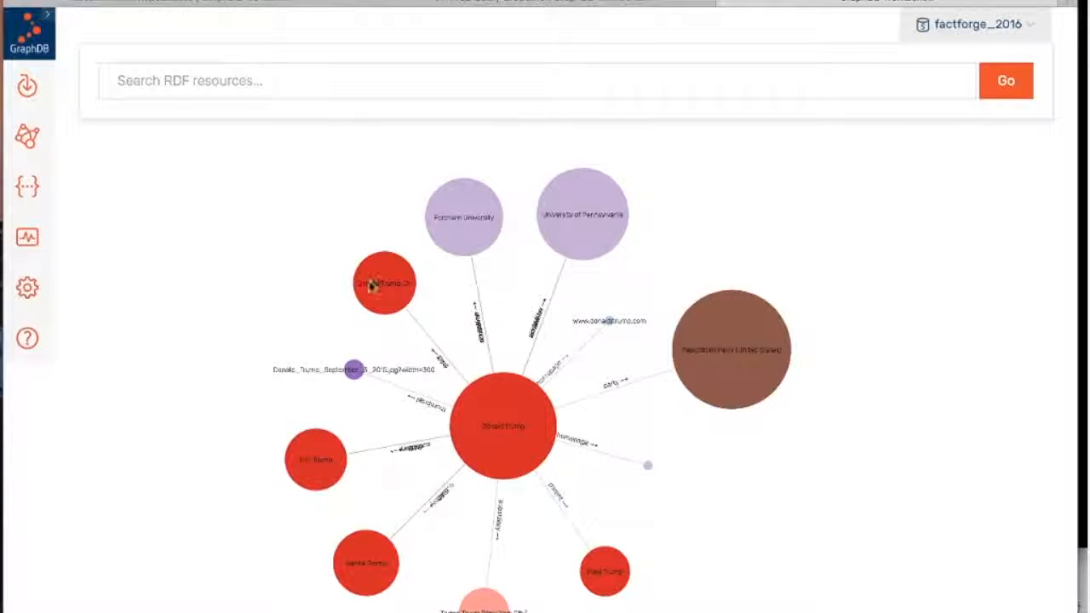
double_click(386, 296)
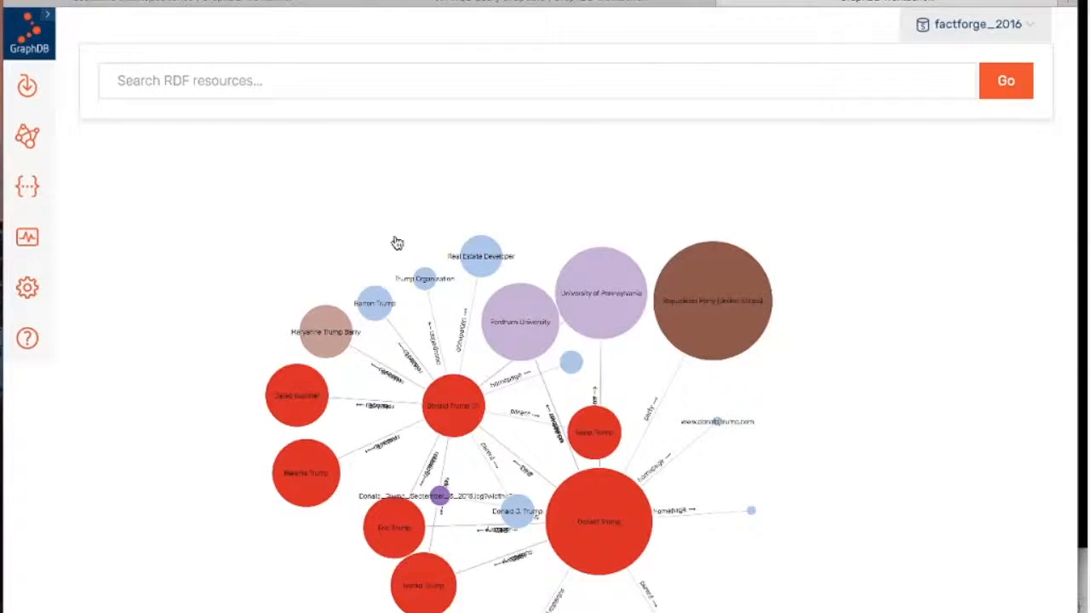
key(super+Tab)
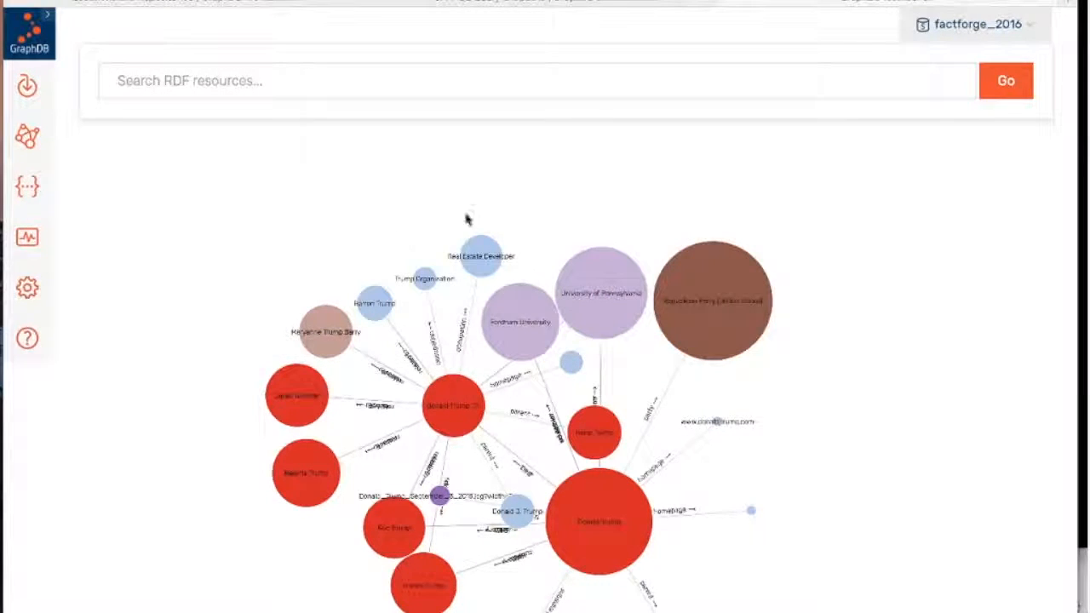